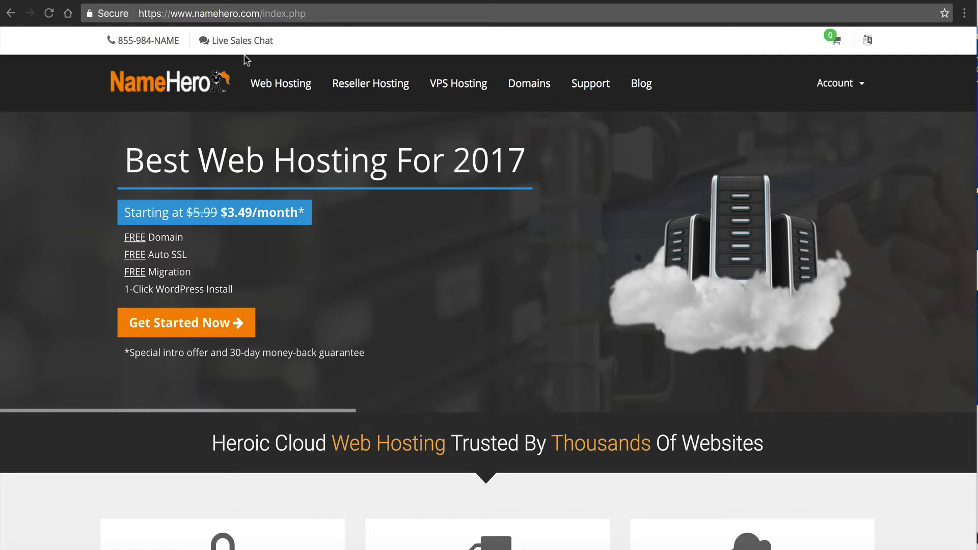
# - Switch to the RevMax site and browse its homepage to the footer and back to the hero
pyautogui.click(248, 1)
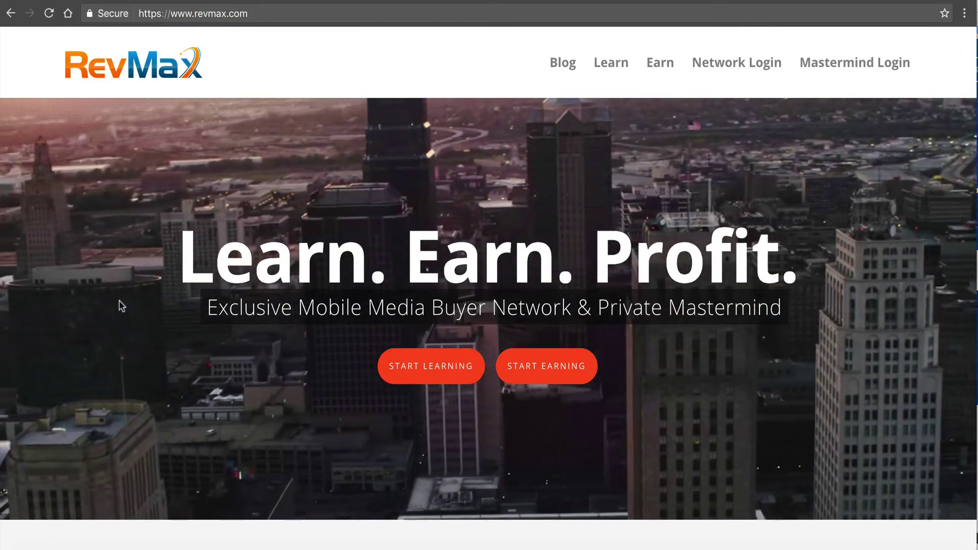
pyautogui.scroll(-1, 122, 306)
pyautogui.scroll(-5, 122, 306)
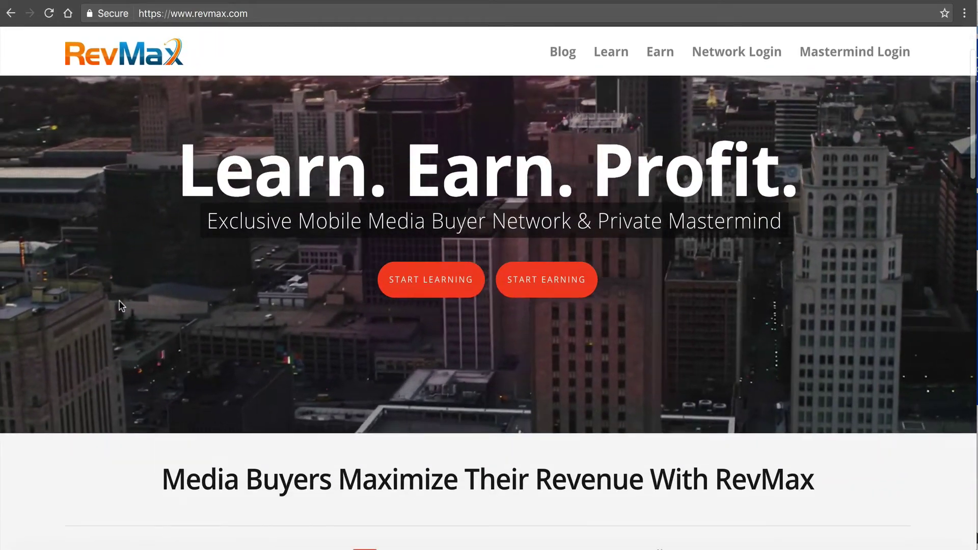
pyautogui.scroll(-8, 122, 306)
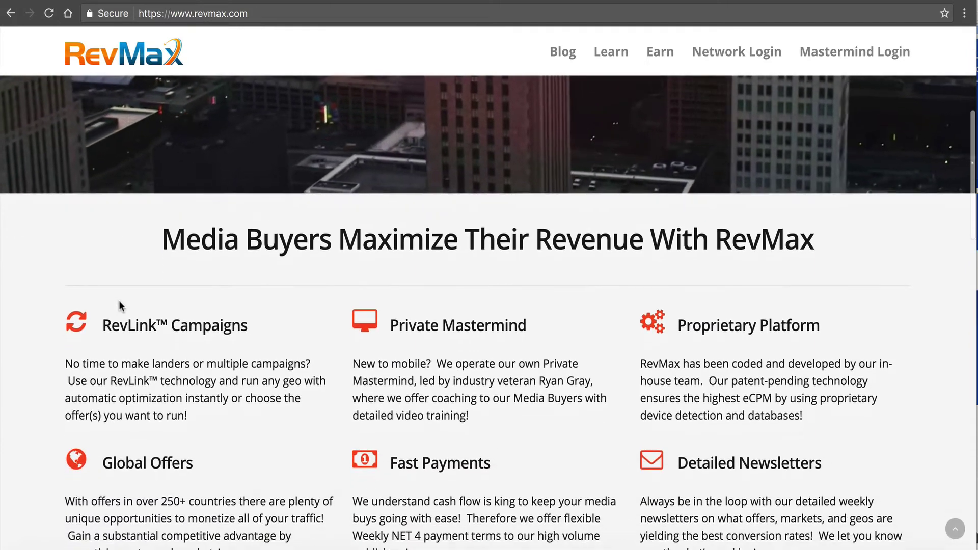
pyautogui.scroll(-6, 120, 304)
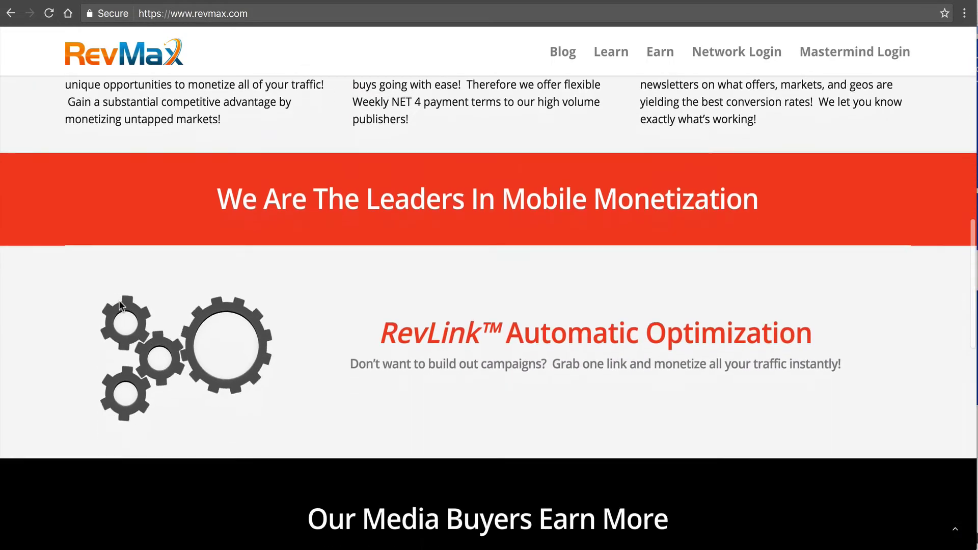
pyautogui.scroll(-6, 121, 306)
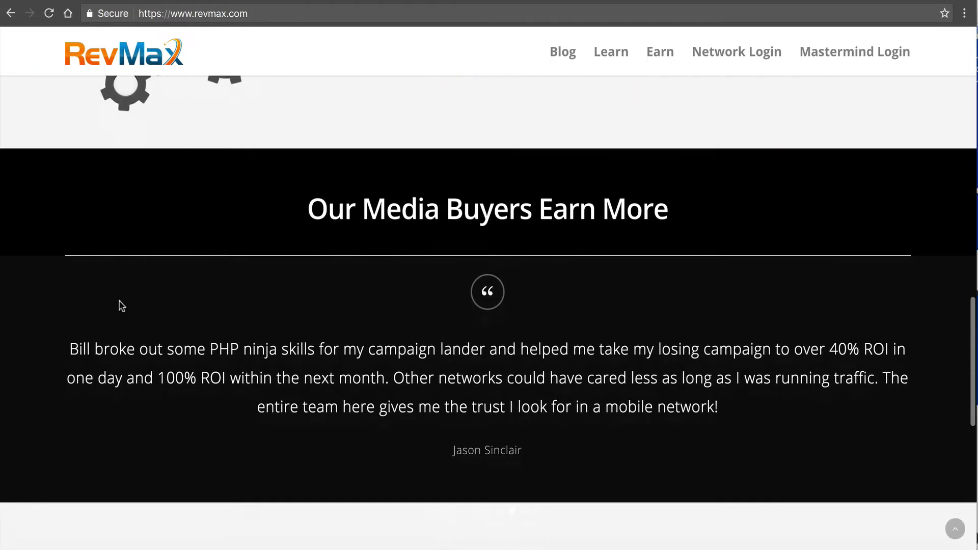
pyautogui.scroll(-4, 120, 306)
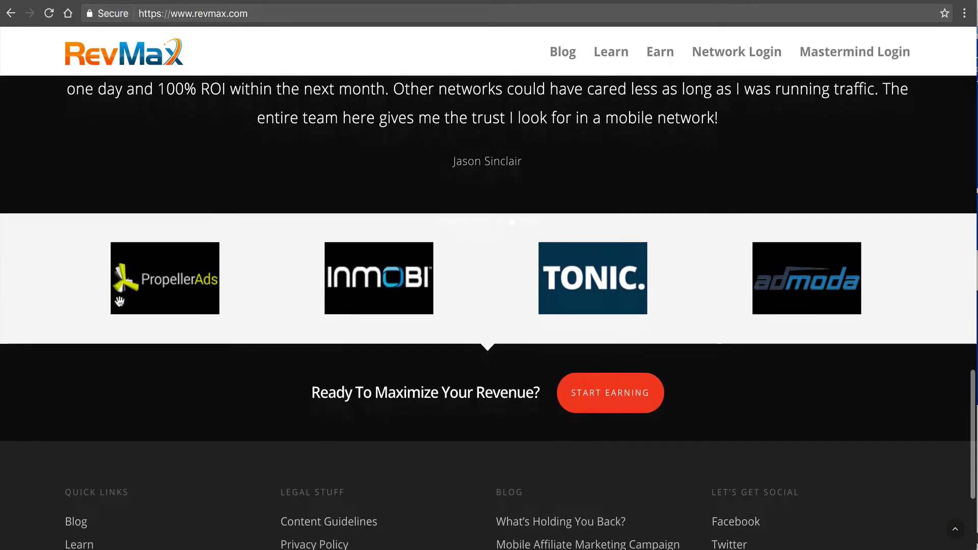
pyautogui.scroll(-1, 121, 305)
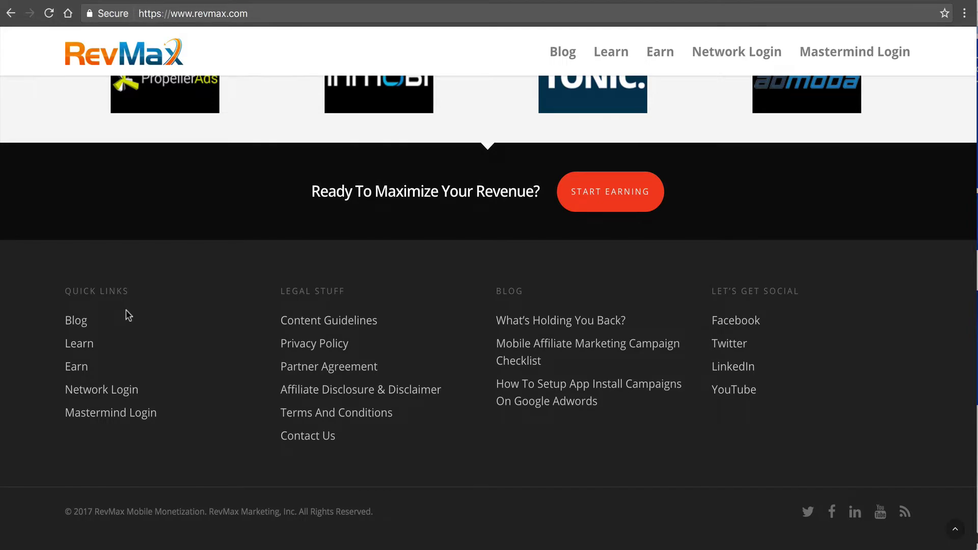
pyautogui.scroll(3, 127, 310)
pyautogui.scroll(14, 126, 310)
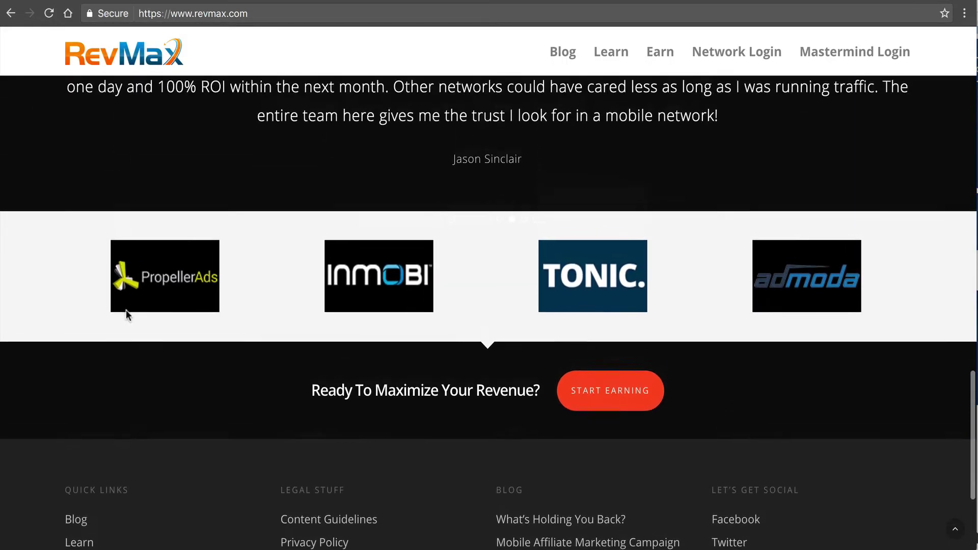
pyautogui.scroll(20, 126, 311)
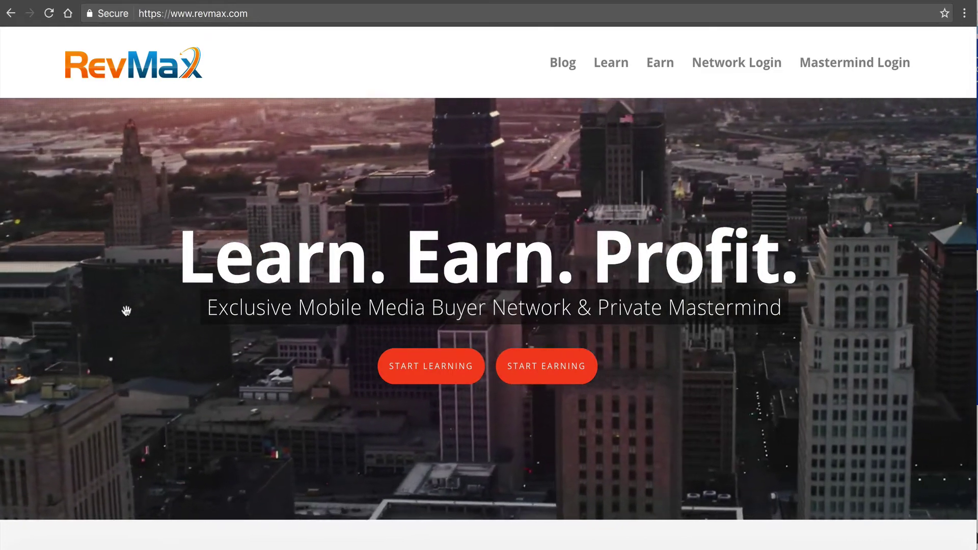
# - Return to the NameHero site and open its Reseller Hosting plans page
pyautogui.click(101, 3)
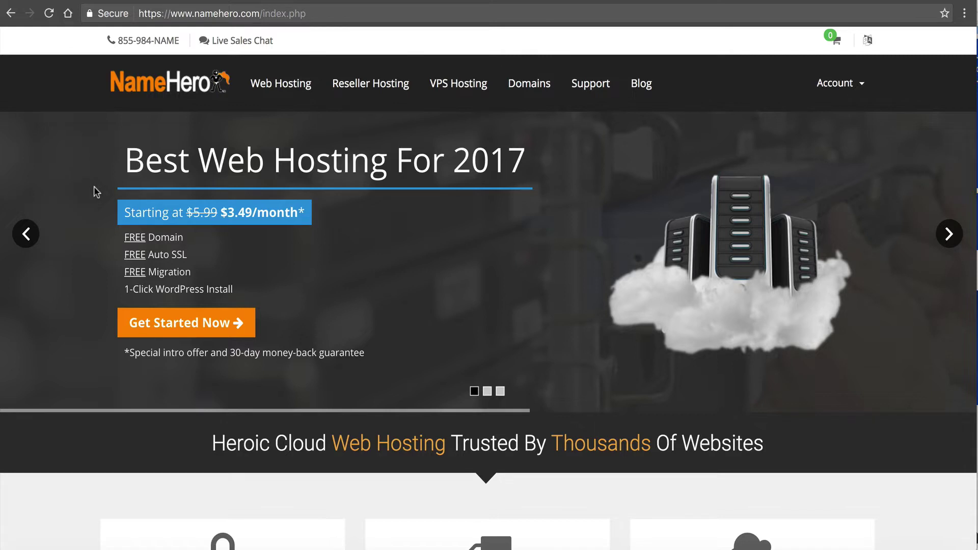
pyautogui.click(370, 81)
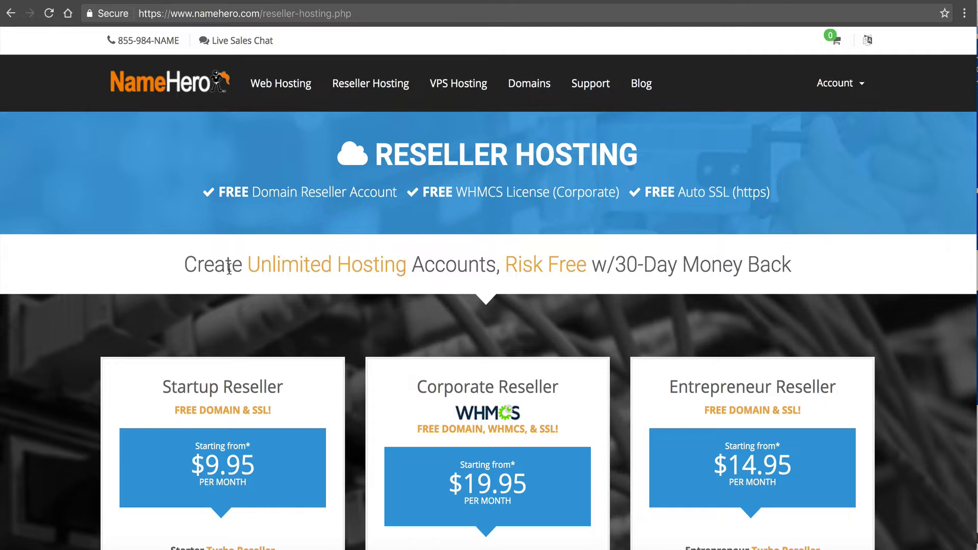
pyautogui.click(282, 83)
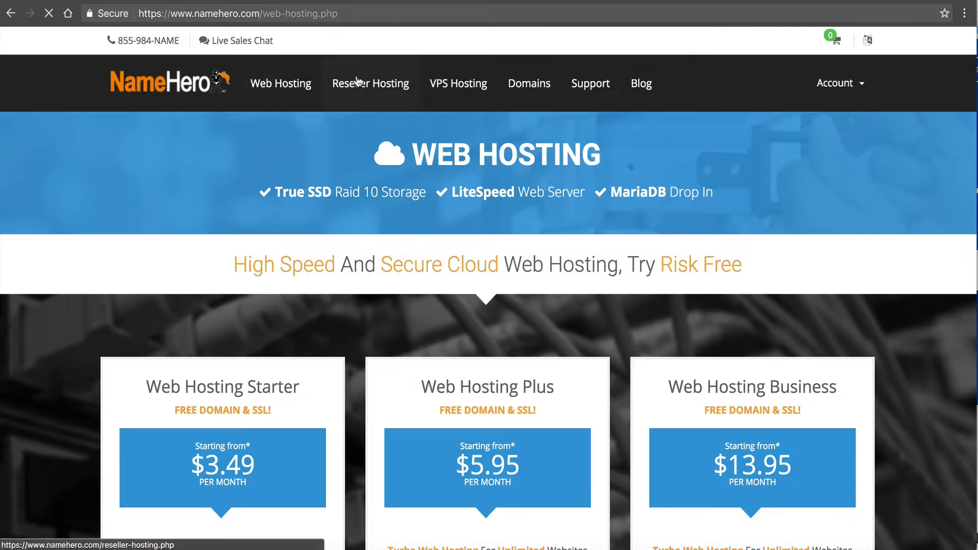
pyautogui.click(358, 81)
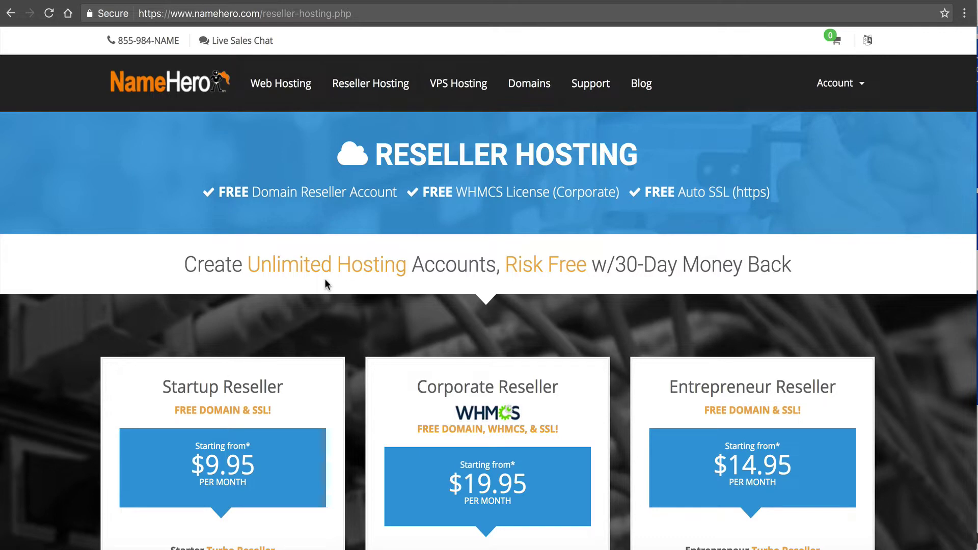
# - Scroll to the Corporate Reseller plan and open its $19.95/mo billing-term dropdown
pyautogui.scroll(-5, 325, 284)
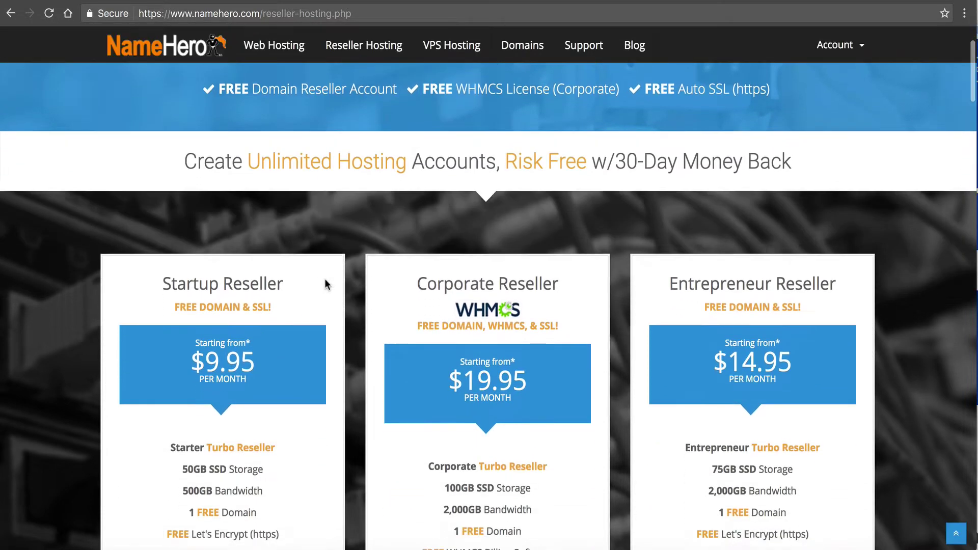
pyautogui.scroll(-1, 325, 279)
pyautogui.scroll(1, 325, 279)
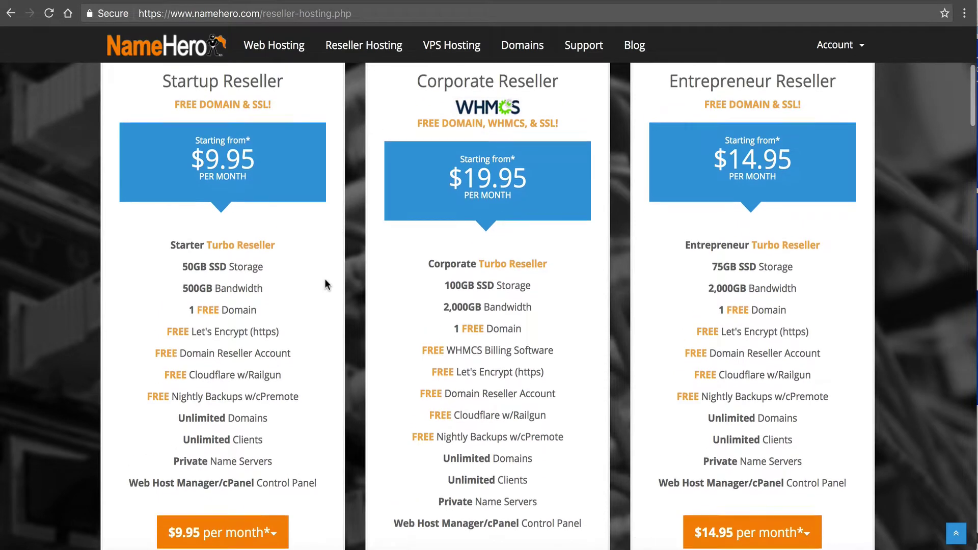
pyautogui.scroll(-1, 326, 284)
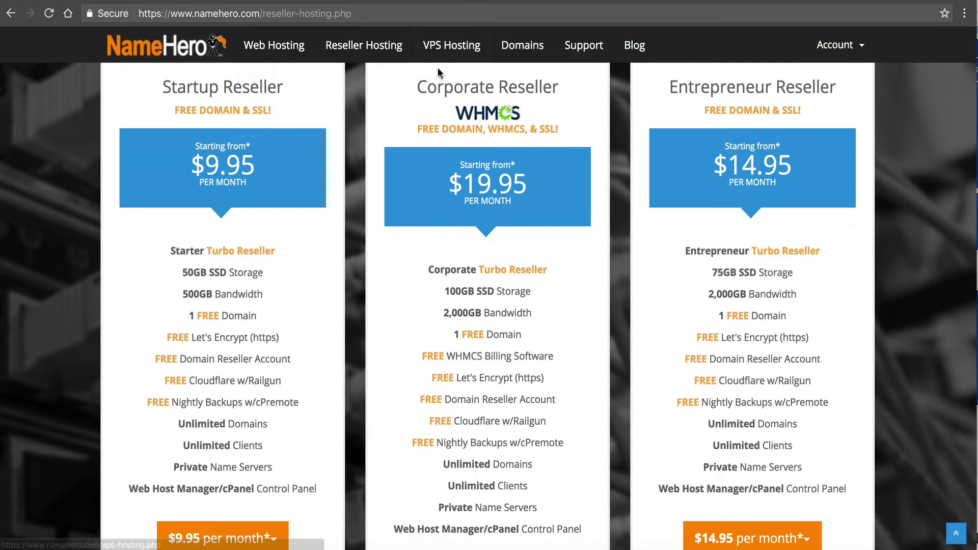
pyautogui.moveTo(422, 87); pyautogui.dragTo(514, 97)
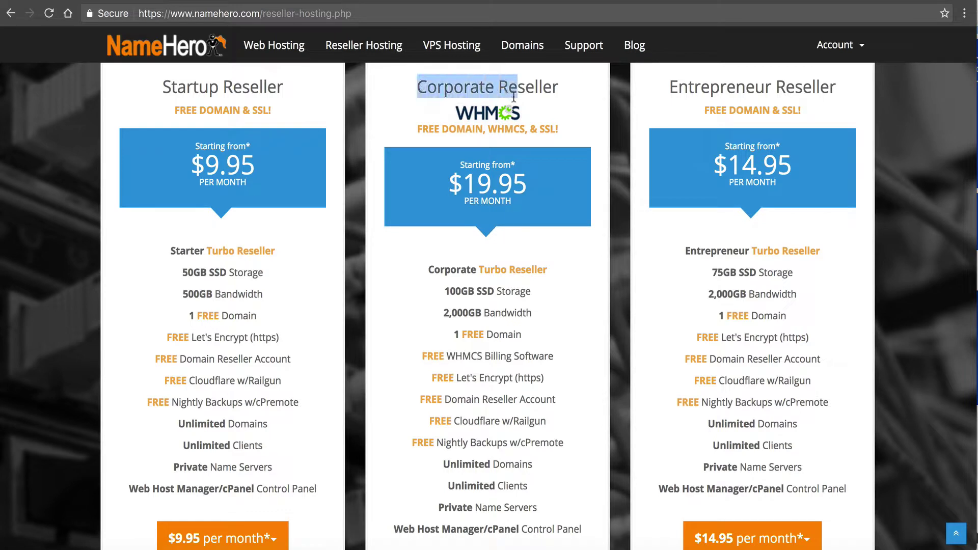
pyautogui.click(516, 92)
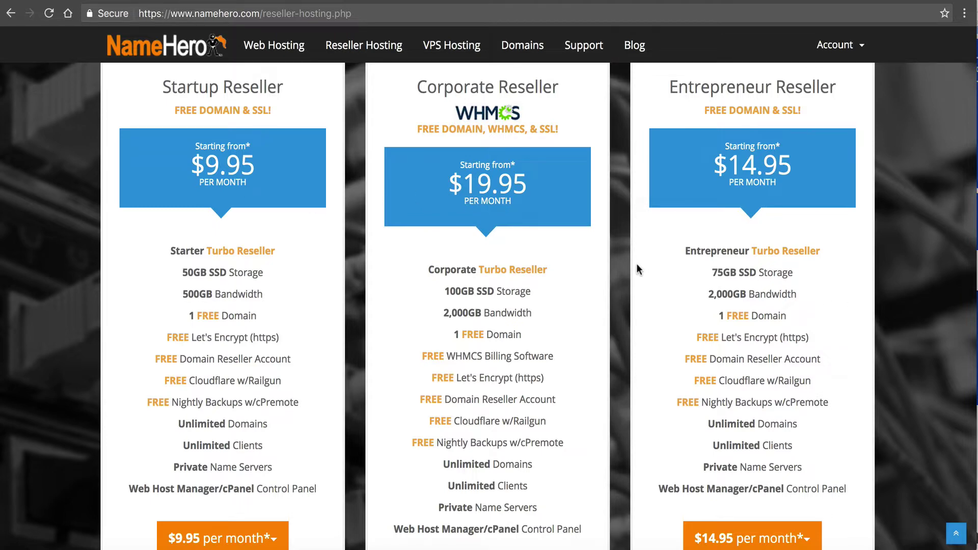
pyautogui.scroll(1, 638, 270)
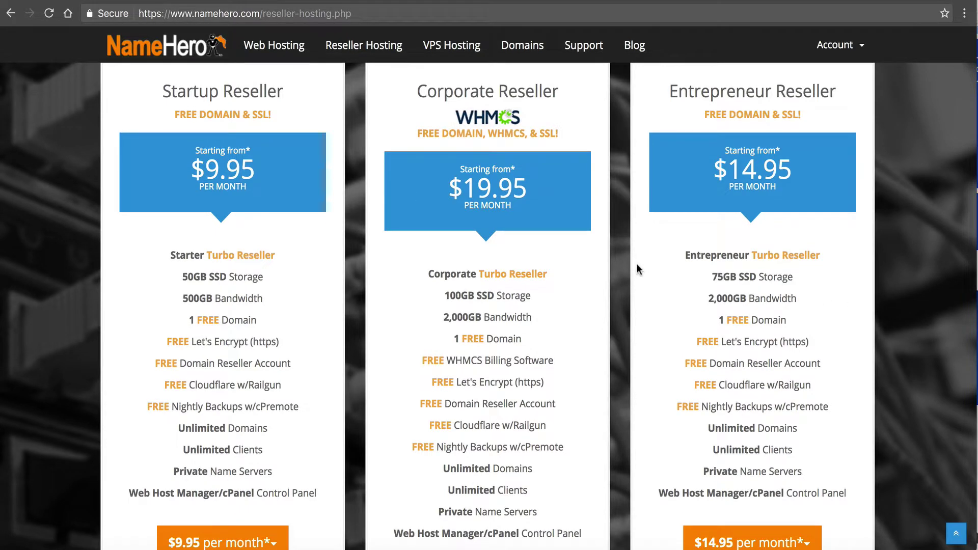
pyautogui.scroll(-3, 638, 270)
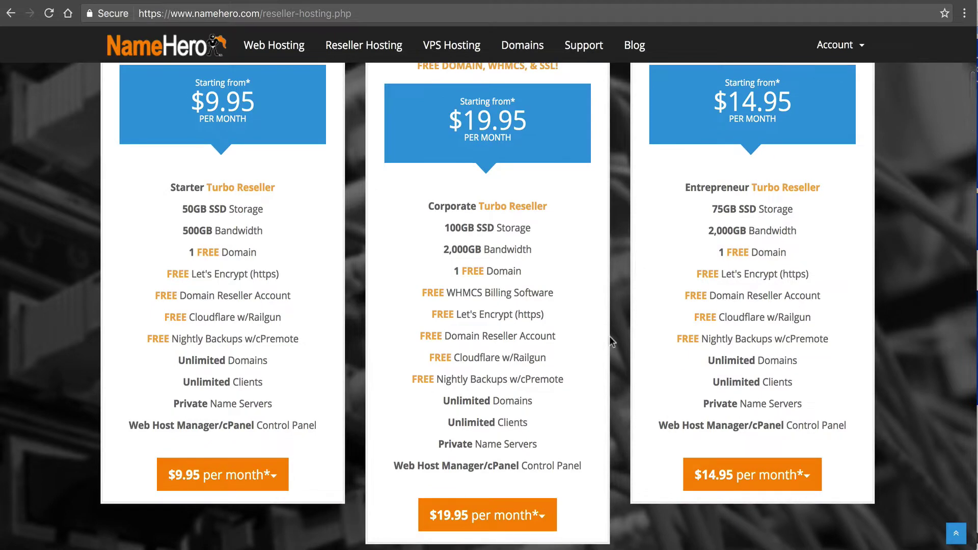
pyautogui.scroll(-5, 537, 410)
pyautogui.click(536, 406)
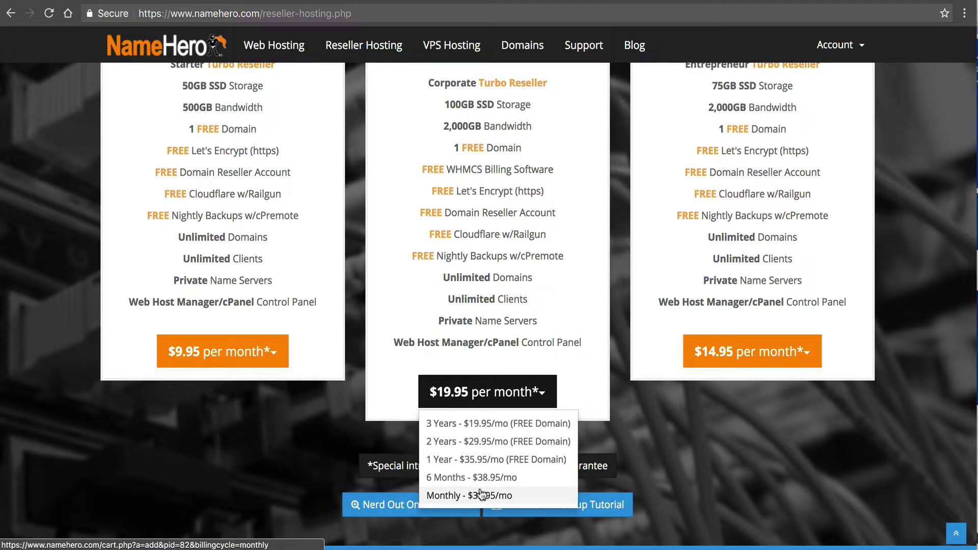
# - Order Corporate Reseller with the Monthly billing term
pyautogui.click(481, 493)
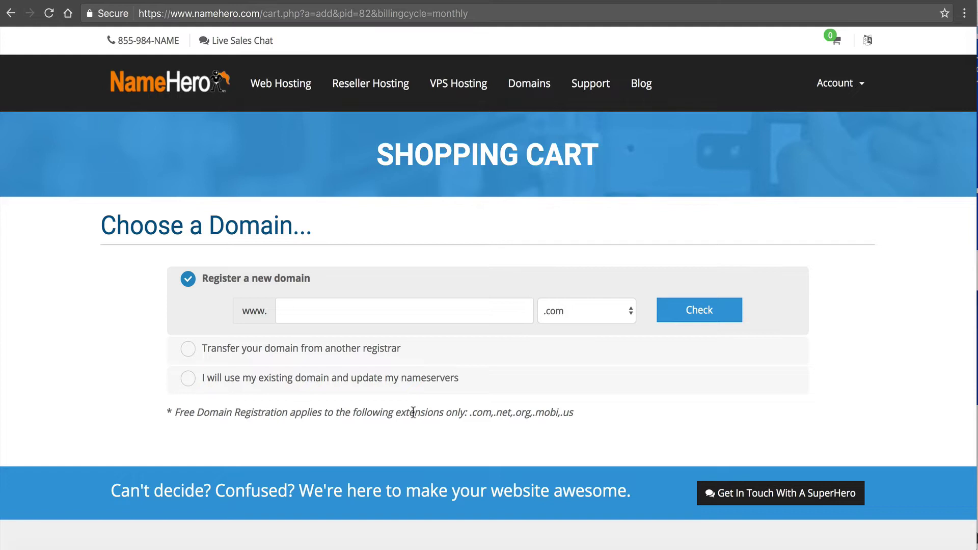
# - Use the existing domain websitehero.net for the Corporate Reseller order
pyautogui.click(362, 346)
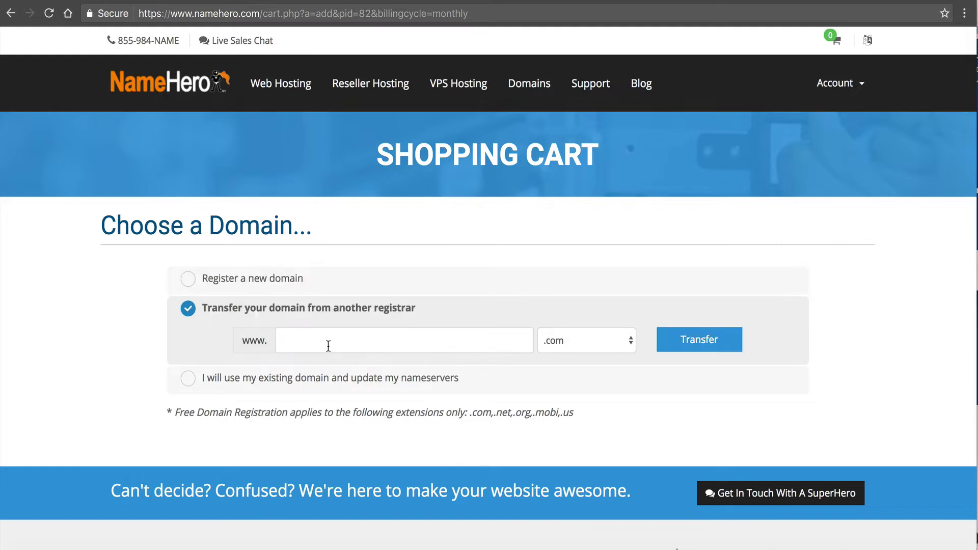
pyautogui.click(346, 378)
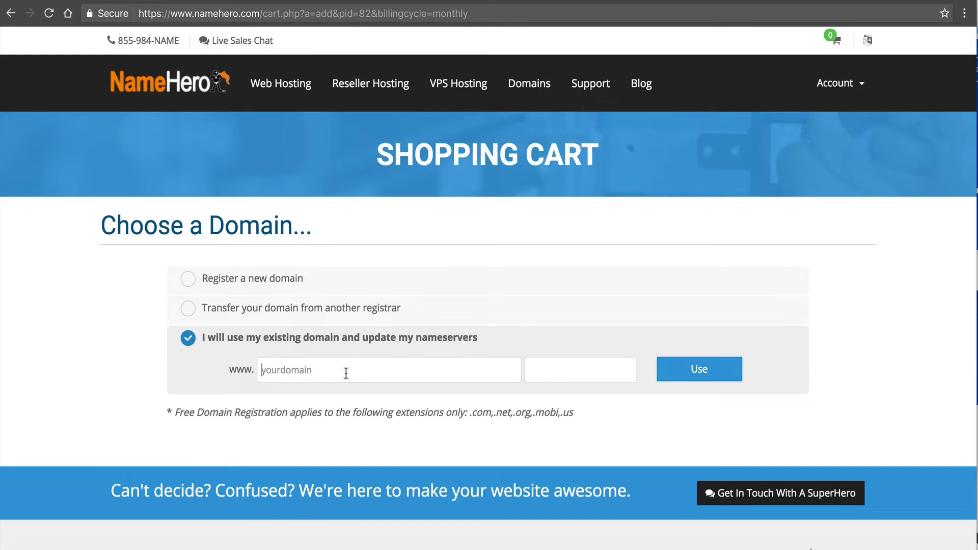
pyautogui.write('websitehero')
pyautogui.press('Tab')
pyautogui.write('net')
pyautogui.click(695, 380)
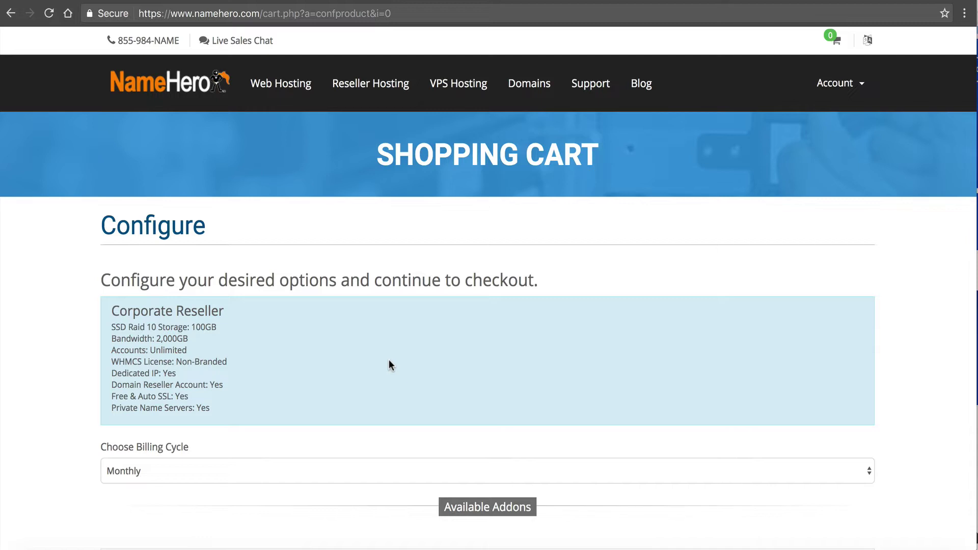
# - Keep Monthly billing, skip the addons and continue to Review & Checkout
pyautogui.scroll(-2, 70, 355)
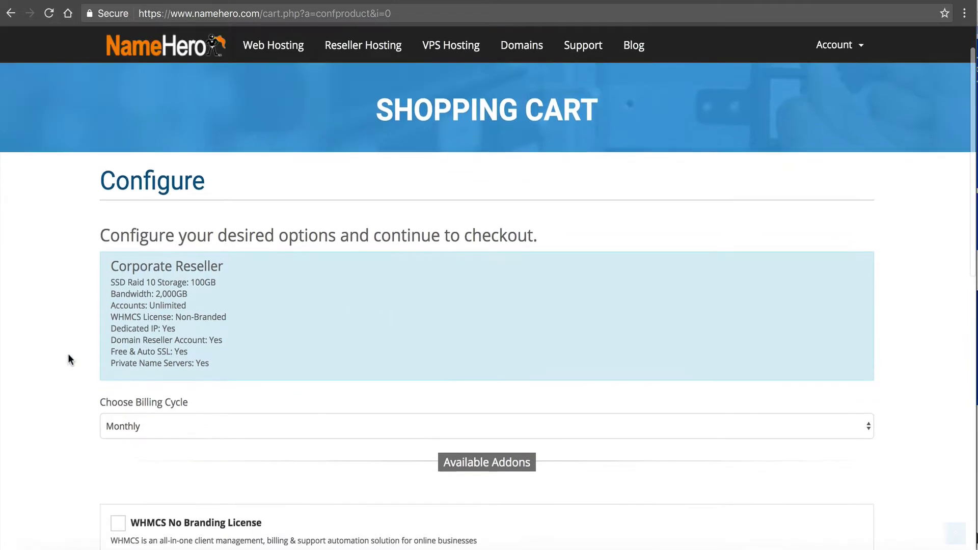
pyautogui.scroll(-2, 173, 248)
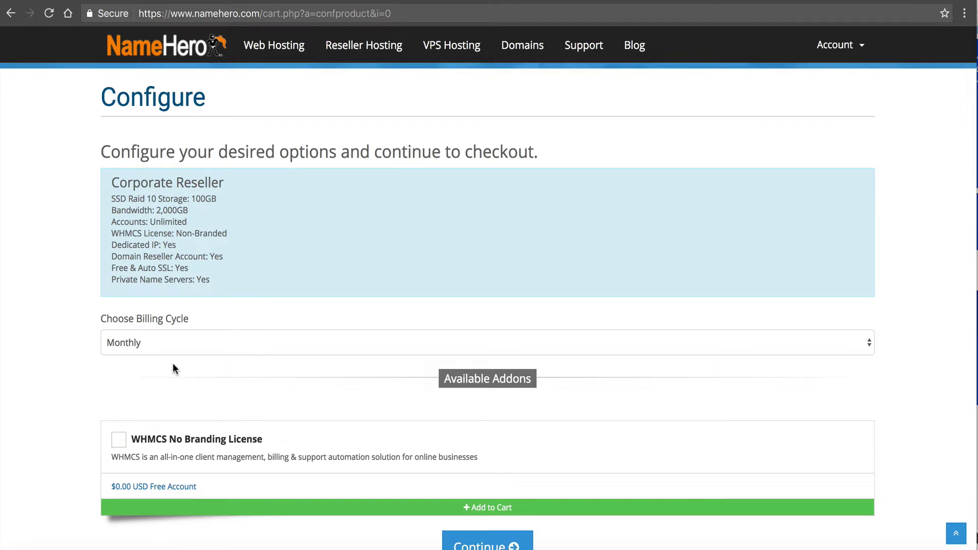
pyautogui.scroll(-1, 173, 368)
pyautogui.scroll(-1, 174, 368)
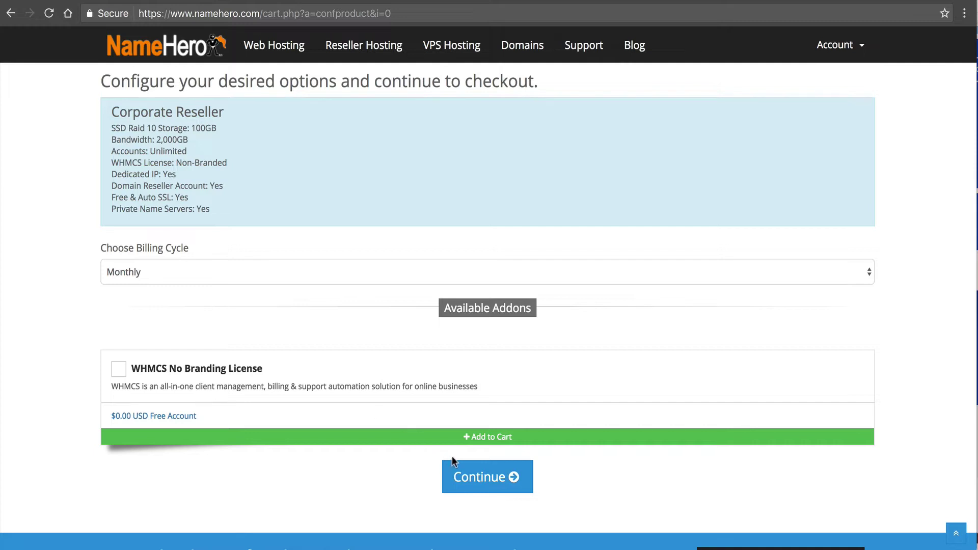
pyautogui.click(465, 468)
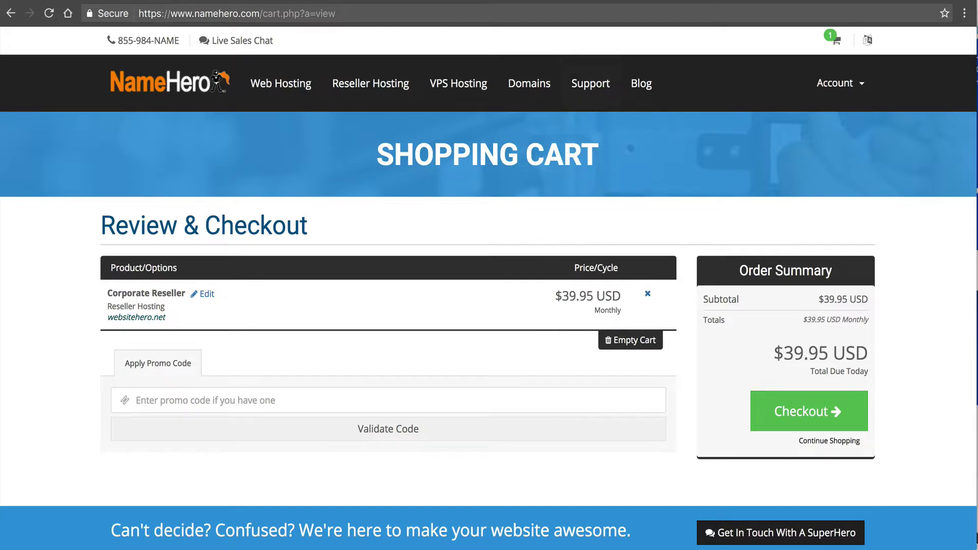
# - Finish checkout and continue from the Order Confirmation page to the client area
pyautogui.click(625, 0)
pyautogui.click(603, 0)
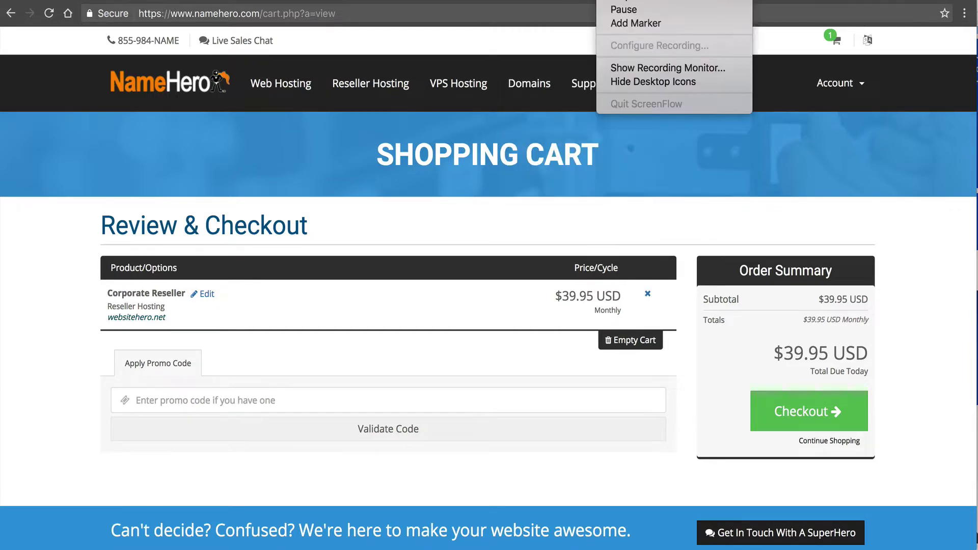
pyautogui.click(614, 0)
pyautogui.click(625, 0)
pyautogui.click(603, 0)
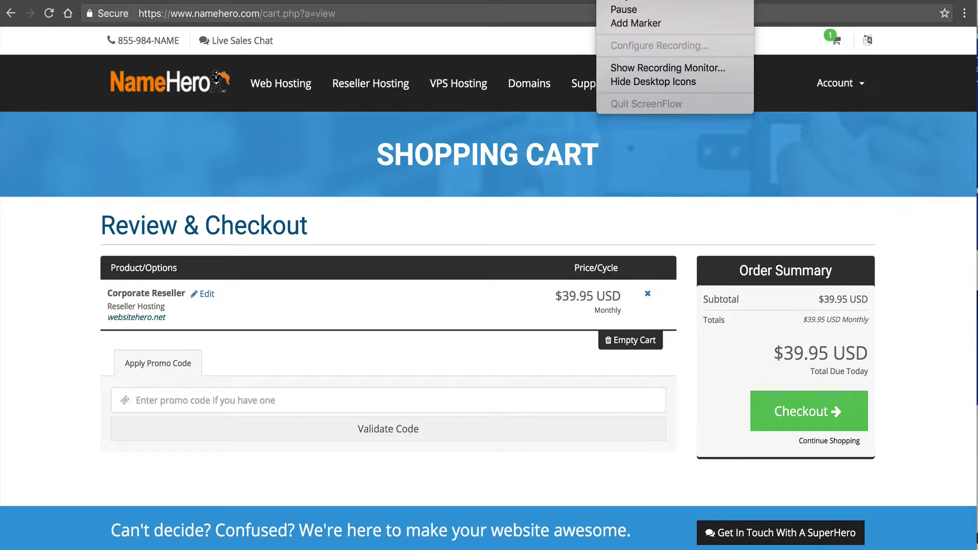
pyautogui.click(622, 9)
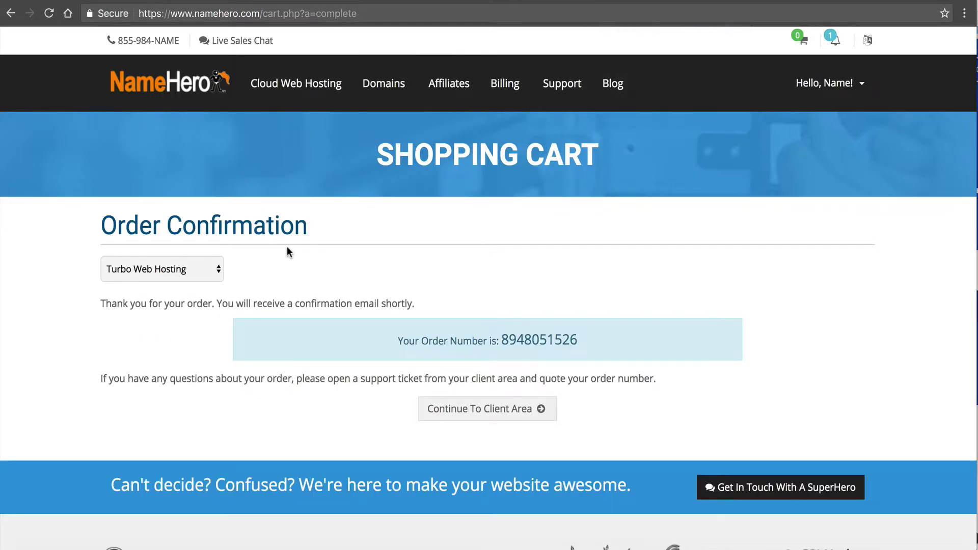
pyautogui.click(461, 411)
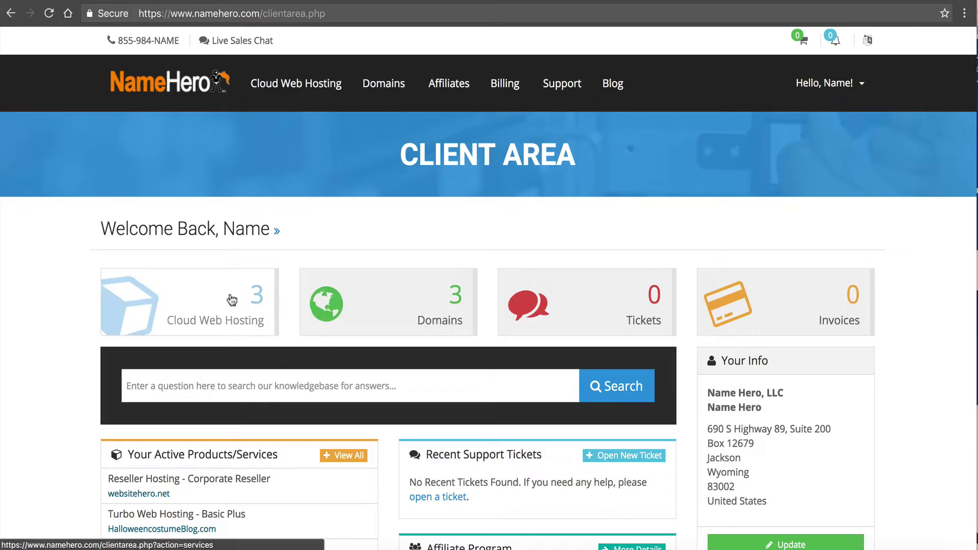
# - Open the Corporate Reseller hosting details and scroll down to Server Information
pyautogui.click(254, 303)
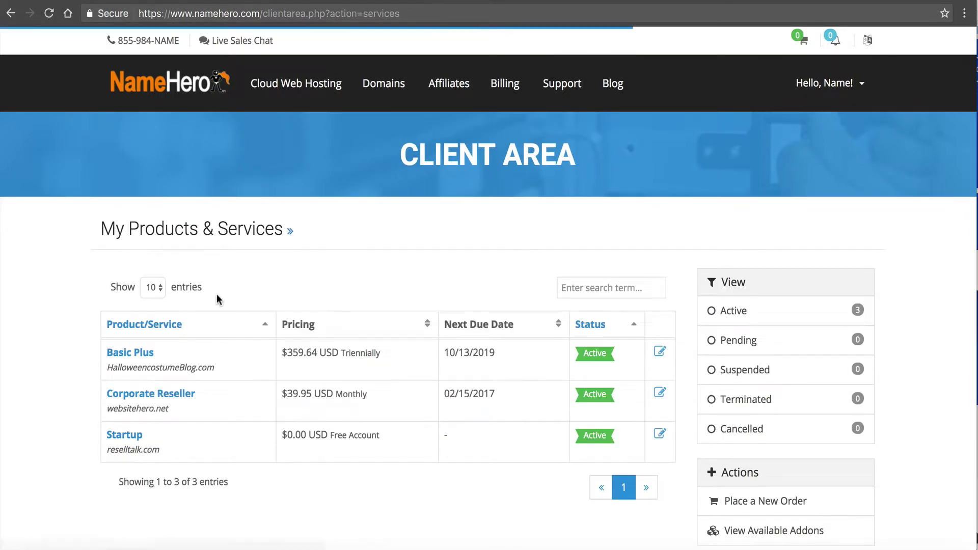
pyautogui.click(169, 402)
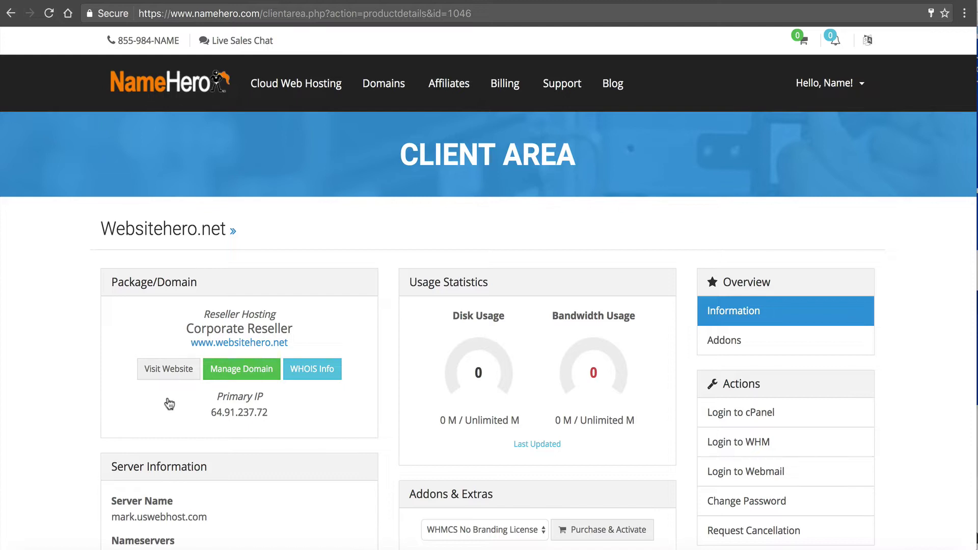
pyautogui.scroll(-3, 169, 404)
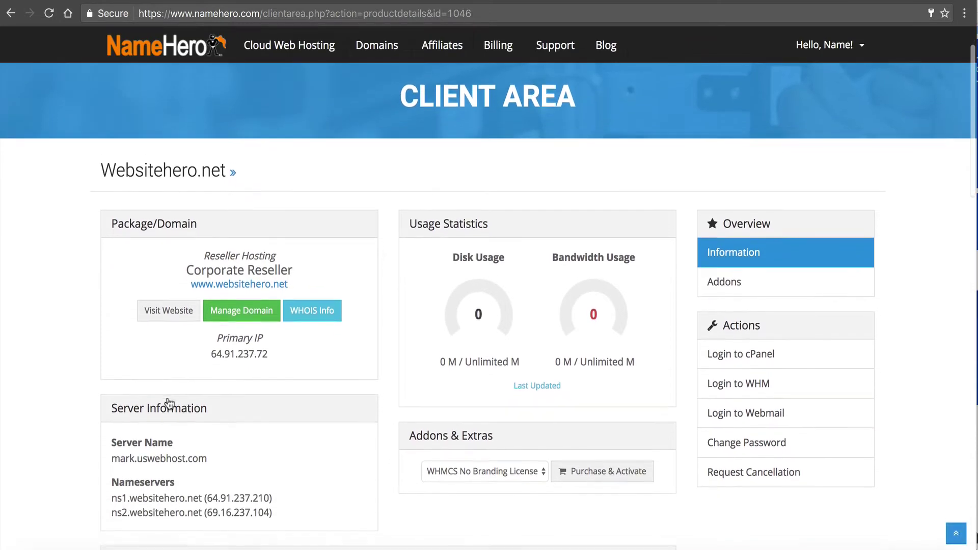
pyautogui.scroll(-1, 169, 404)
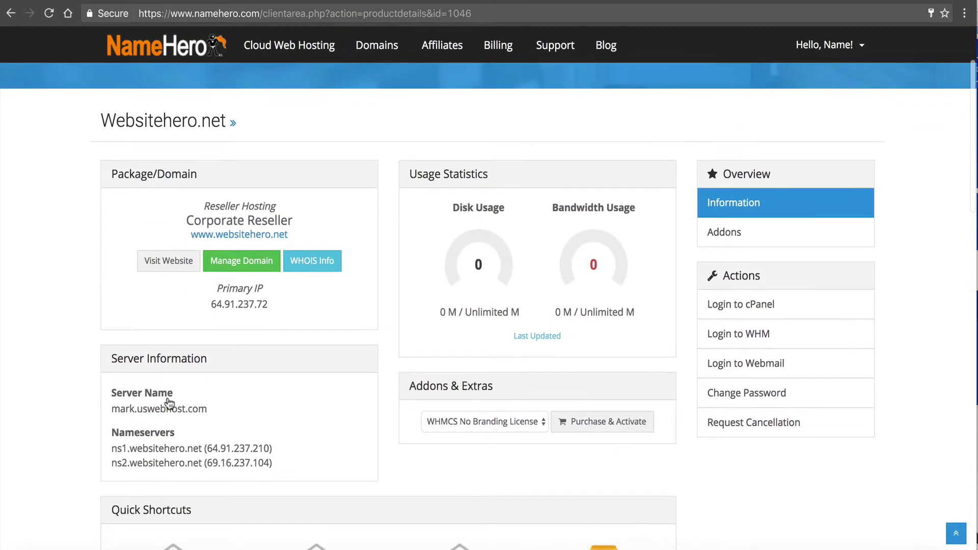
pyautogui.scroll(-2, 133, 432)
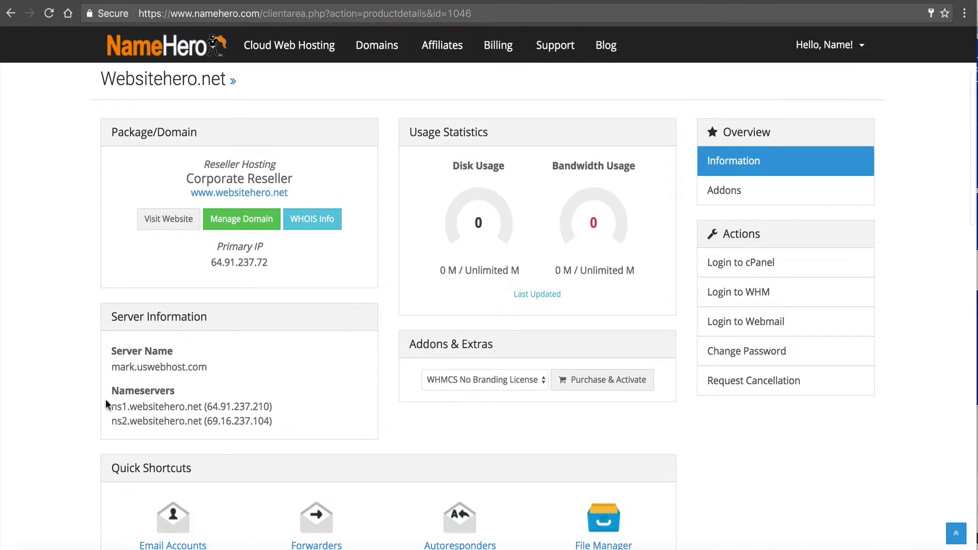
# - Select the Nameservers heading and both ns1 and ns2 nameserver lines
pyautogui.moveTo(111, 388); pyautogui.dragTo(287, 424)
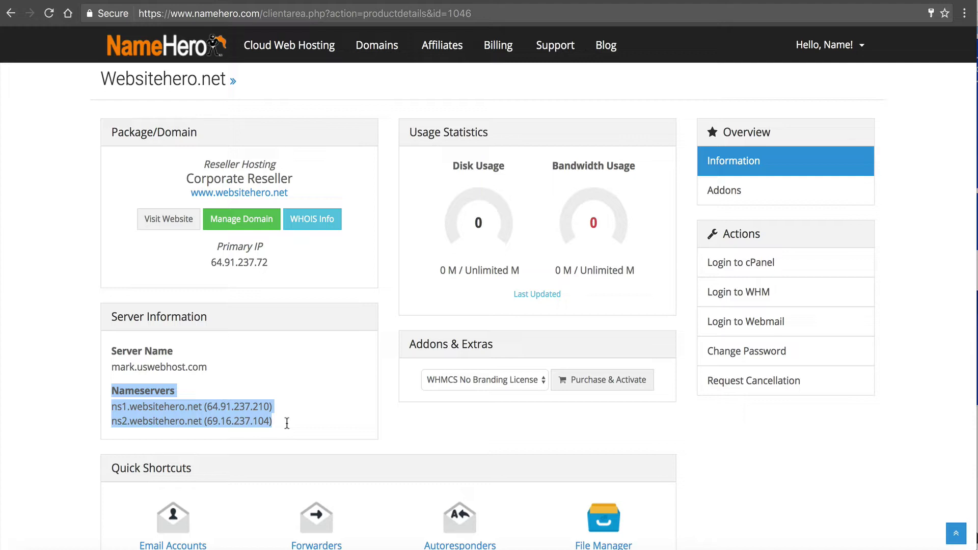
pyautogui.click(217, 402)
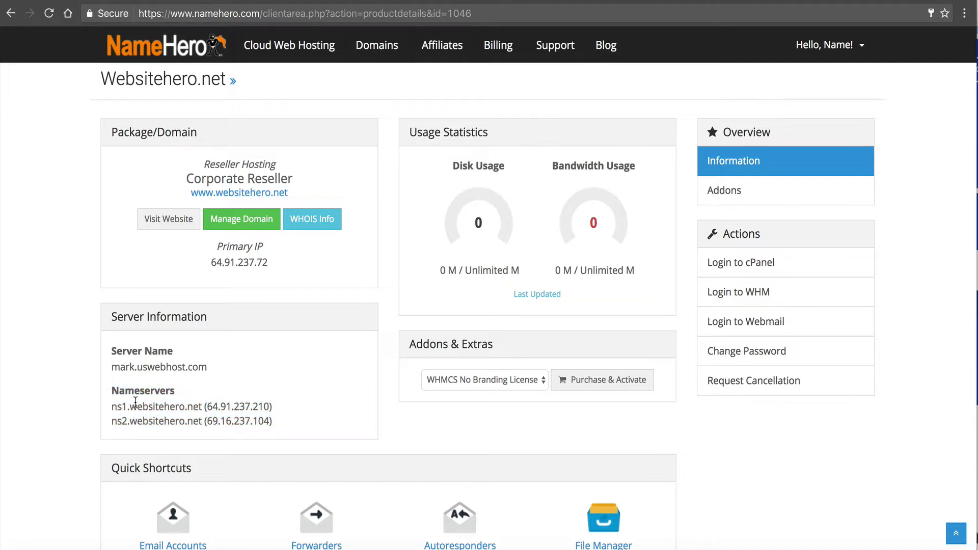
pyautogui.doubleClick(113, 393)
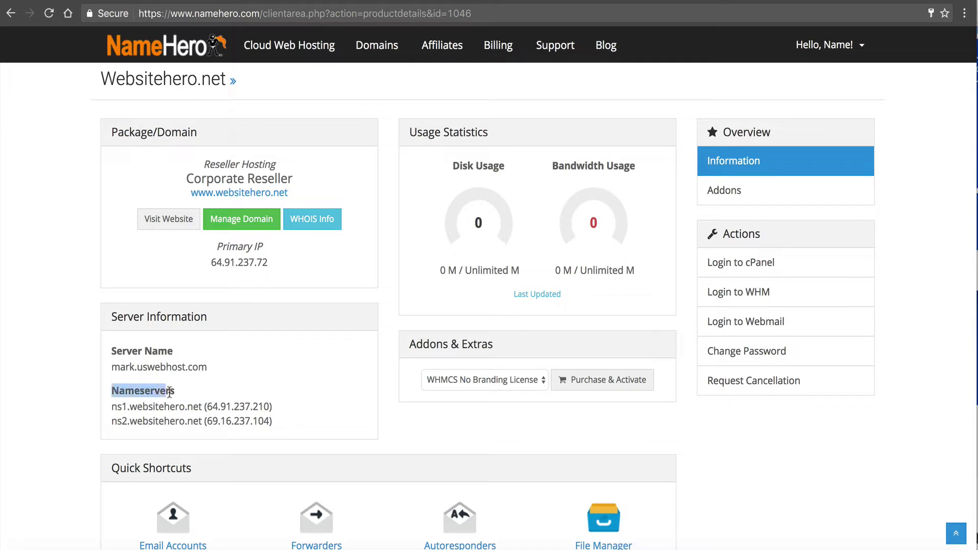
pyautogui.moveTo(277, 402); pyautogui.dragTo(284, 415)
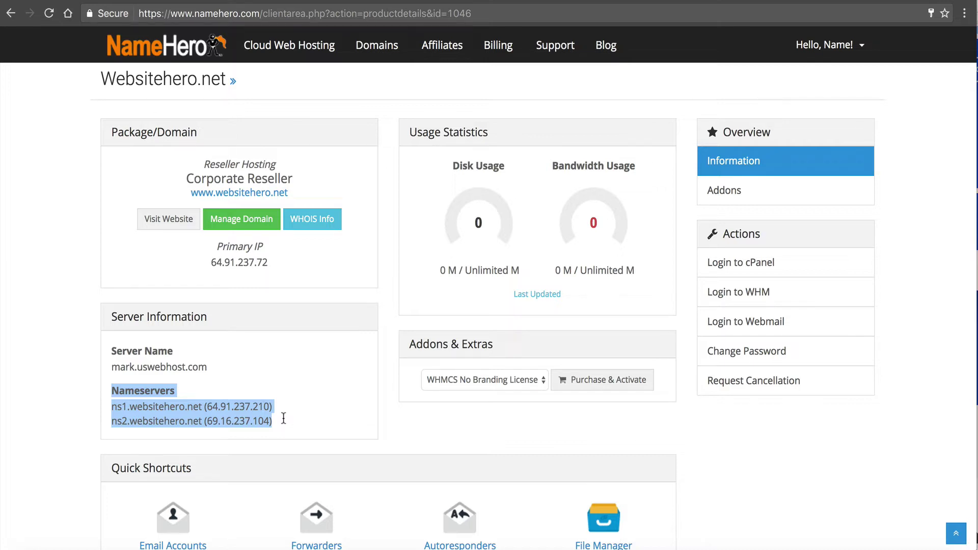
pyautogui.click(284, 419)
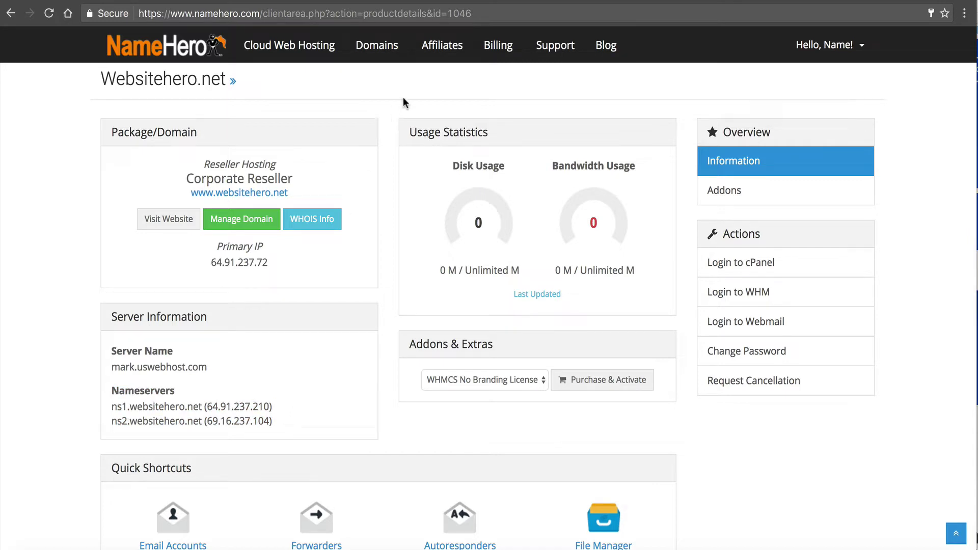
pyautogui.moveTo(380, 59)
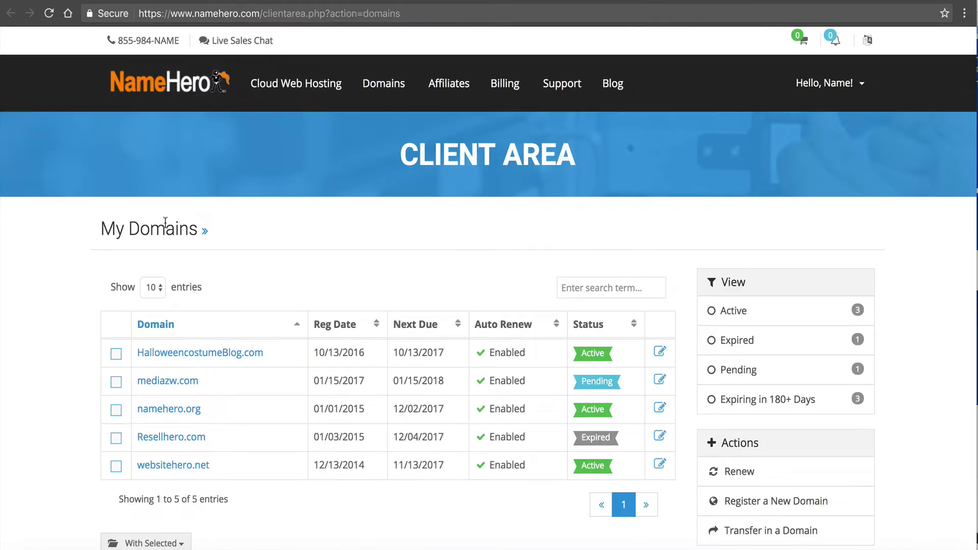
# - Open the Private Nameservers registration page for websitehero.net
pyautogui.click(163, 470)
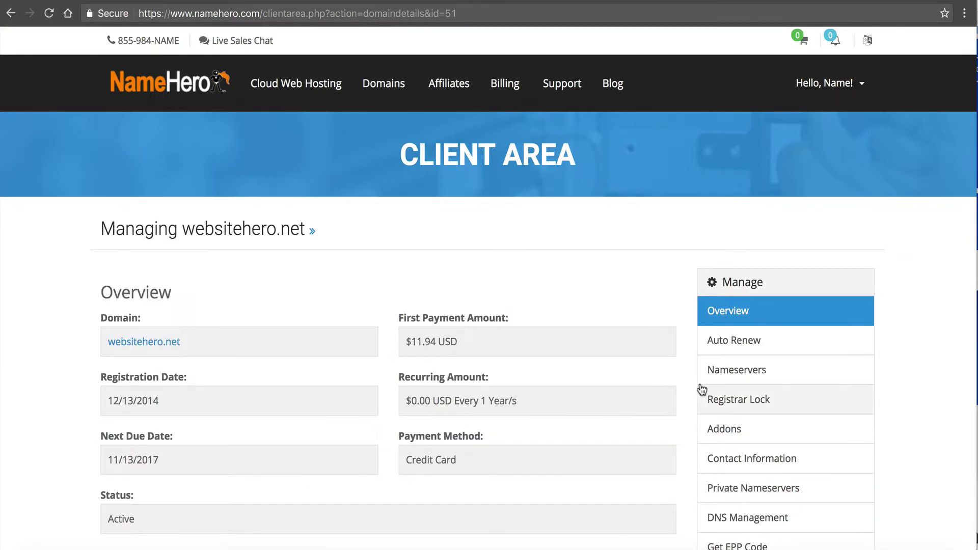
pyautogui.click(712, 370)
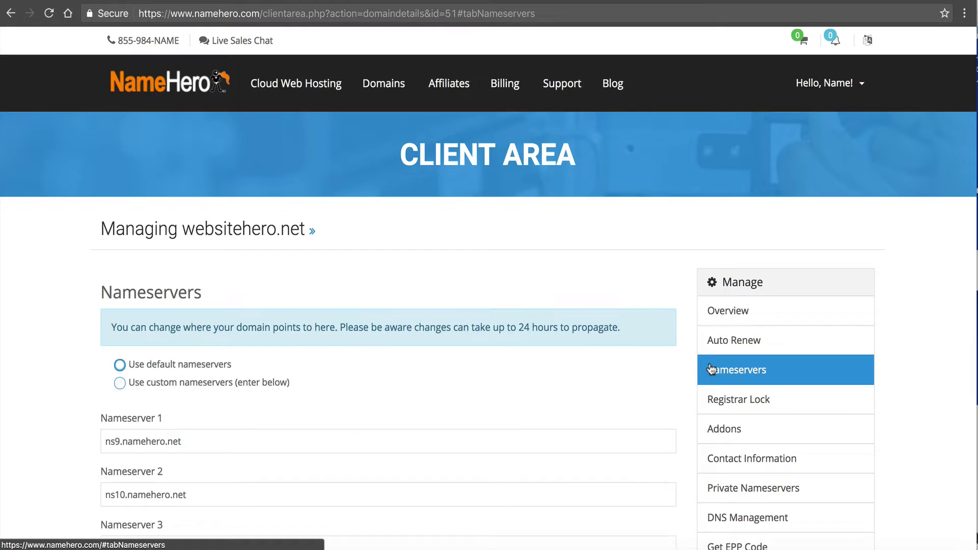
pyautogui.scroll(-2, 712, 370)
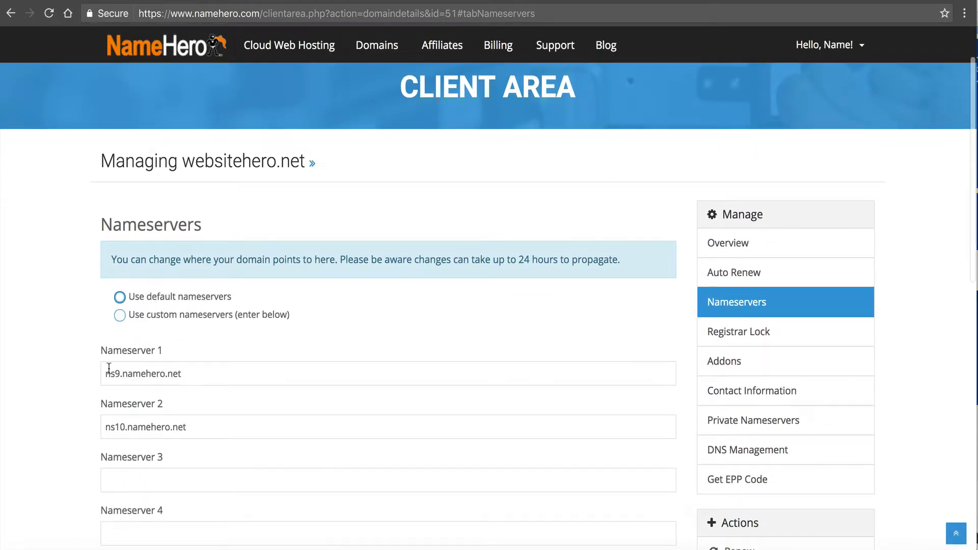
pyautogui.click(741, 417)
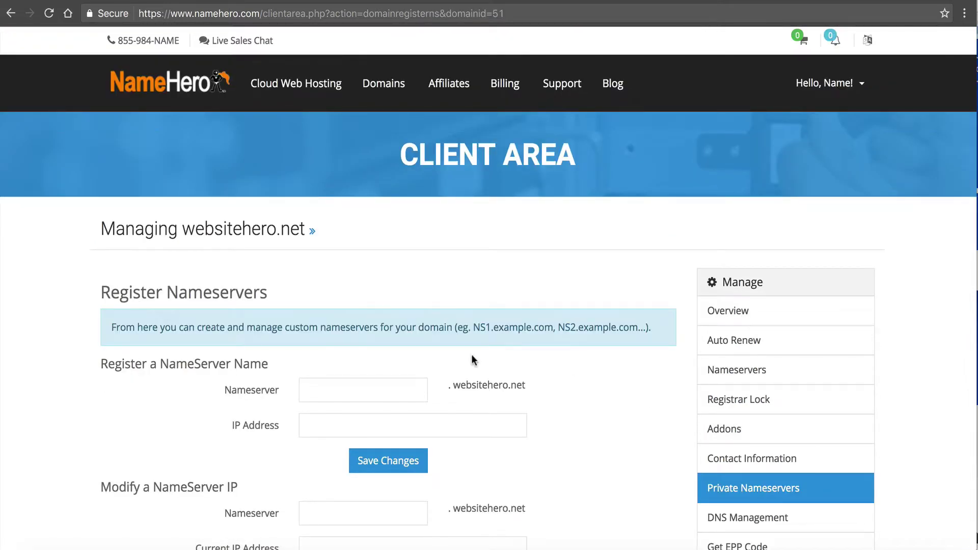
pyautogui.scroll(-2, 472, 357)
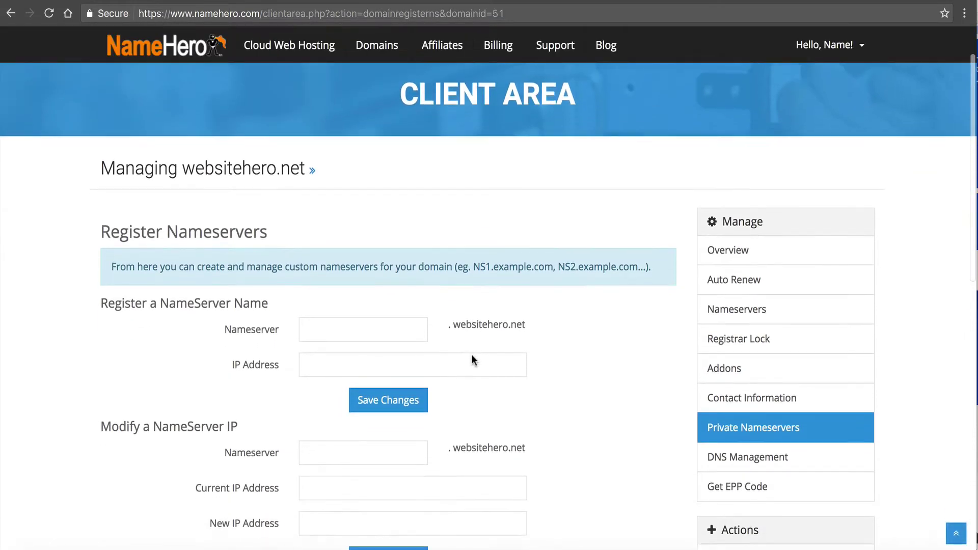
pyautogui.scroll(-3, 472, 360)
# - Delete the private nameservers ns1 and ns2
pyautogui.write('ns1')
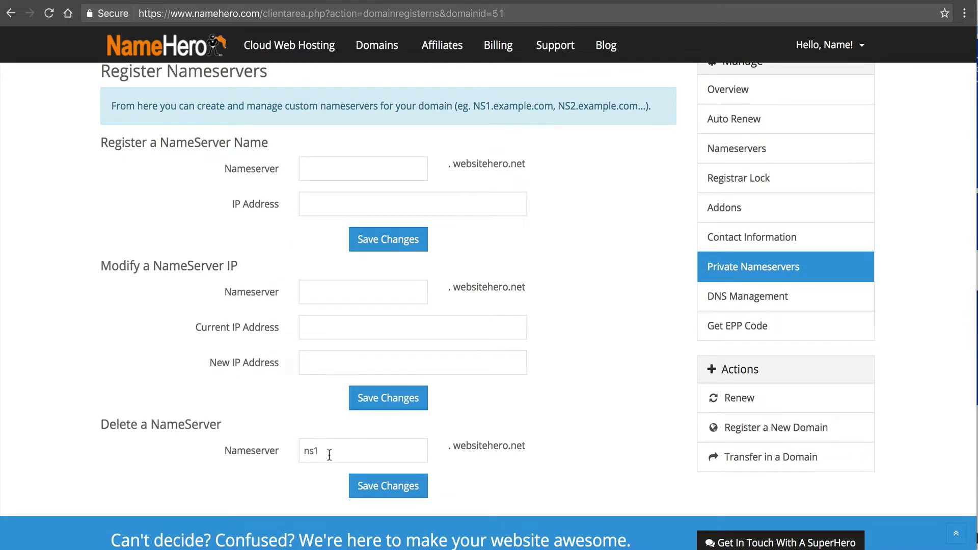
pyautogui.click(369, 487)
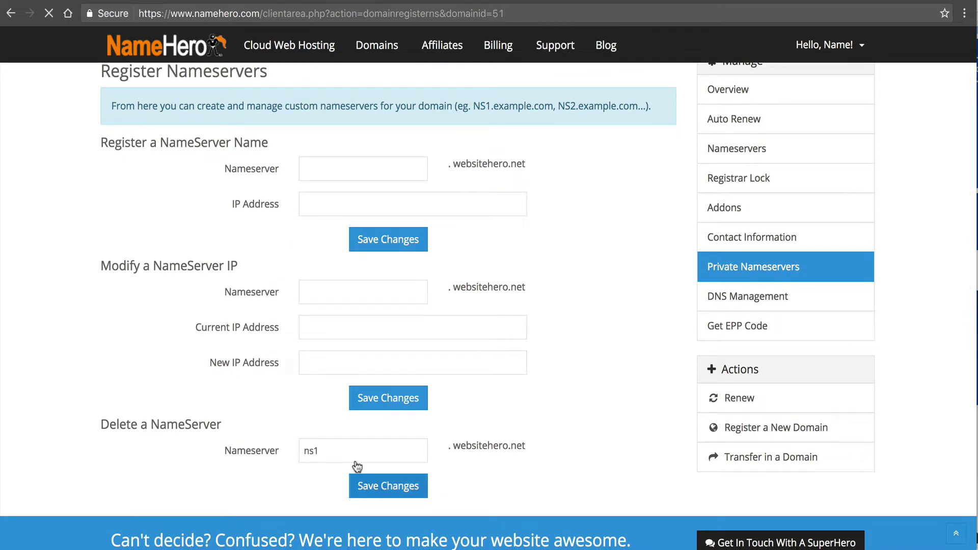
pyautogui.scroll(-10, 336, 437)
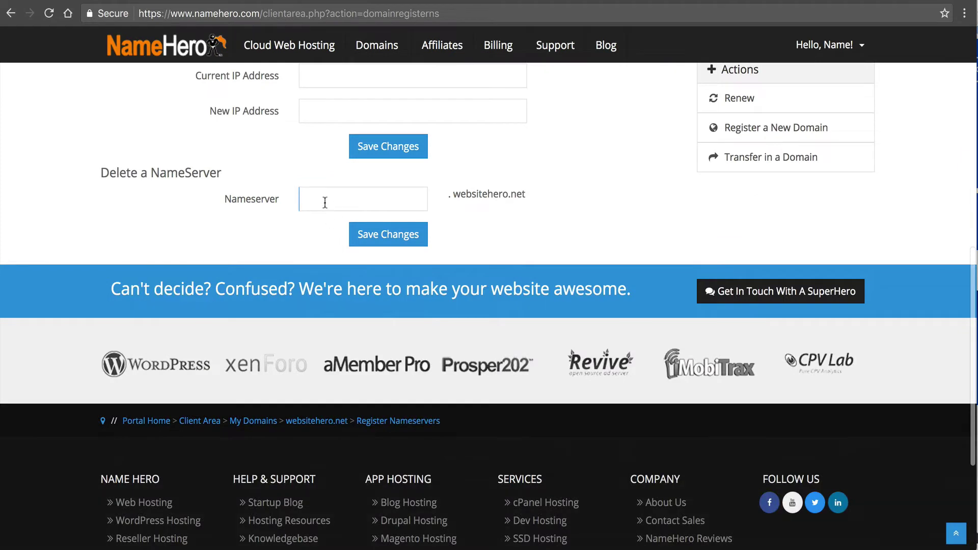
pyautogui.write('ns2')
pyautogui.click(370, 235)
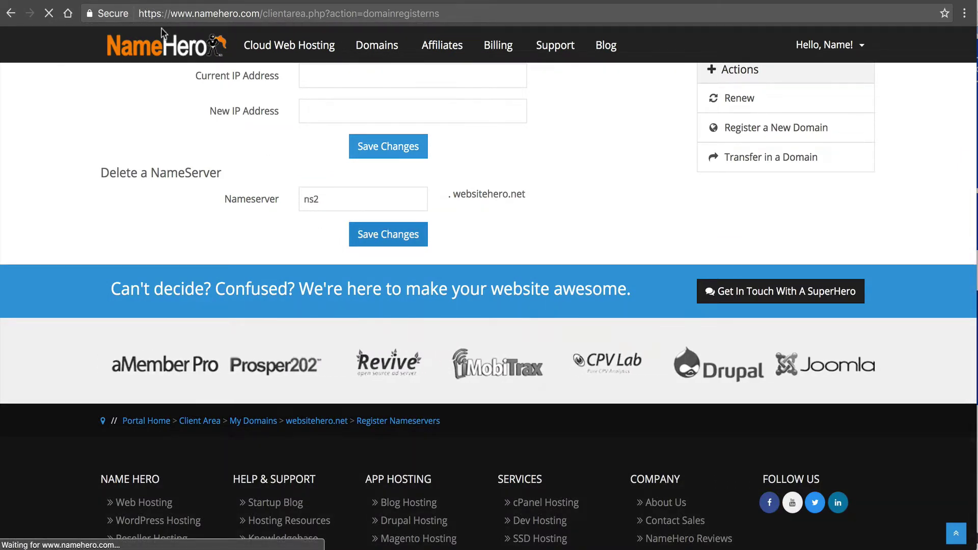
pyautogui.scroll(-2, 287, 387)
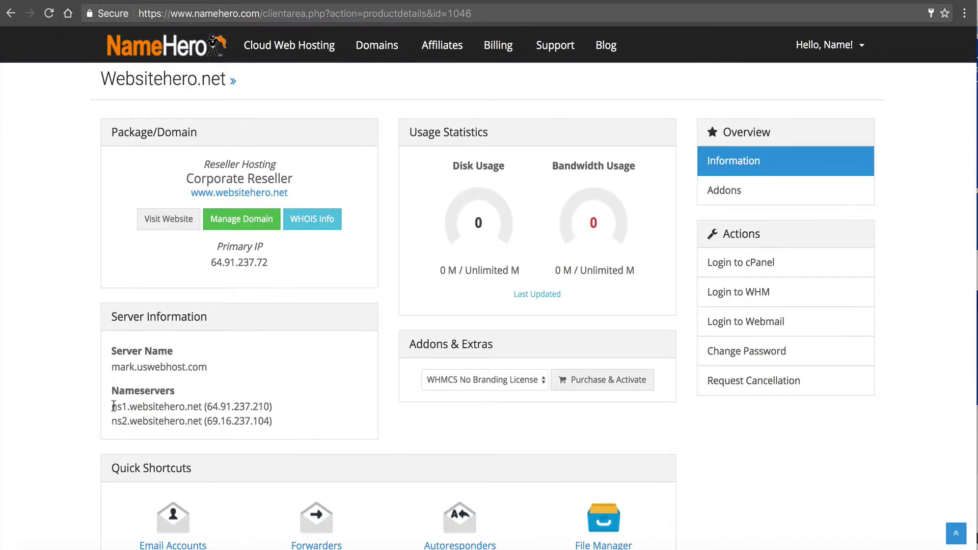
pyautogui.moveTo(111, 406); pyautogui.dragTo(270, 403)
pyautogui.press('super+c')
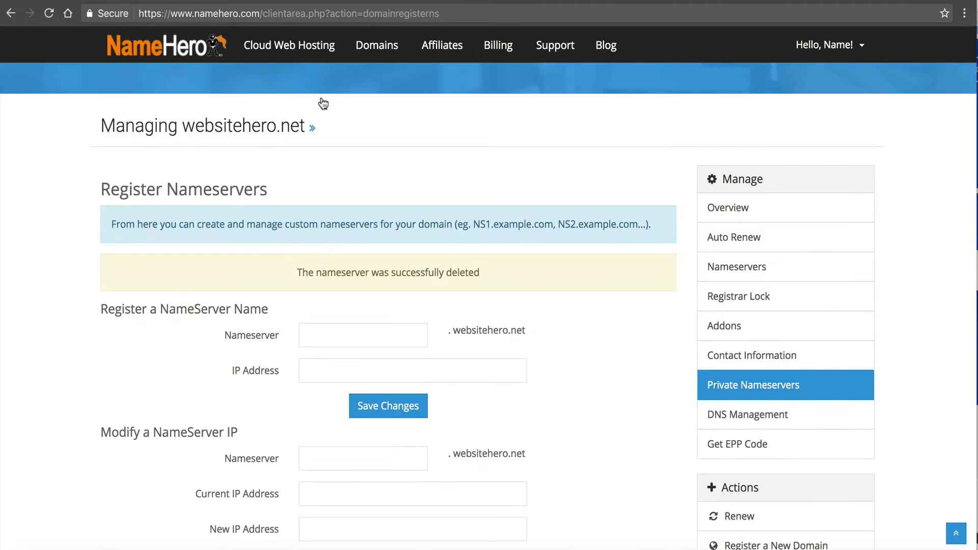
# - Register private nameserver ns1 with IP address 64.91.237.210
pyautogui.click(381, 335)
pyautogui.write('ns1')
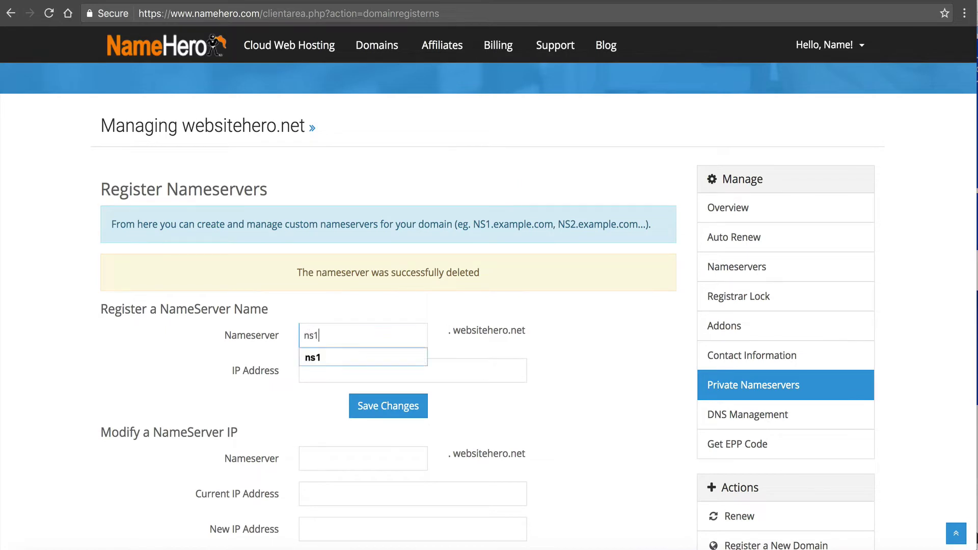
pyautogui.click(316, 363)
pyautogui.press('super+v')
pyautogui.click(378, 412)
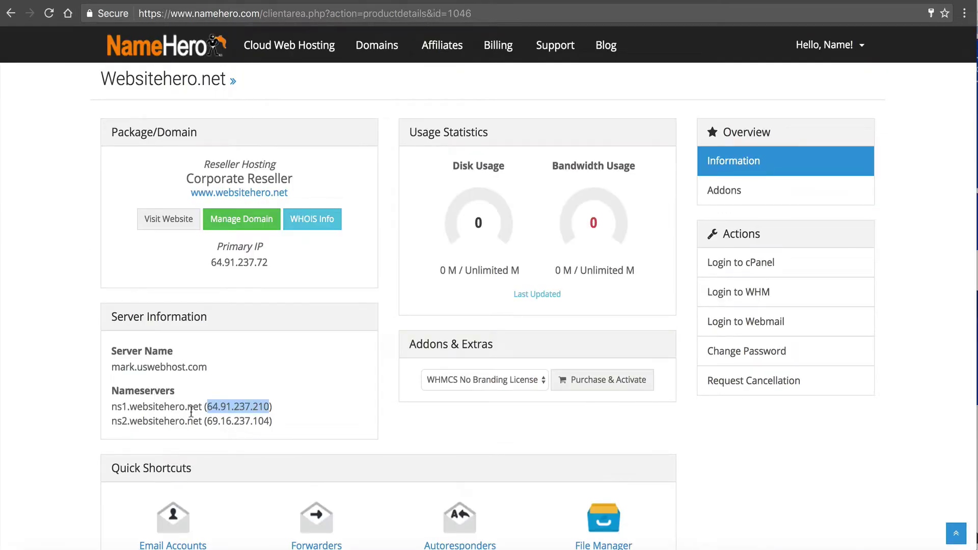
# - Register private nameserver ns2 with IP 69.16.237.104, then view the domain's nameservers
pyautogui.moveTo(207, 421); pyautogui.dragTo(270, 421)
pyautogui.press('super+c')
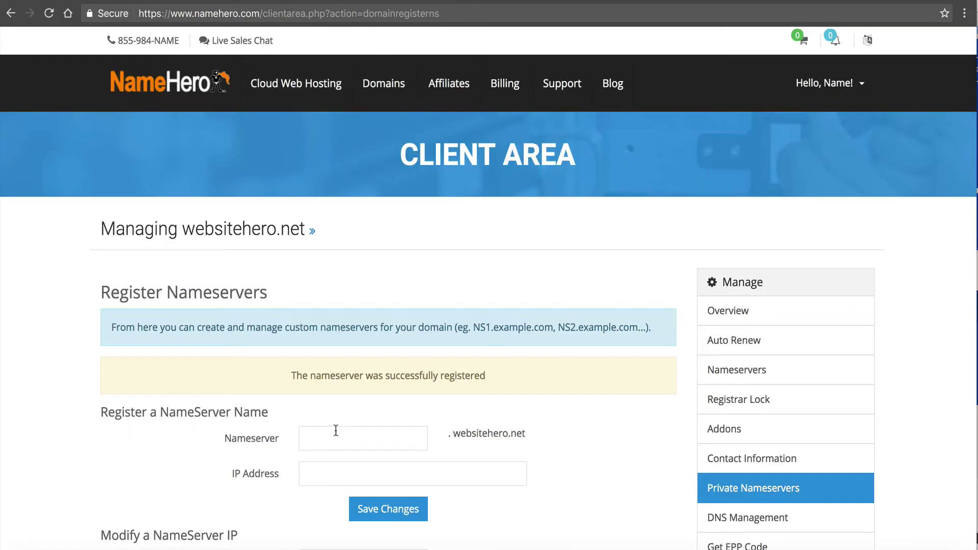
pyautogui.click(334, 435)
pyautogui.write('ns')
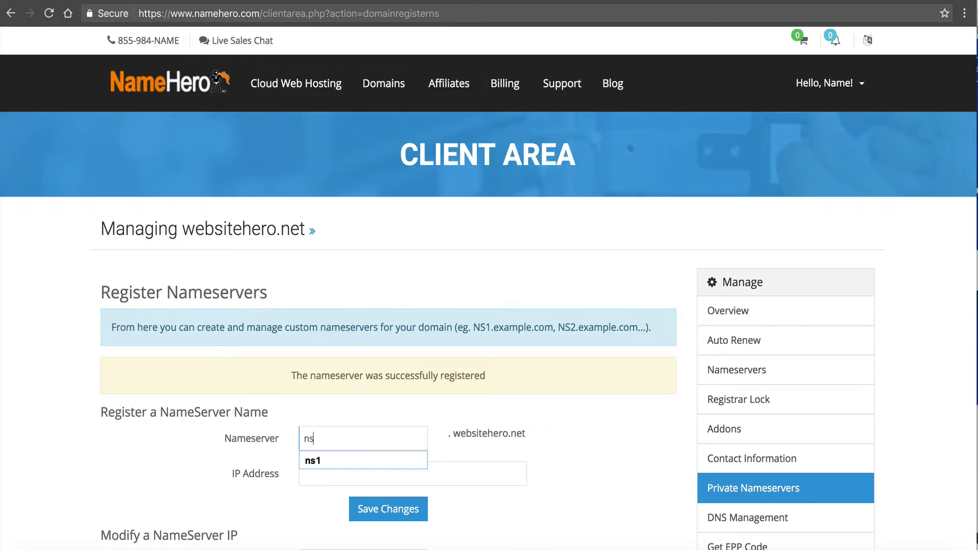
pyautogui.write('2')
pyautogui.click(317, 479)
pyautogui.press('super+v')
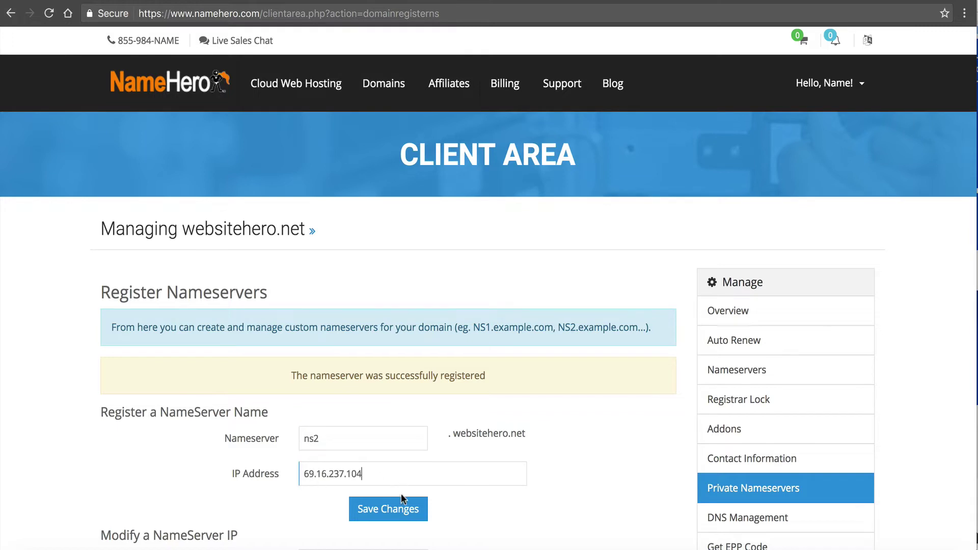
pyautogui.click(403, 504)
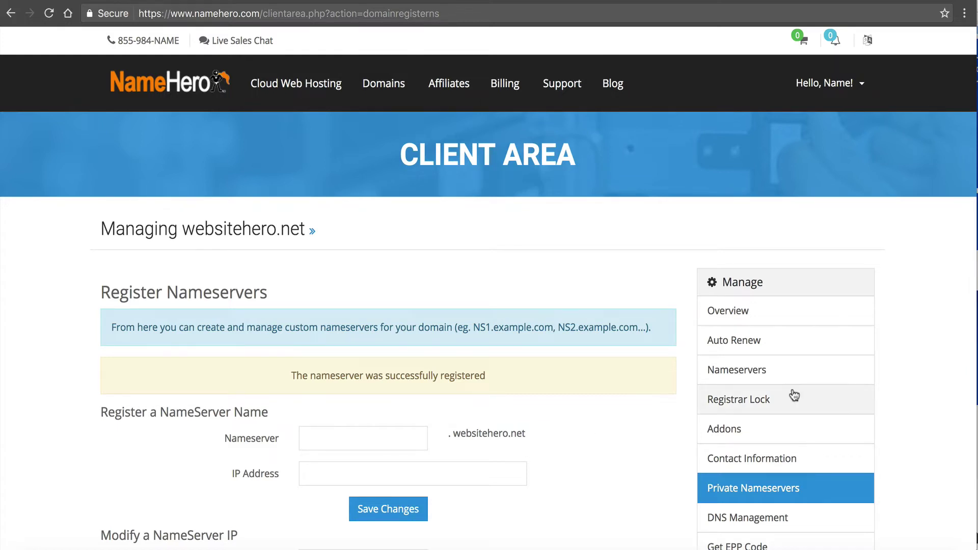
pyautogui.click(780, 376)
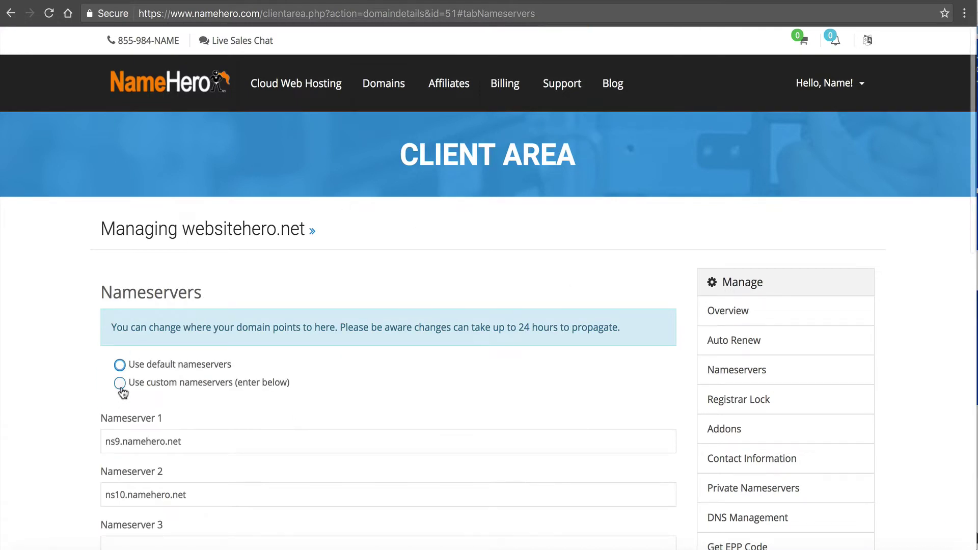
# - Switch websitehero.net to custom nameservers and enter ns1.websitehero.net as Nameserver 1
pyautogui.click(120, 383)
pyautogui.moveTo(182, 230); pyautogui.dragTo(305, 228)
pyautogui.press('super+c')
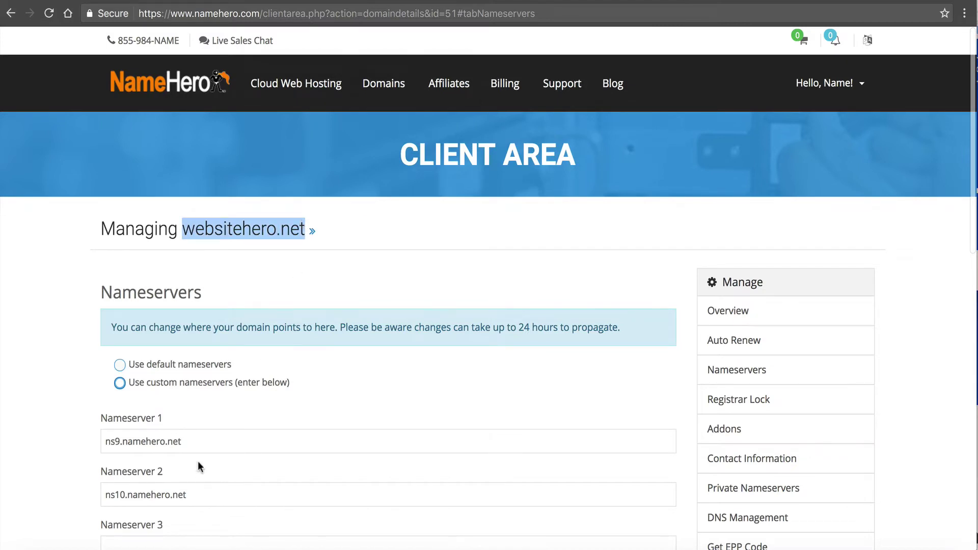
pyautogui.tripleClick(152, 443)
pyautogui.write('ns1.')
pyautogui.press('super+v')
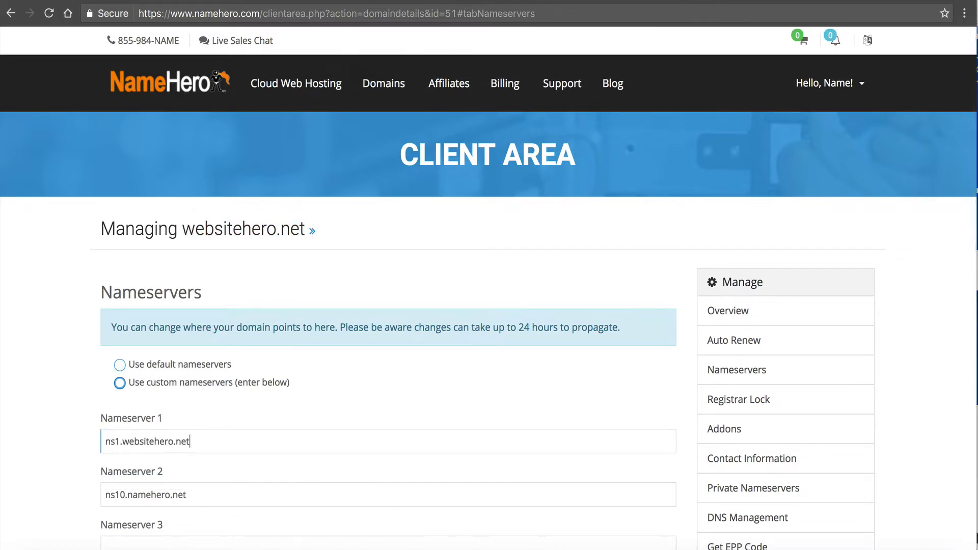
pyautogui.press('super+a')
pyautogui.press('super+c')
# - Enter ns2.websitehero.net as Nameserver 2 and save the nameserver change
pyautogui.scroll(-3, 130, 405)
pyautogui.tripleClick(178, 359)
pyautogui.press('super+v')
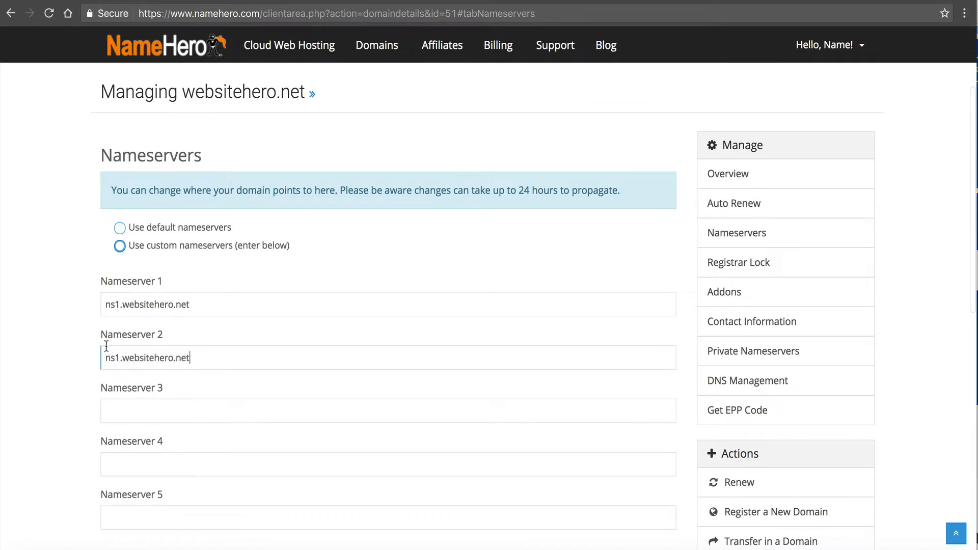
pyautogui.moveTo(121, 360); pyautogui.dragTo(117, 360)
pyautogui.write('2')
pyautogui.scroll(-3, 87, 365)
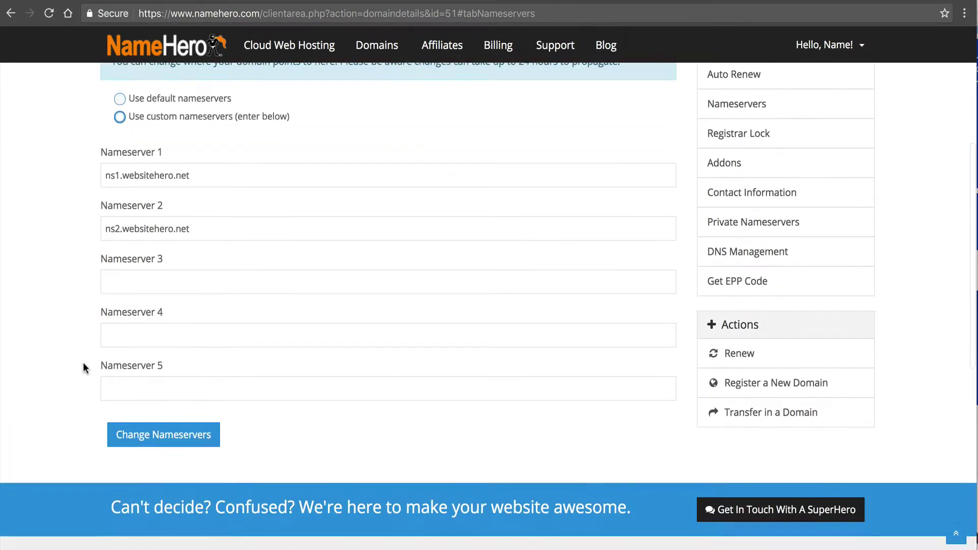
pyautogui.click(181, 423)
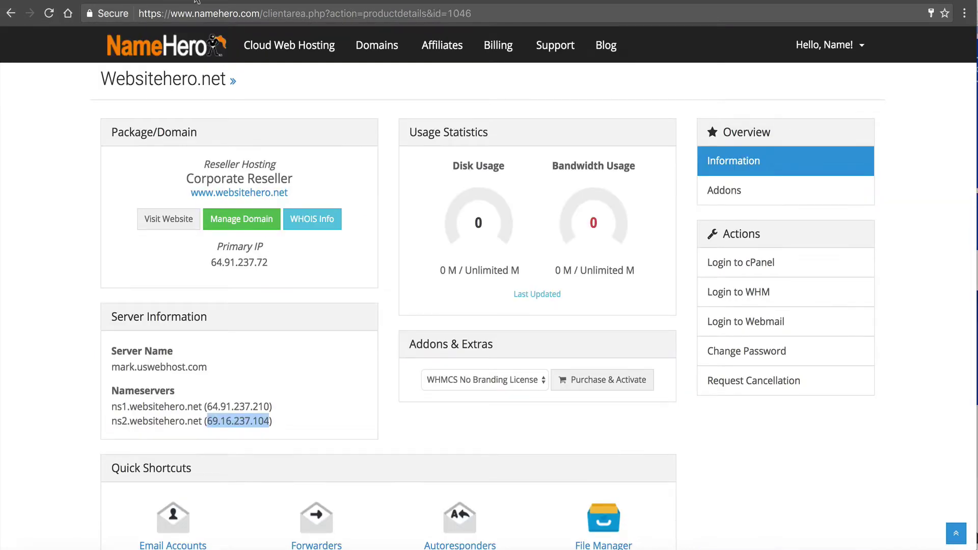
# - Log in to WHM and open the Create a New Account form
pyautogui.click(23, 212)
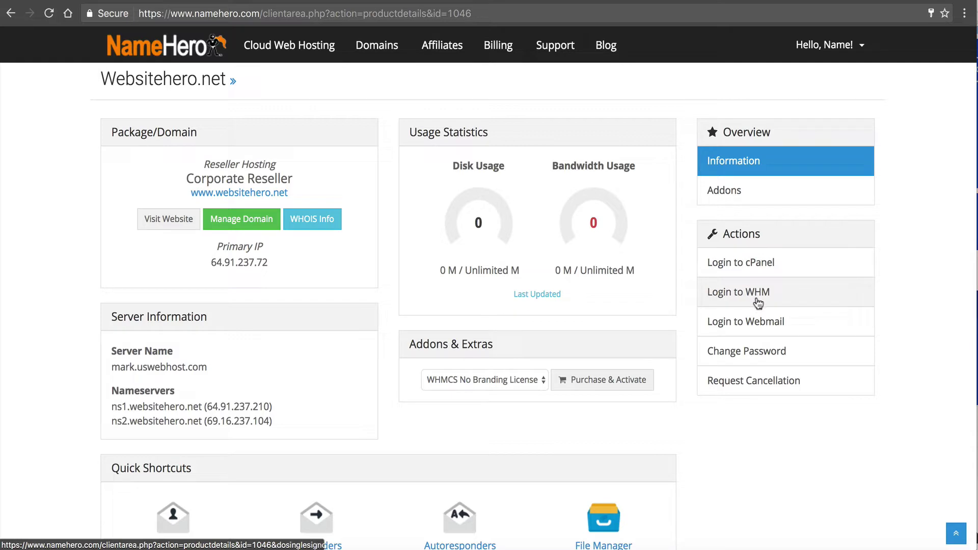
pyautogui.click(755, 290)
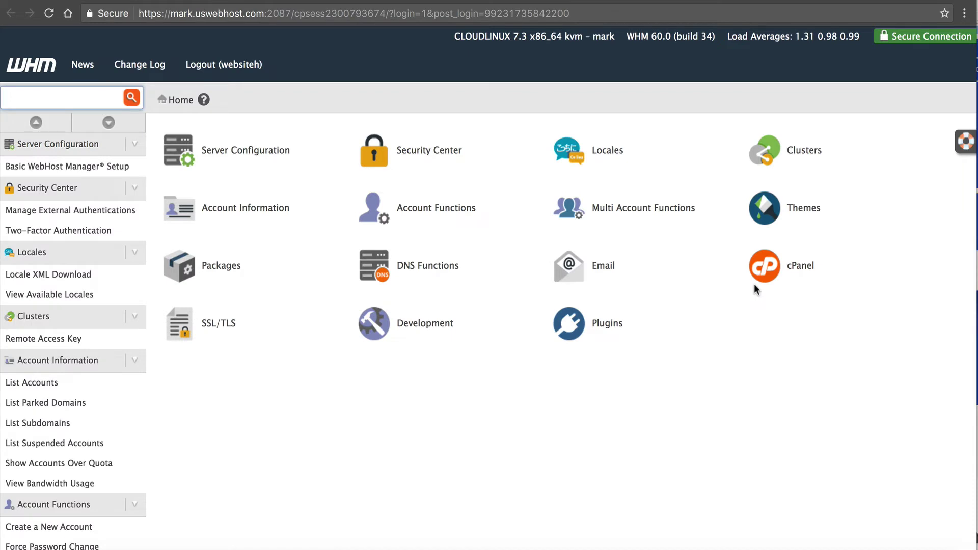
pyautogui.write('crea')
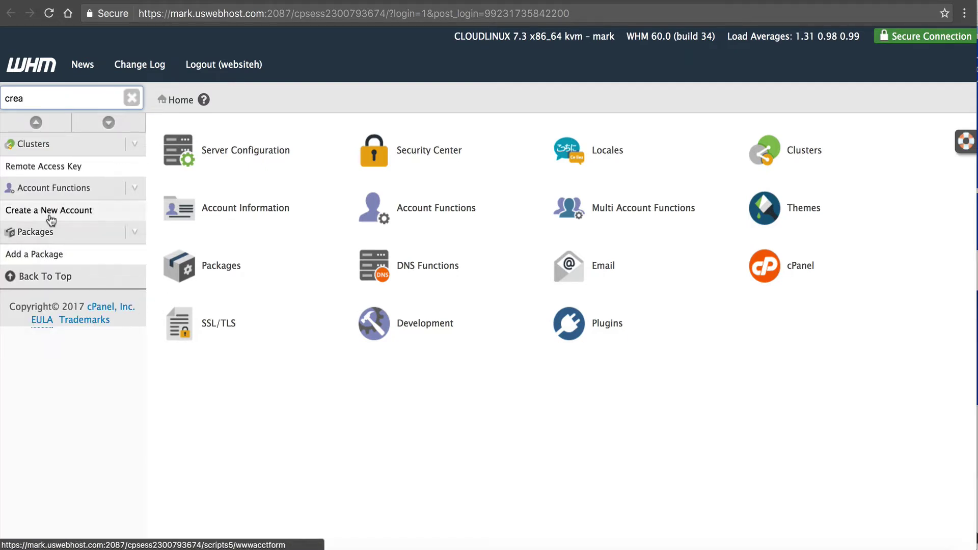
pyautogui.click(51, 219)
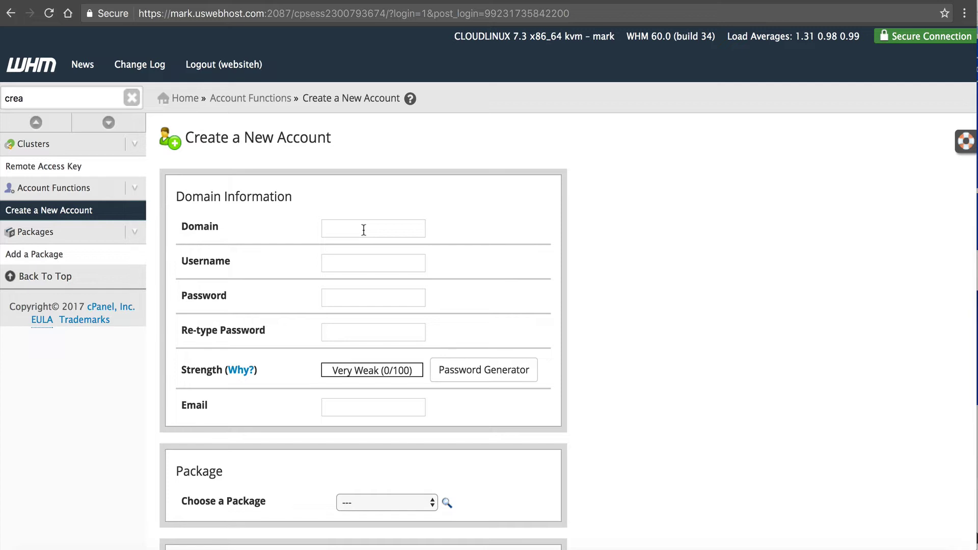
pyautogui.click(364, 230)
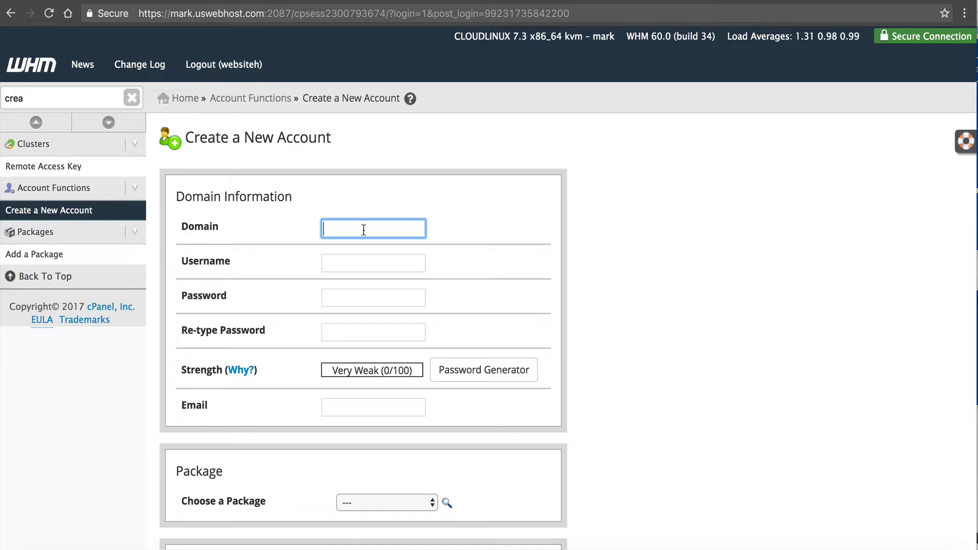
# - List WHM accounts to confirm websitehero.net exists, then return to the NameHero overview
pyautogui.moveTo(78, 100); pyautogui.dragTo(3, 104)
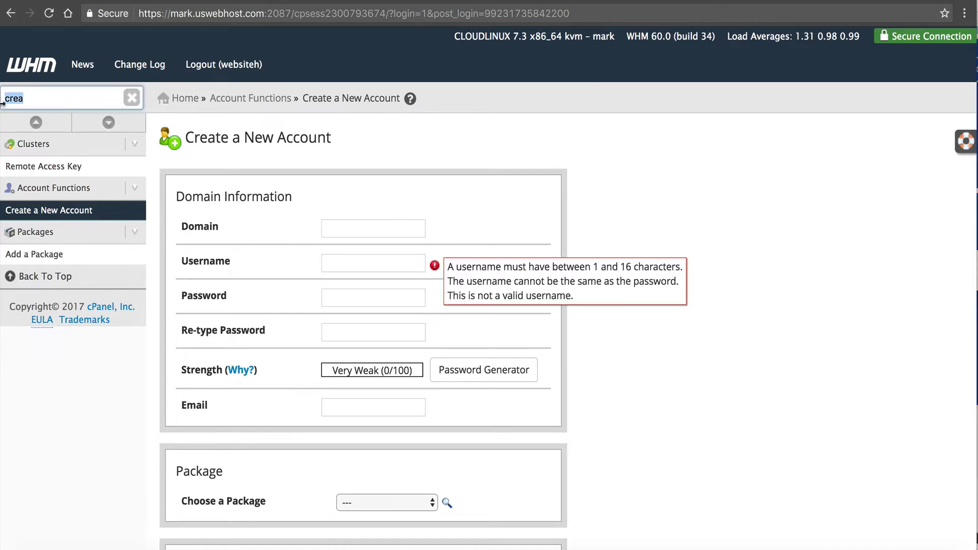
pyautogui.write('list')
pyautogui.click(23, 166)
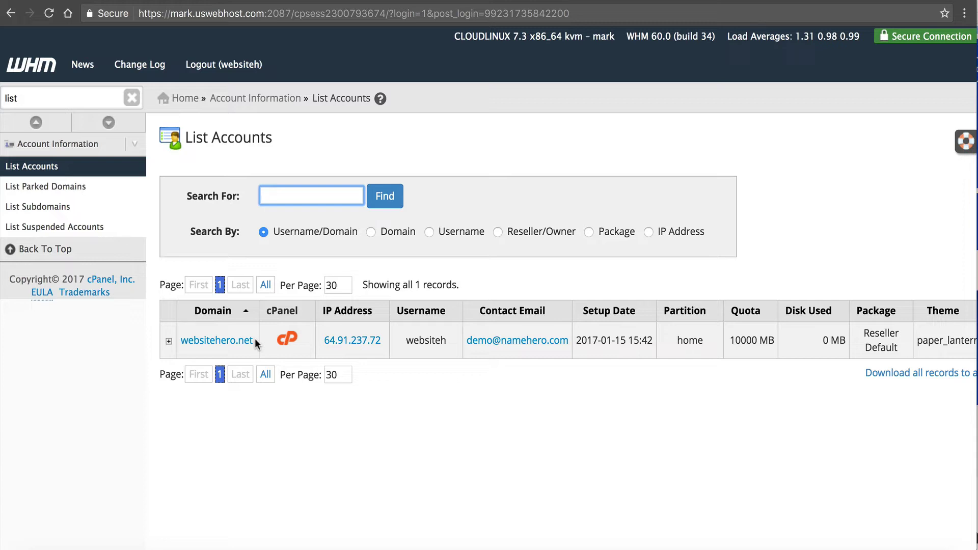
pyautogui.click(349, 0)
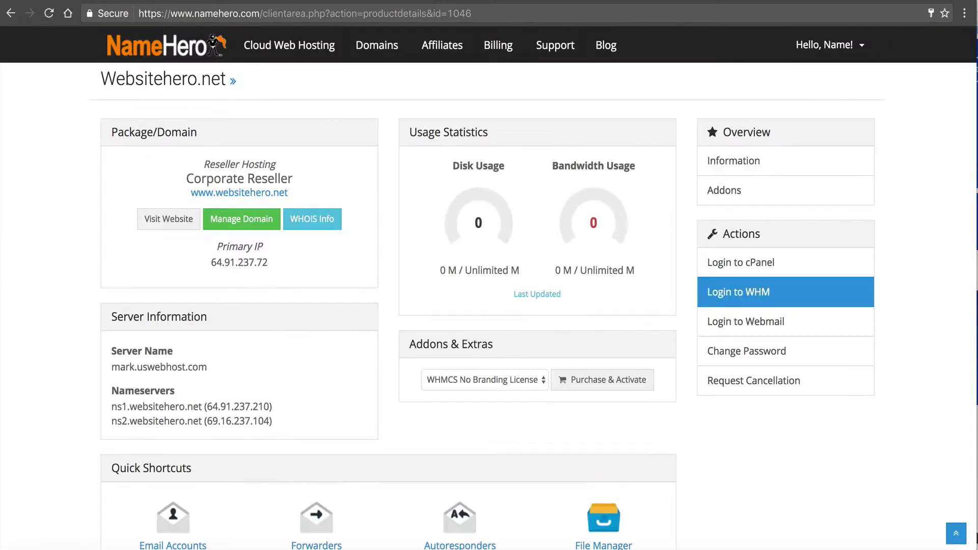
# - Log in to cPanel for websitehero.net, dismiss the intro, and open Softaculous's WordPress installer
pyautogui.click(786, 263)
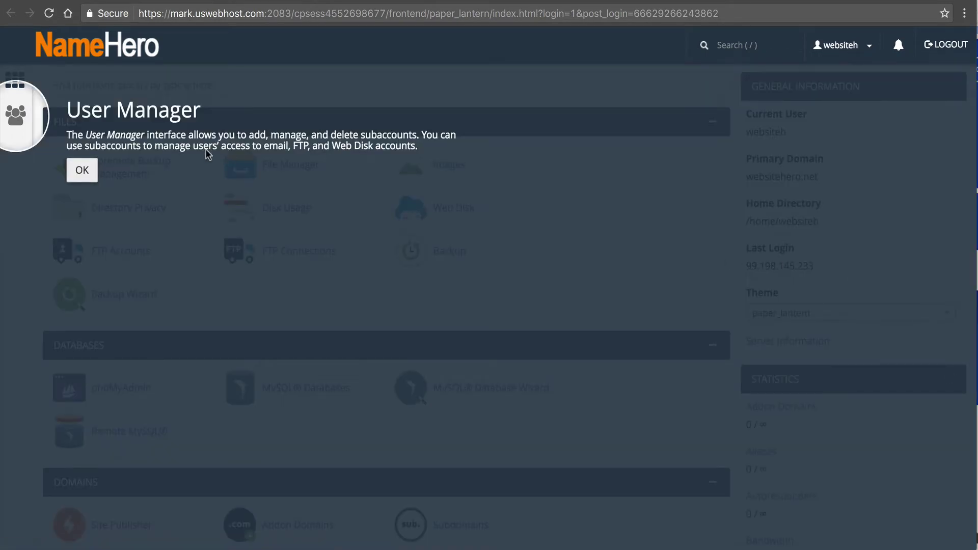
pyautogui.click(82, 170)
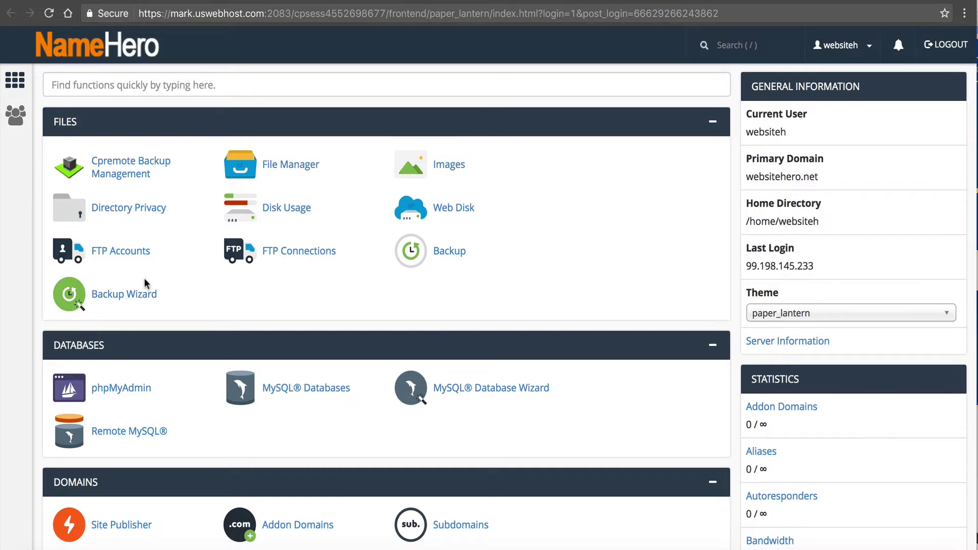
pyautogui.scroll(-20, 145, 283)
pyautogui.scroll(-5, 145, 284)
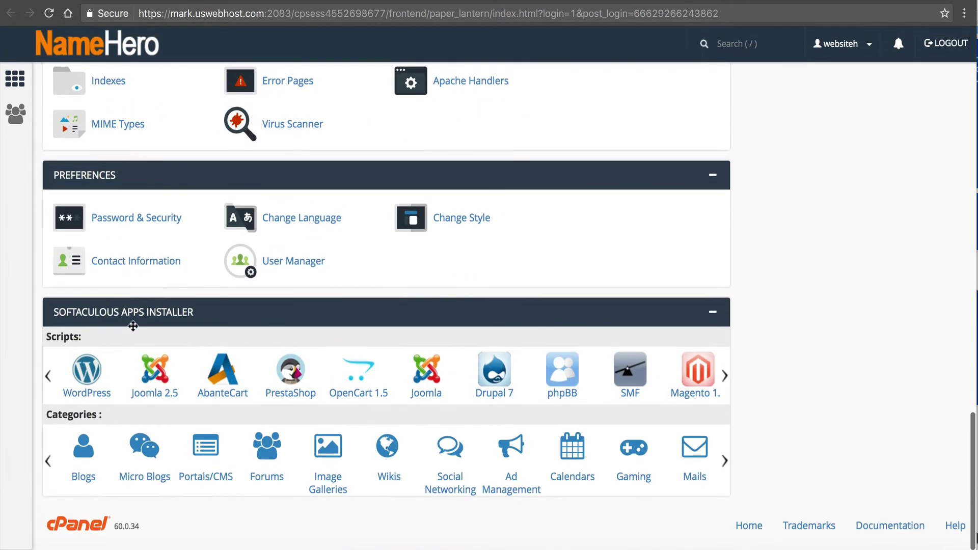
pyautogui.click(100, 401)
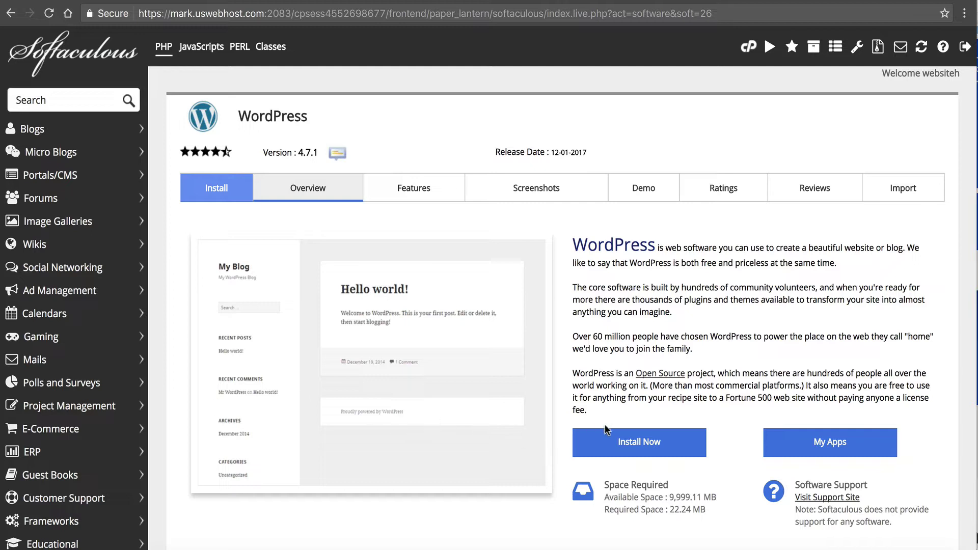
pyautogui.click(608, 444)
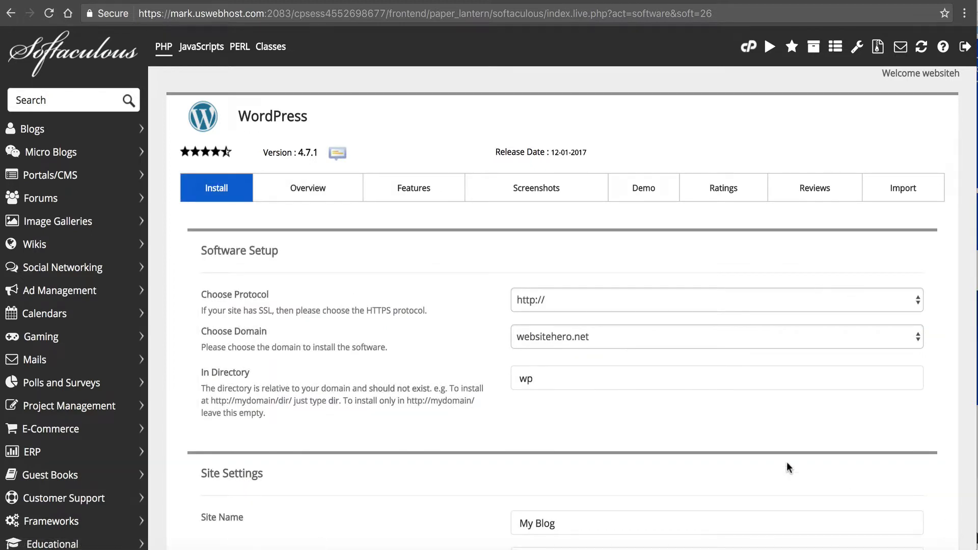
pyautogui.click(555, 288)
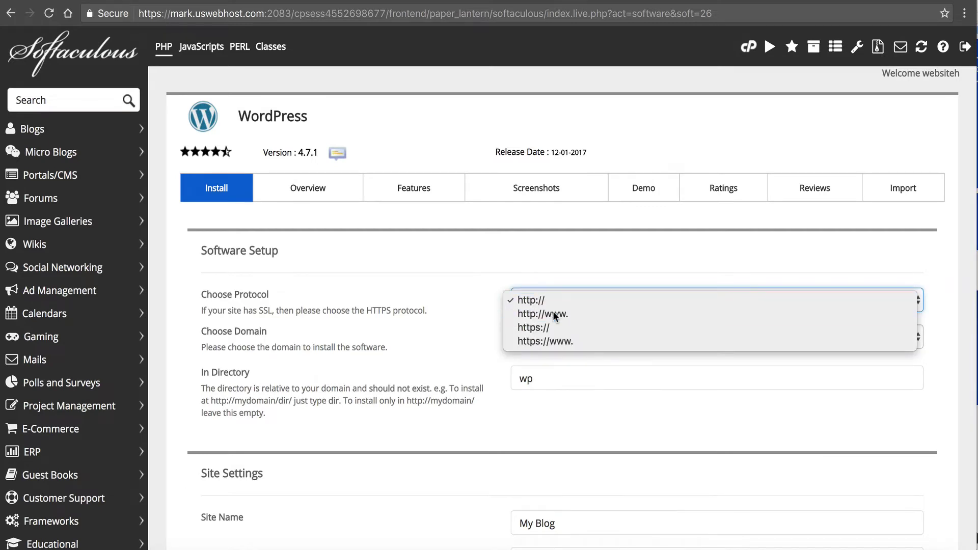
pyautogui.click(554, 315)
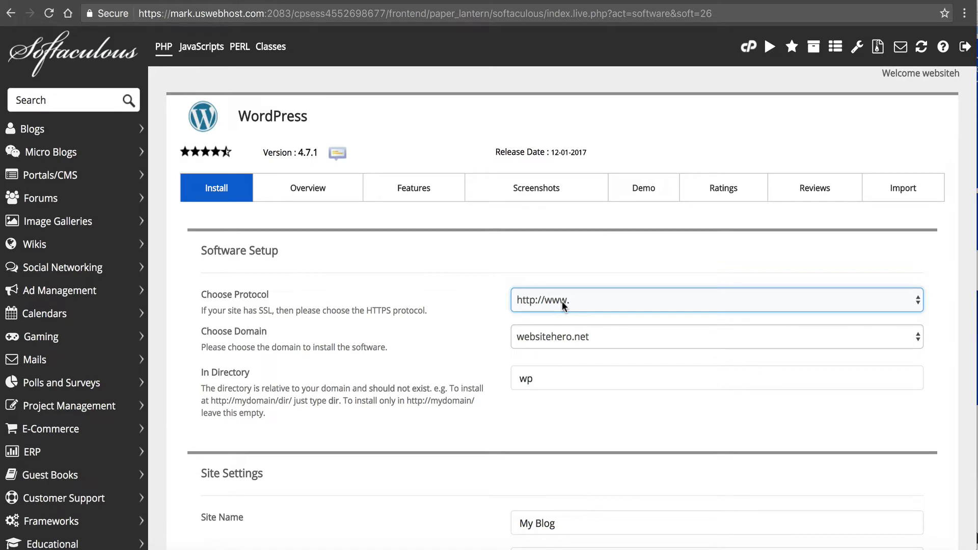
pyautogui.click(563, 304)
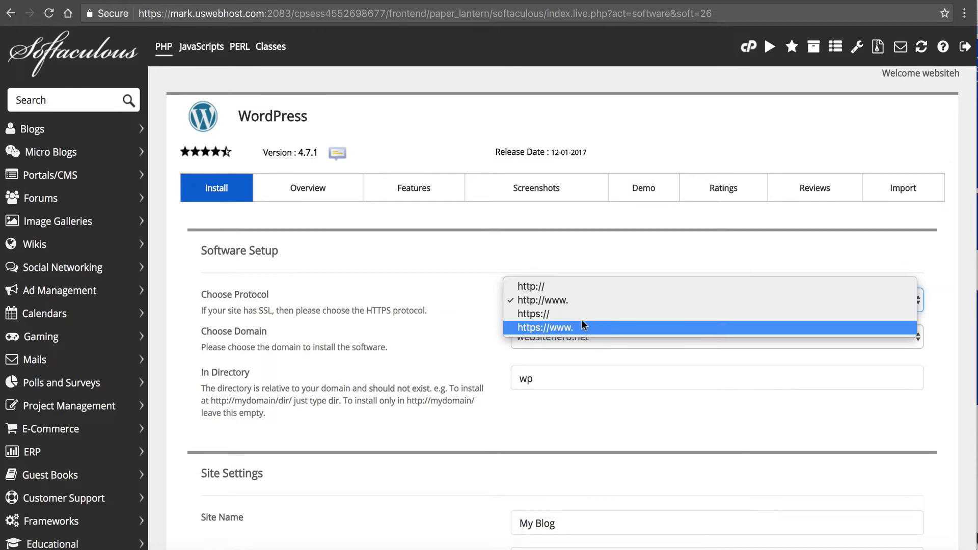
pyautogui.click(462, 289)
pyautogui.click(479, 322)
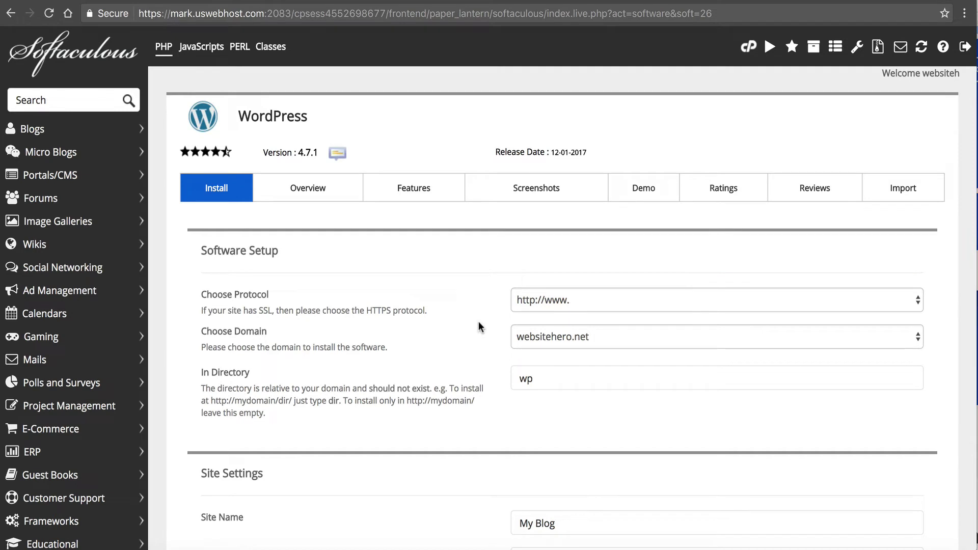
pyautogui.click(548, 383)
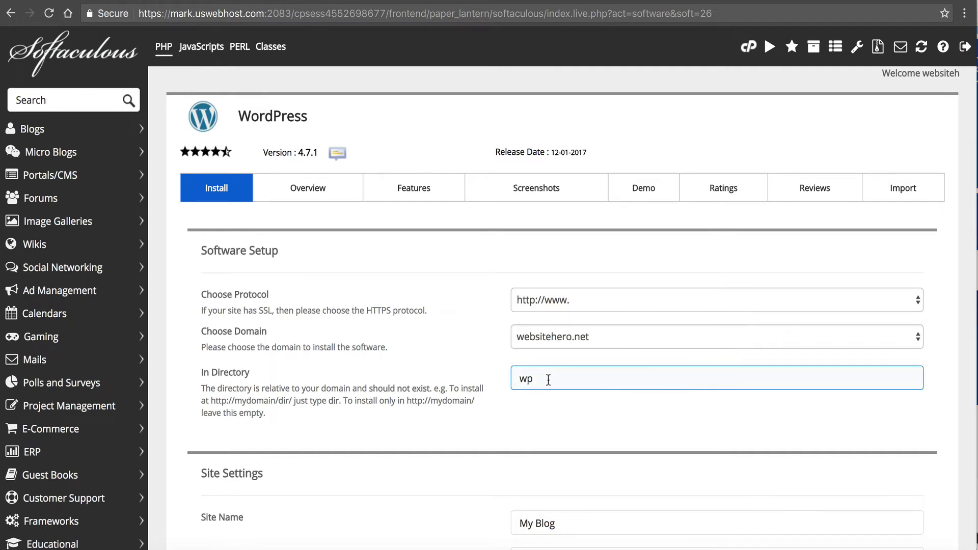
pyautogui.hotkey('ctrl', 'a')
pyautogui.press('BackSpace')
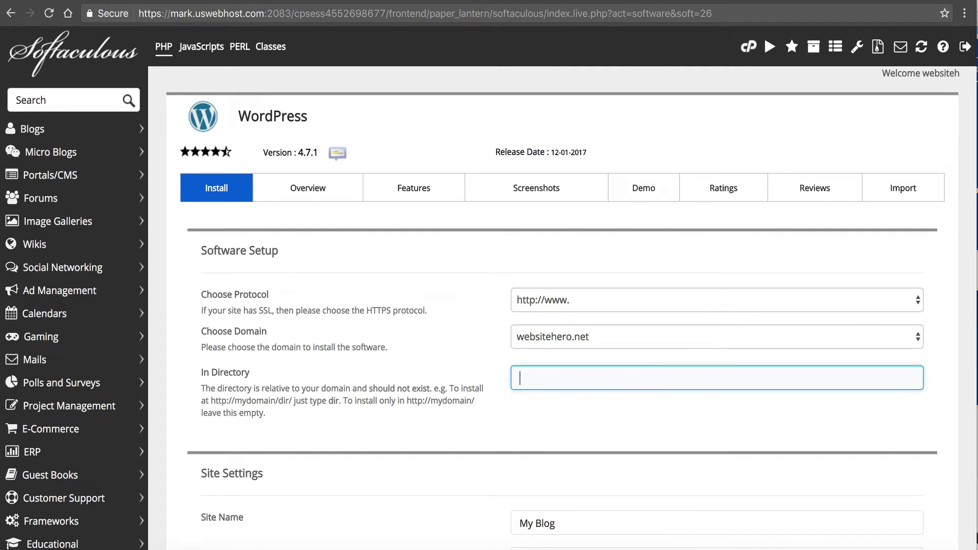
pyautogui.click(484, 351)
pyautogui.scroll(-3, 483, 351)
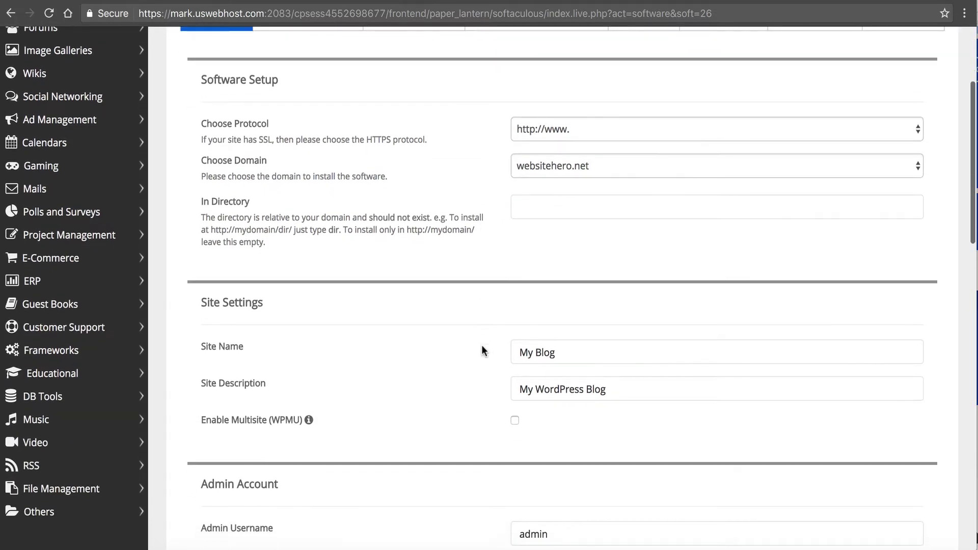
# - Change the site name from My Blog to 'Website Hero'
pyautogui.tripleClick(521, 351)
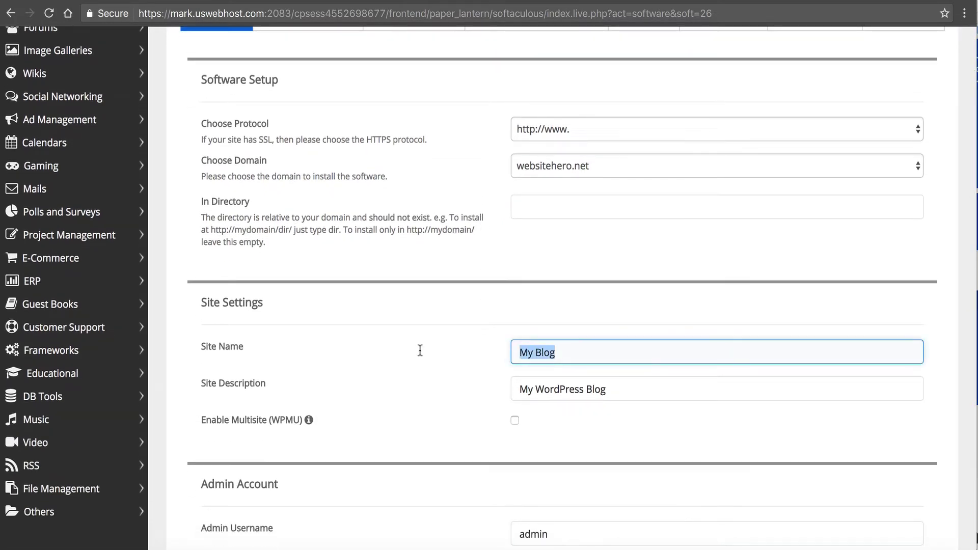
pyautogui.write('Website Hero')
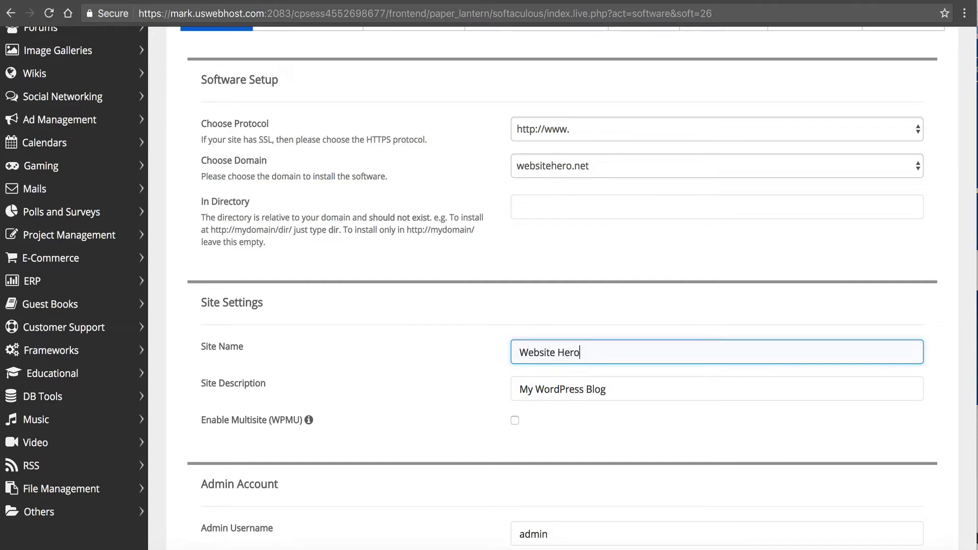
pyautogui.press('Tab')
pyautogui.scroll(-5, 591, 362)
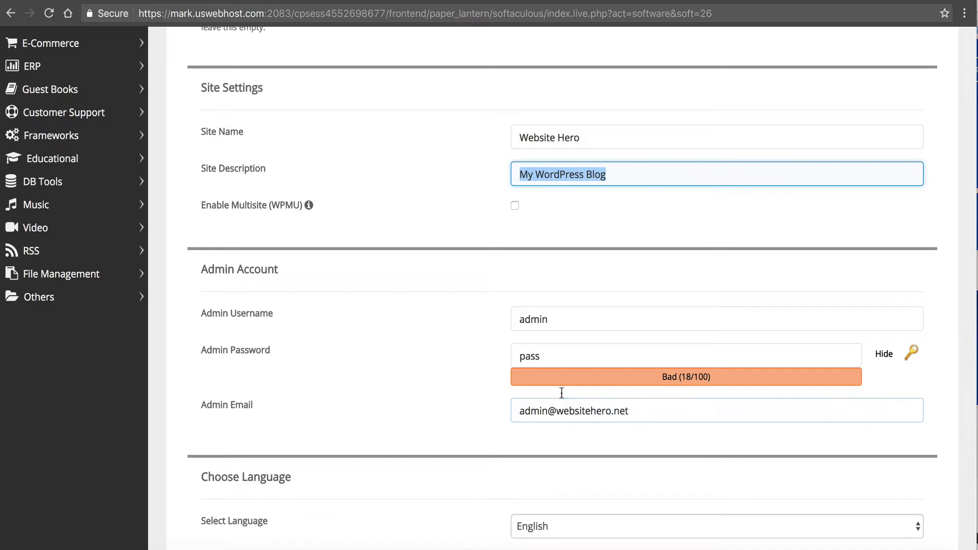
# - Set the admin username to wh123 and generate a strong random password
pyautogui.moveTo(554, 324); pyautogui.dragTo(419, 285)
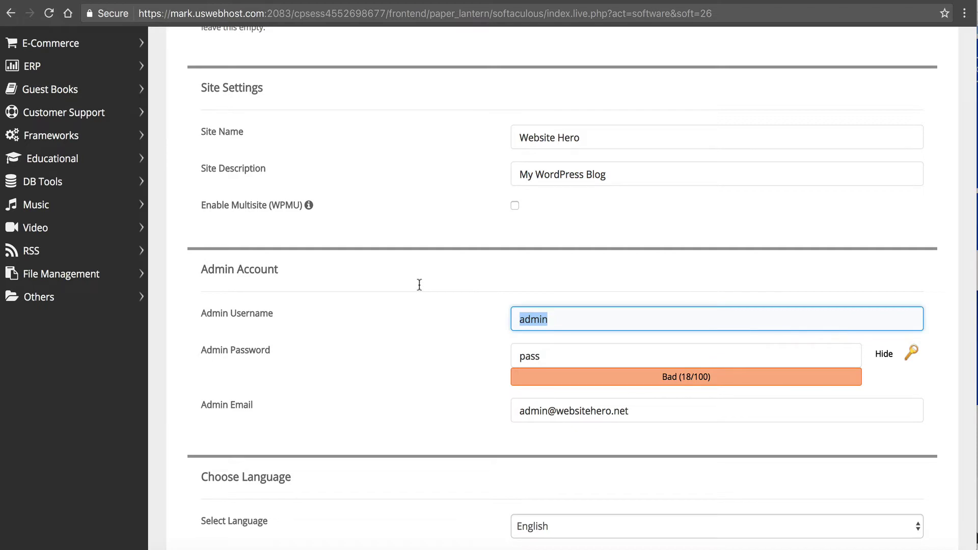
pyautogui.write('wh123')
pyautogui.click(905, 359)
pyautogui.click(685, 347)
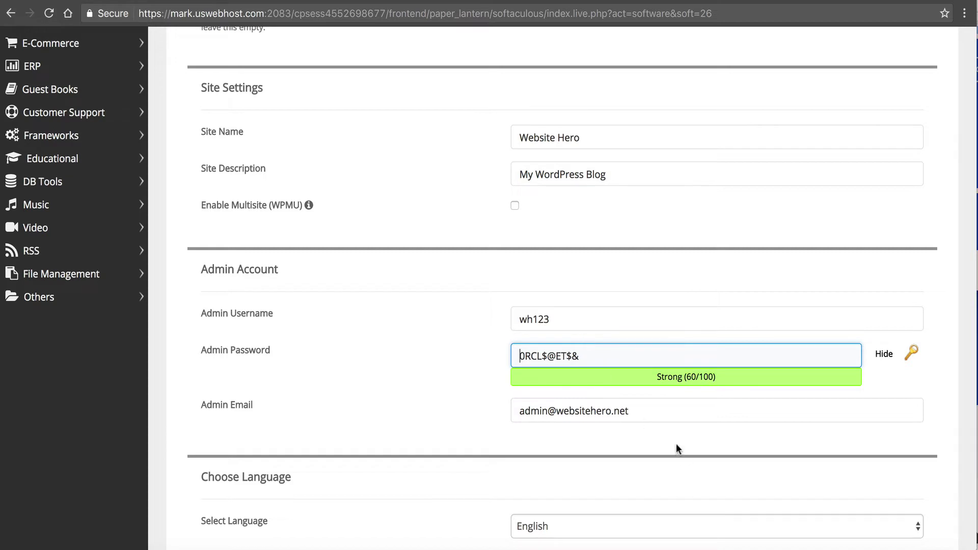
# - Replace the default admin e-mail with the owner's own e-mail address
pyautogui.moveTo(632, 411); pyautogui.dragTo(364, 414)
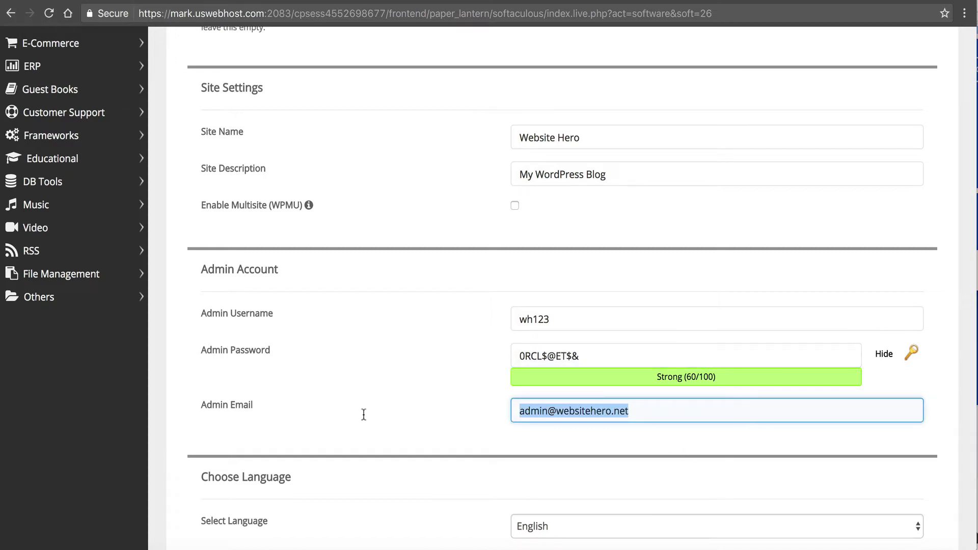
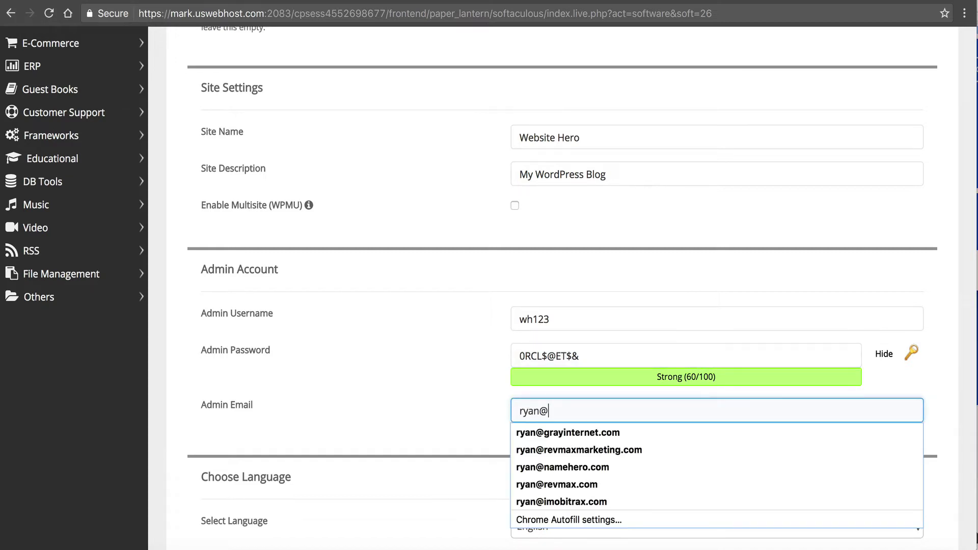
pyautogui.click(316, 394)
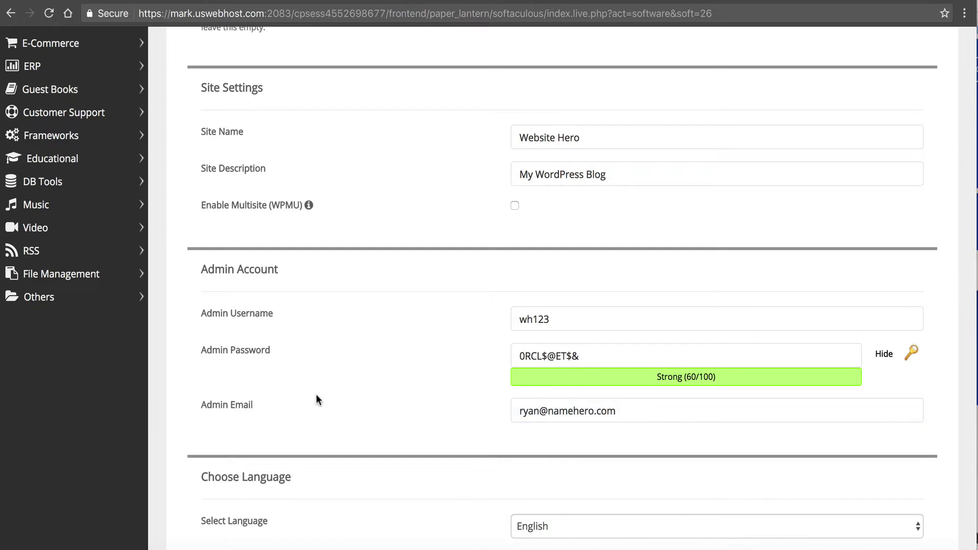
pyautogui.scroll(-5, 316, 394)
pyautogui.scroll(-4, 317, 397)
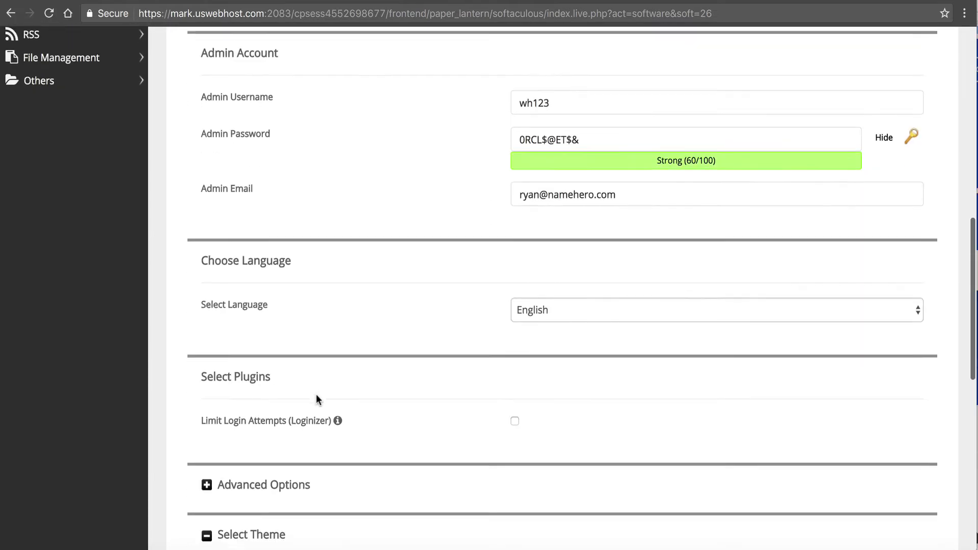
pyautogui.click(574, 230)
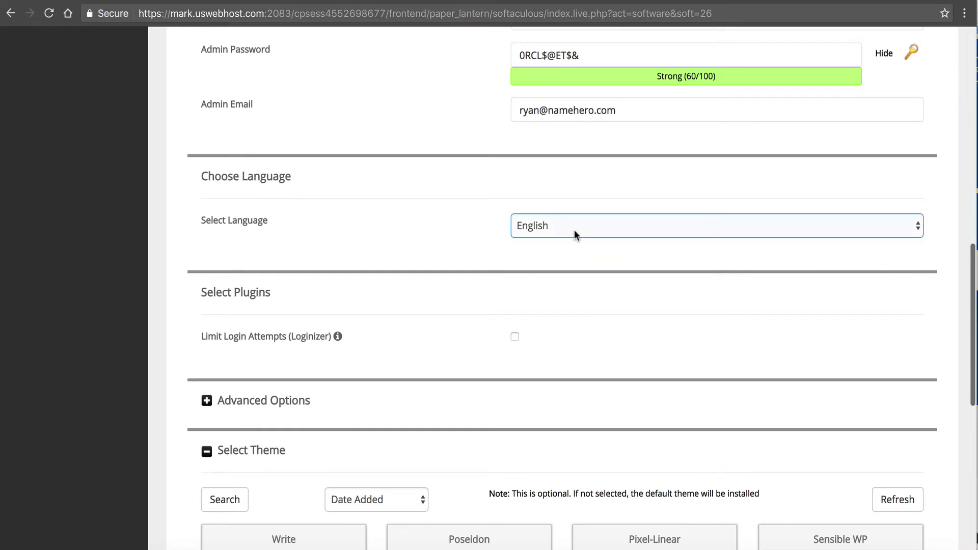
pyautogui.scroll(-2, 574, 230)
pyautogui.scroll(-1, 574, 230)
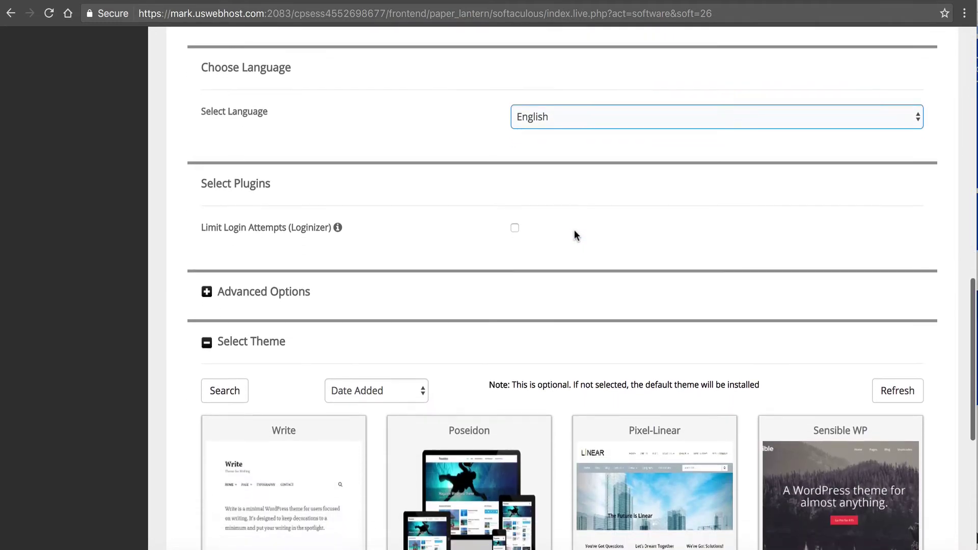
pyautogui.click(573, 230)
pyautogui.scroll(-1, 510, 221)
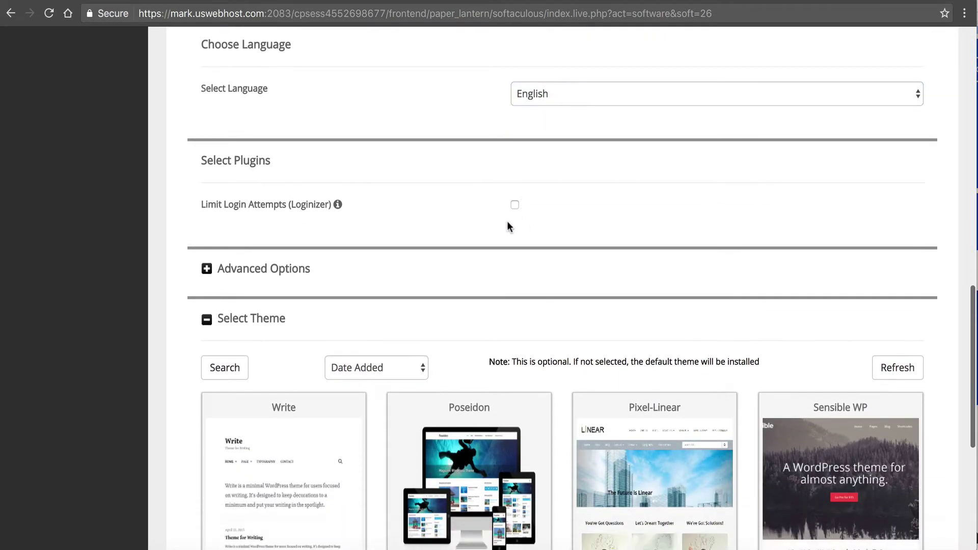
pyautogui.scroll(-2, 331, 271)
pyautogui.click(330, 268)
pyautogui.scroll(-2, 329, 265)
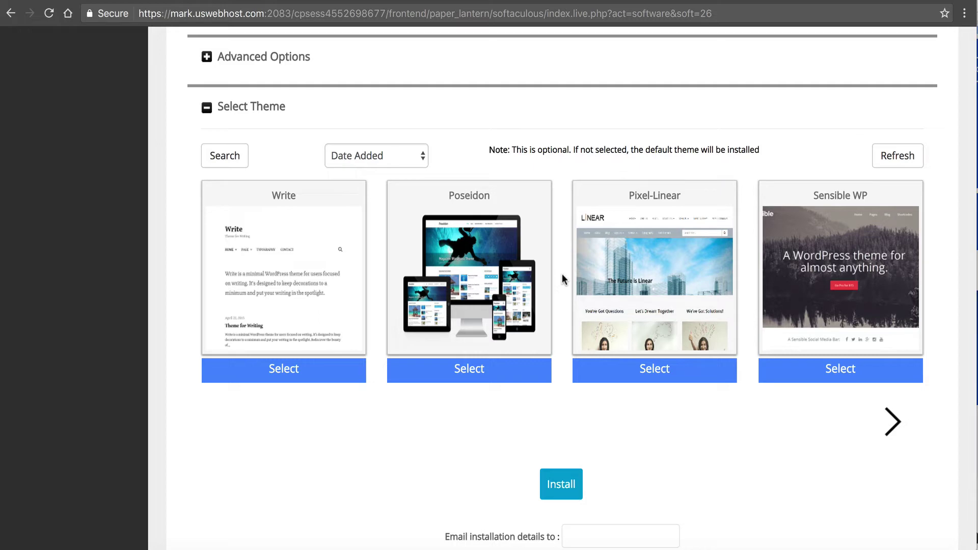
pyautogui.click(236, 158)
pyautogui.write('business')
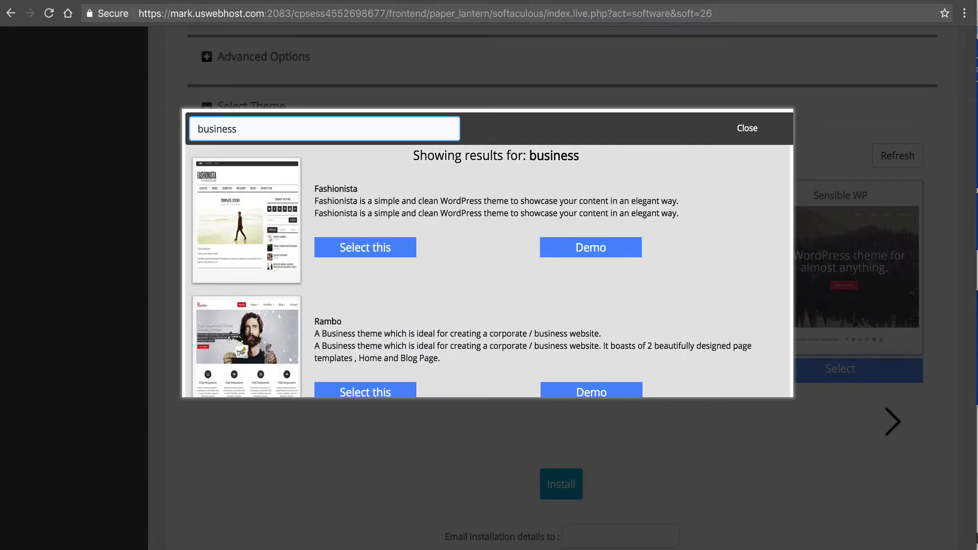
pyautogui.scroll(-10, 345, 198)
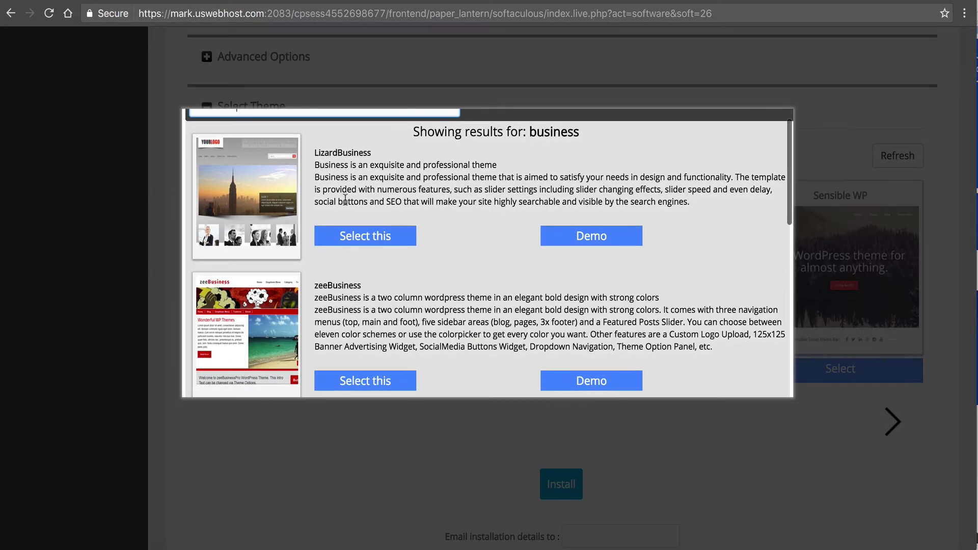
pyautogui.scroll(-3, 345, 199)
pyautogui.scroll(-5, 345, 199)
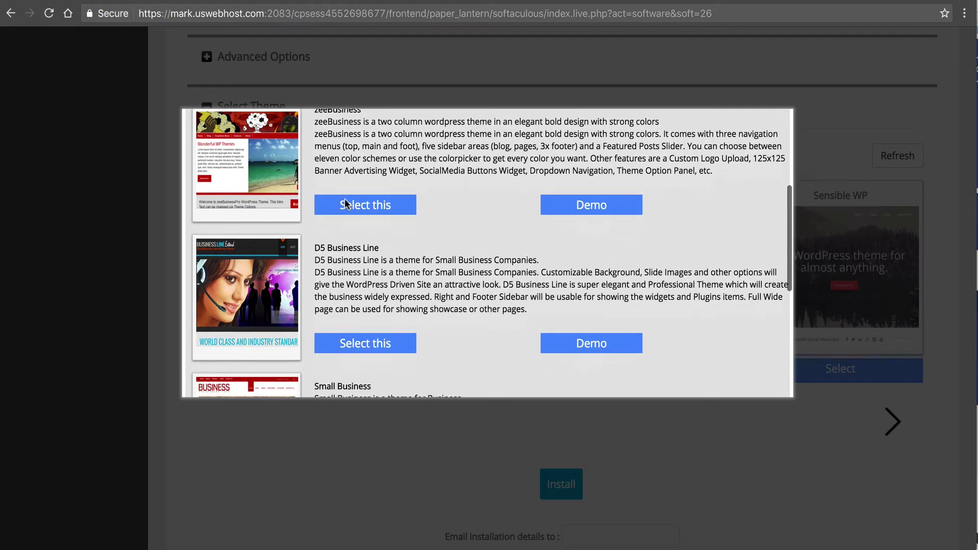
pyautogui.scroll(-5, 345, 206)
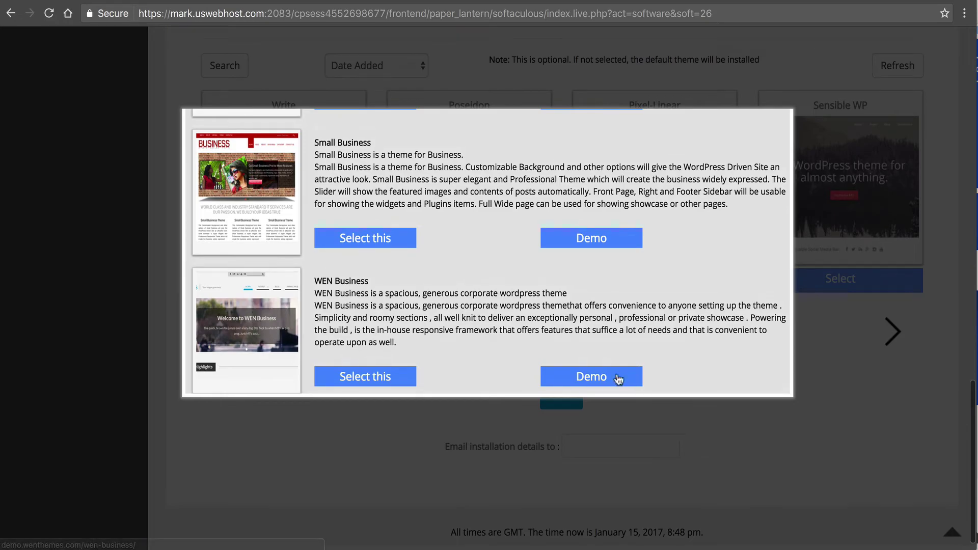
pyautogui.click(616, 377)
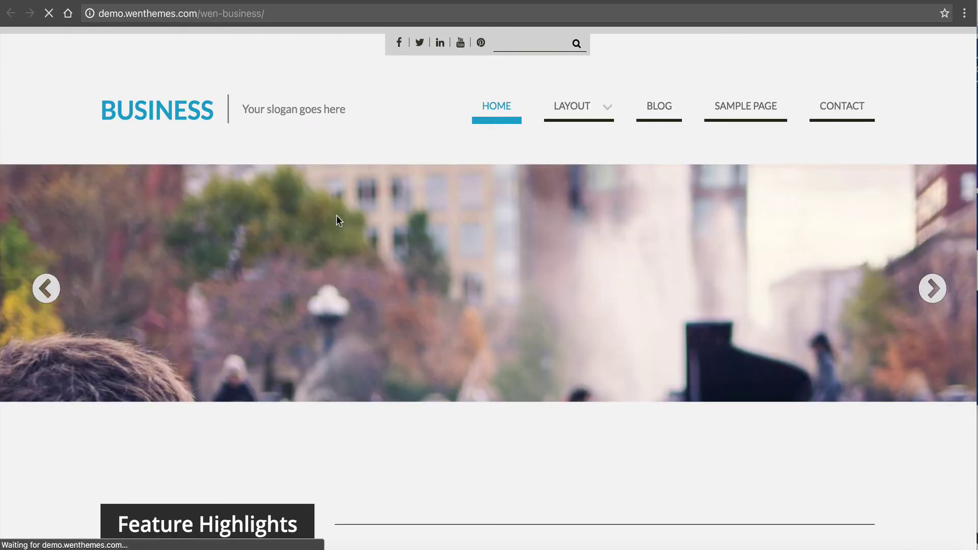
pyautogui.scroll(-15, 339, 204)
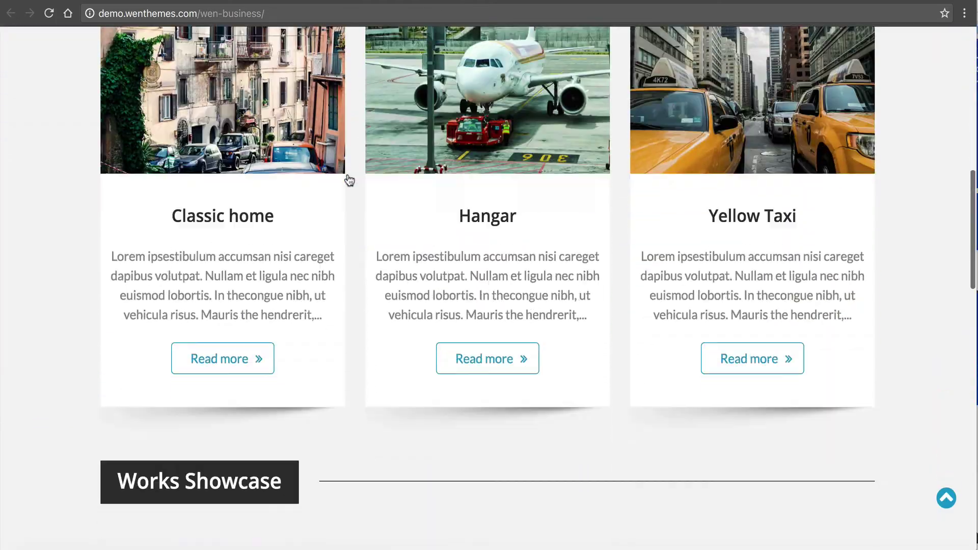
pyautogui.scroll(-15, 349, 180)
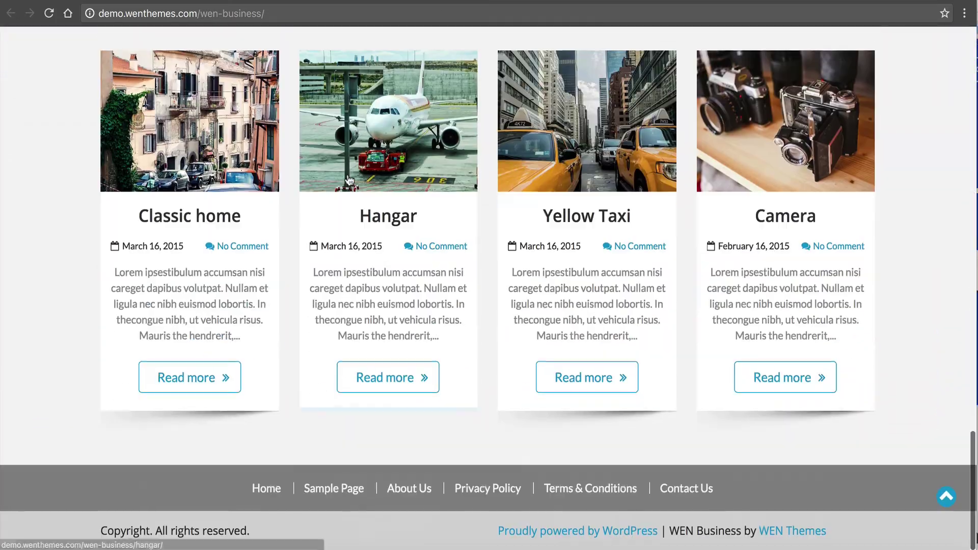
pyautogui.scroll(3, 349, 180)
pyautogui.scroll(20, 349, 180)
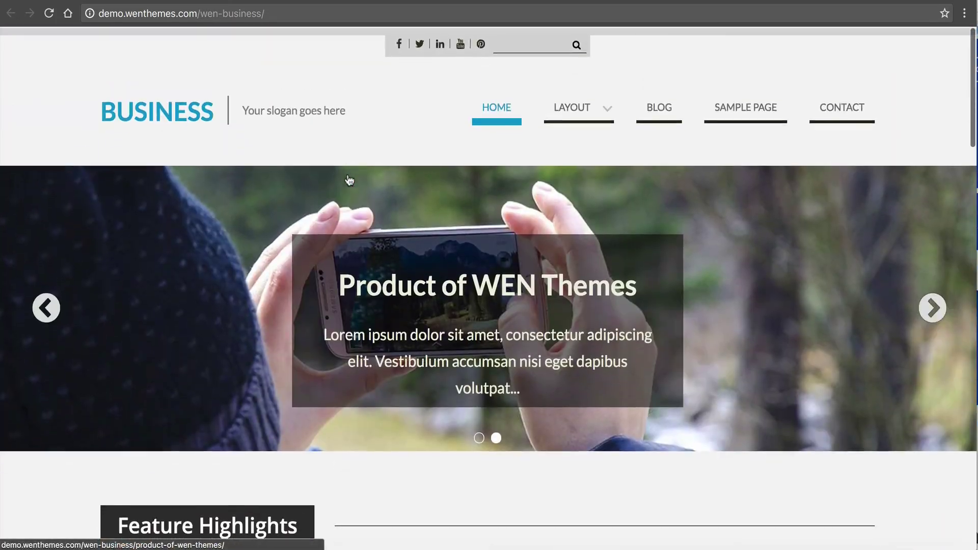
pyautogui.click(474, 0)
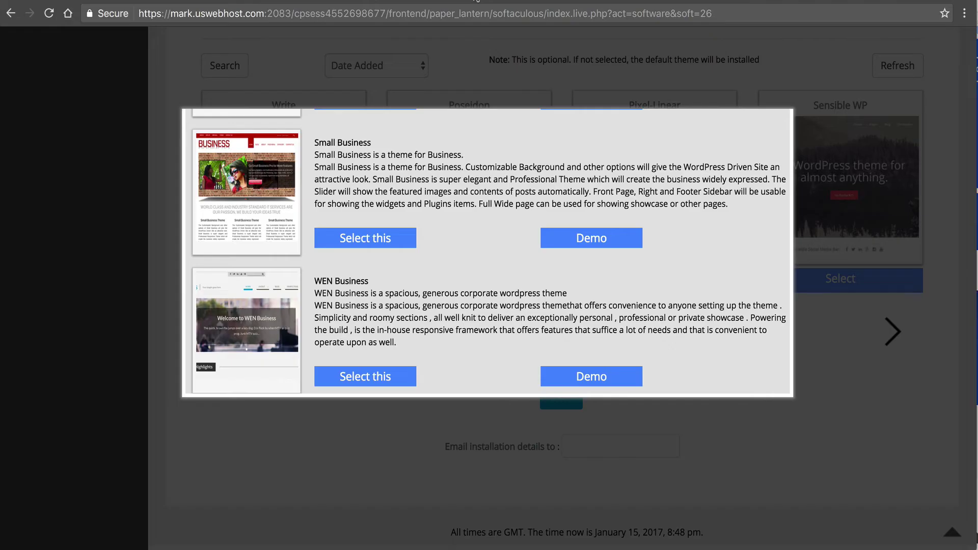
pyautogui.click(227, 478)
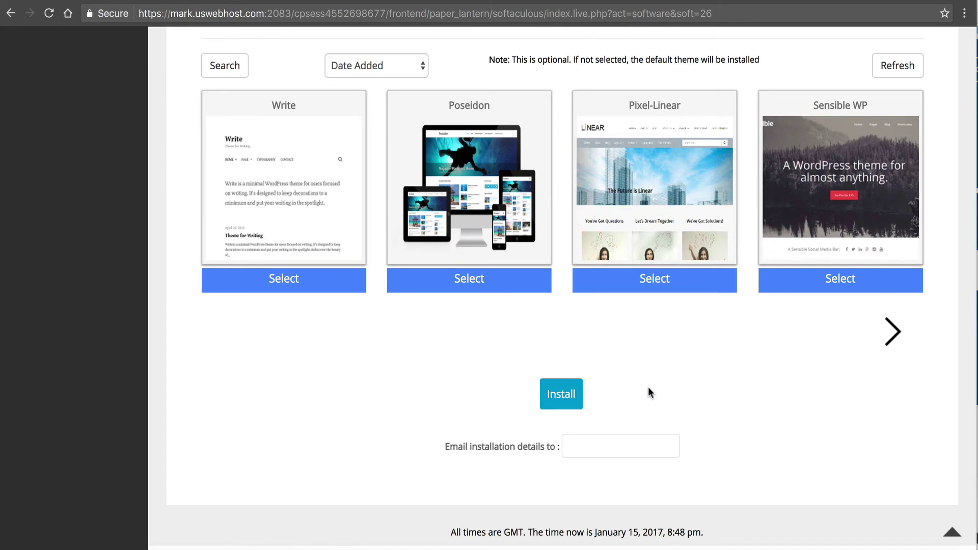
pyautogui.click(563, 390)
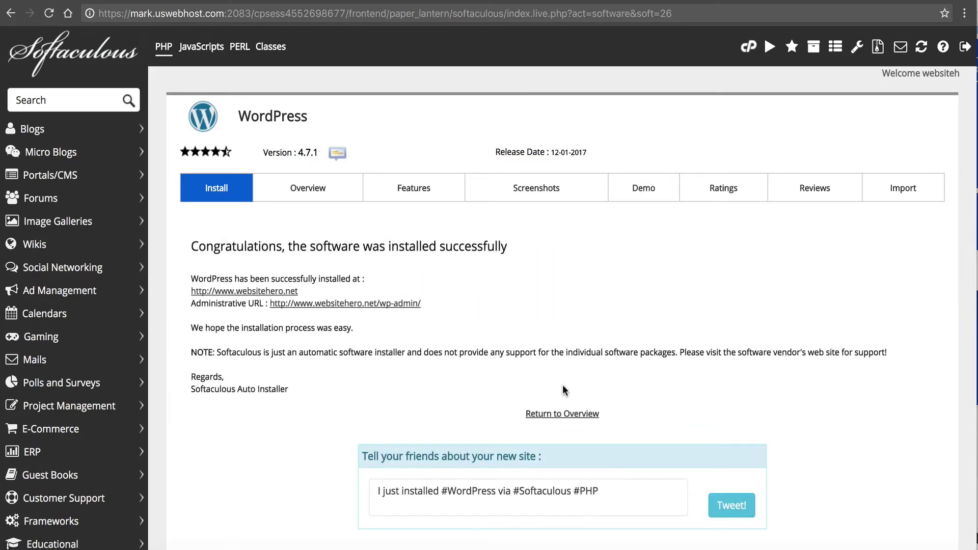
pyautogui.click(286, 291)
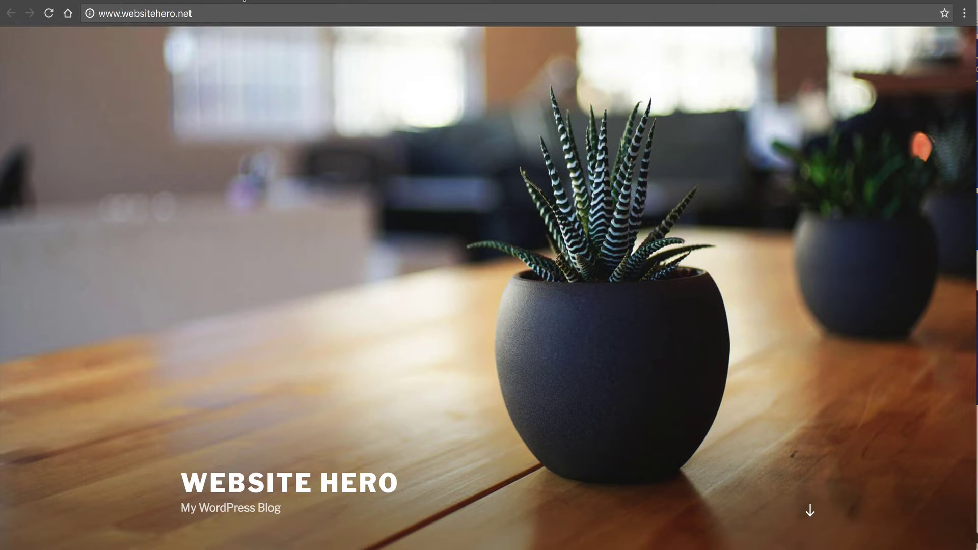
# - Open the new site's wp-admin dashboard from the success page, then scroll through the front page
pyautogui.click(314, 11)
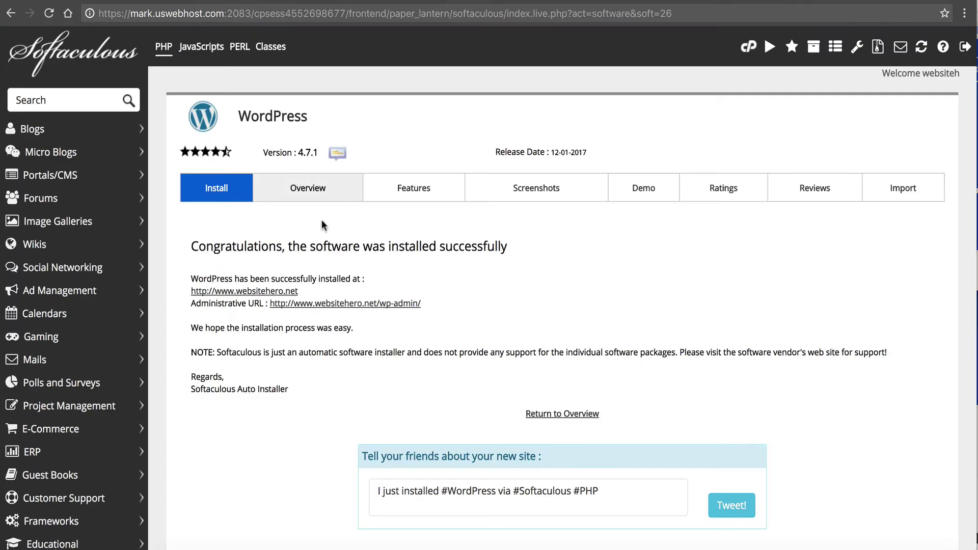
pyautogui.click(304, 305)
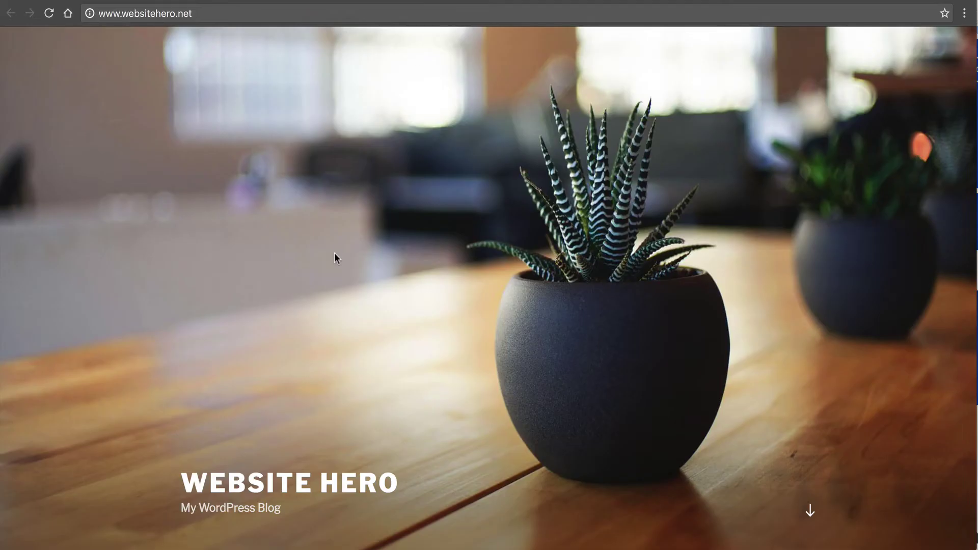
pyautogui.scroll(-8, 334, 252)
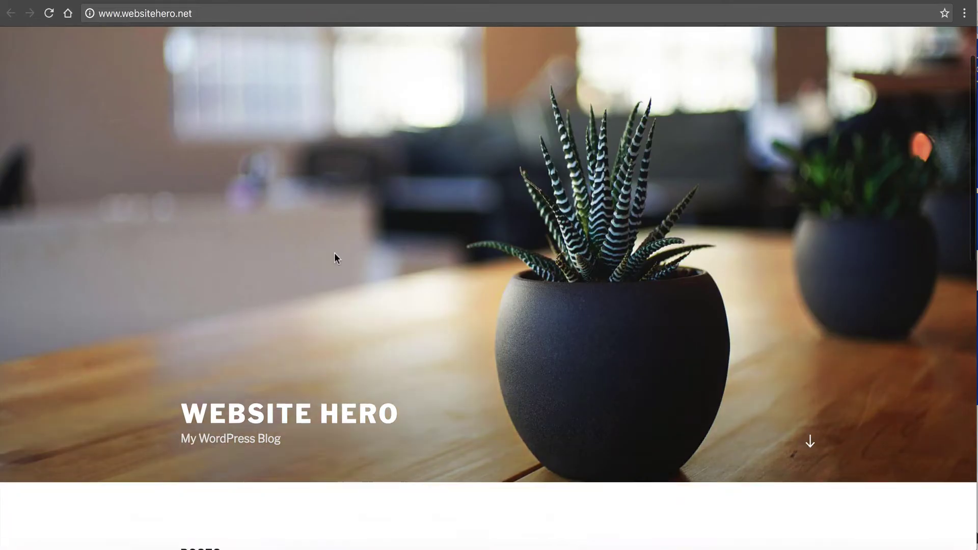
pyautogui.scroll(-7, 334, 253)
pyautogui.scroll(13, 335, 253)
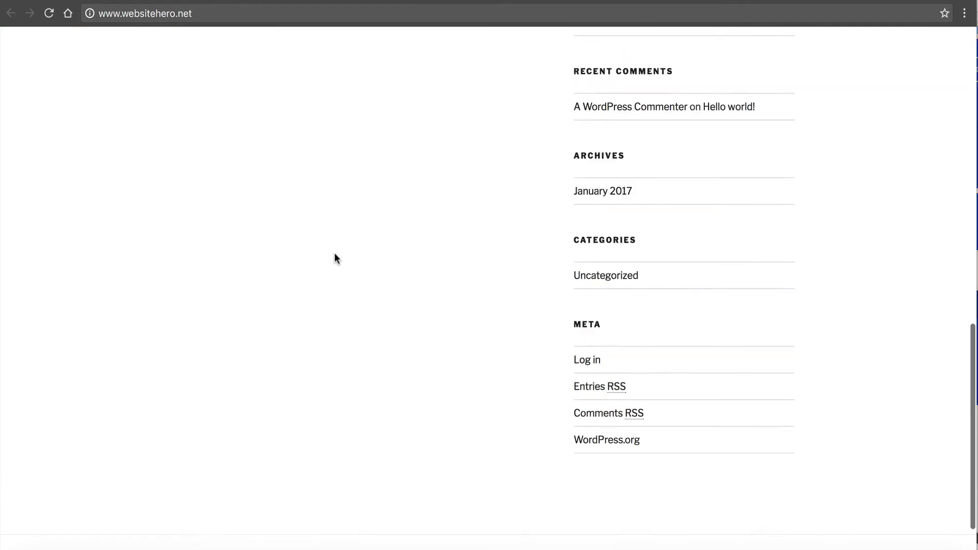
pyautogui.scroll(3, 334, 253)
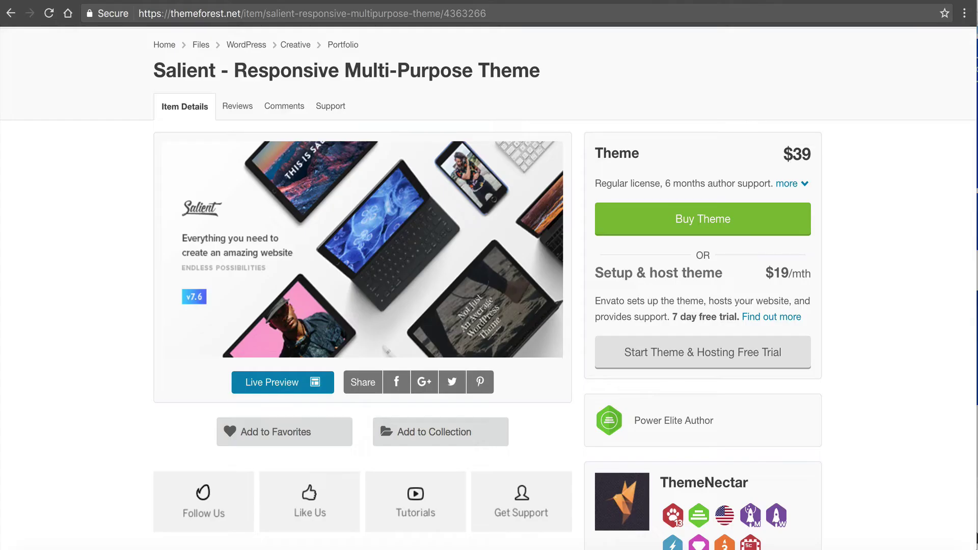
# - Review the Salient theme's ThemeForest listing and its $39 price
pyautogui.scroll(2, 393, 153)
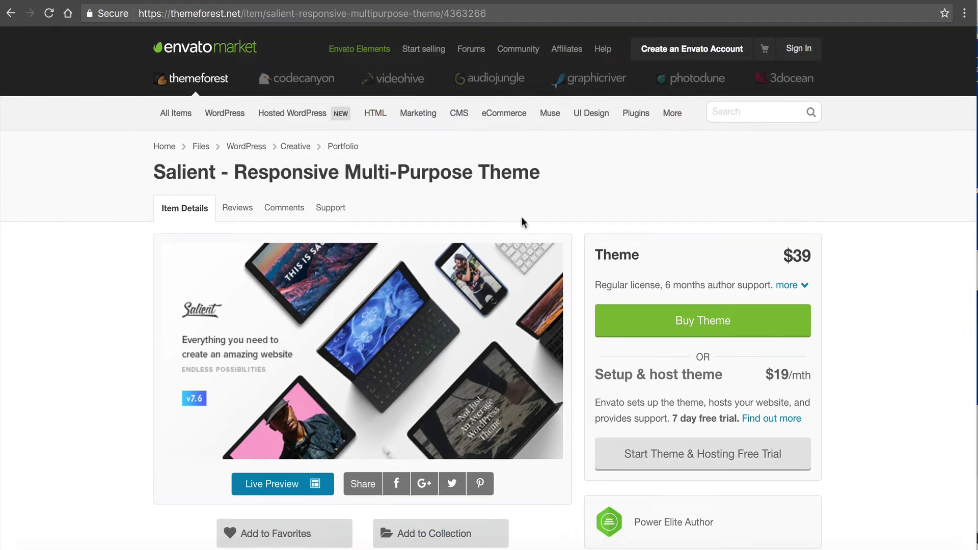
pyautogui.moveTo(803, 257)
pyautogui.mouseDown()
pyautogui.moveTo(794, 257)
pyautogui.moveTo(812, 257)
pyautogui.mouseUp()
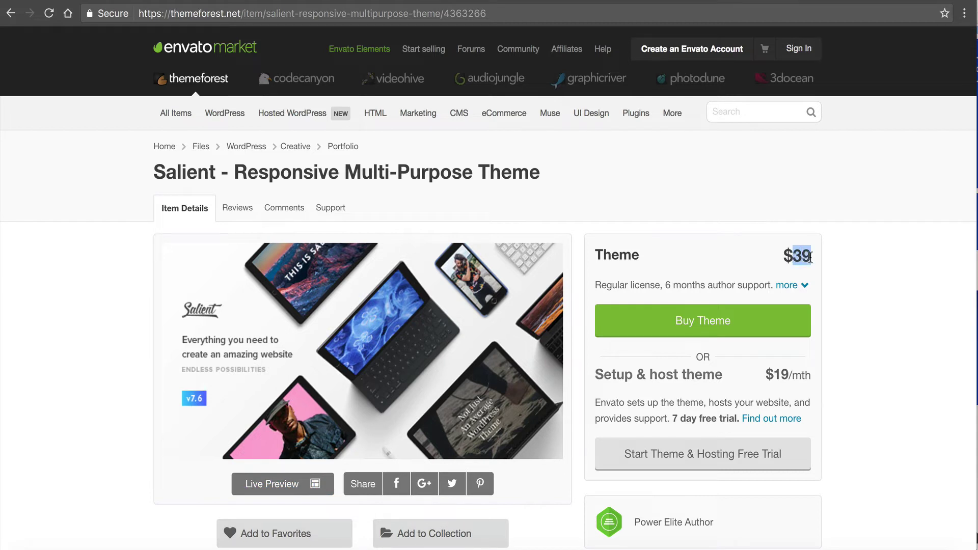
pyautogui.click(811, 257)
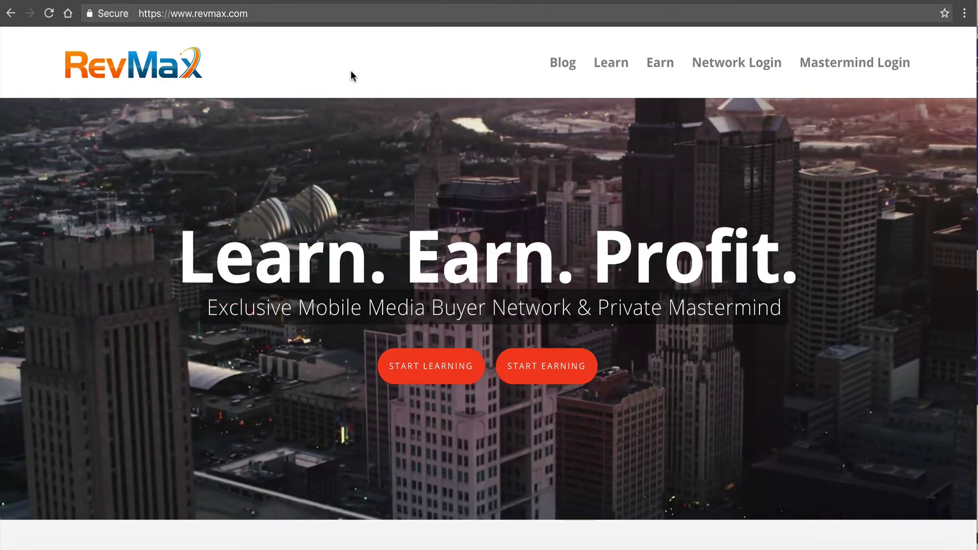
pyautogui.scroll(-10, 351, 71)
pyautogui.scroll(-15, 351, 72)
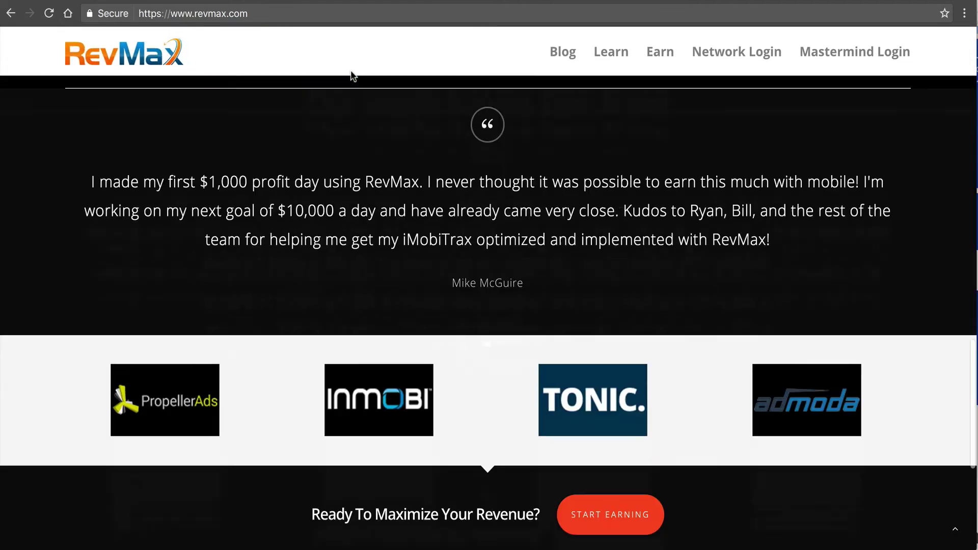
pyautogui.scroll(20, 350, 72)
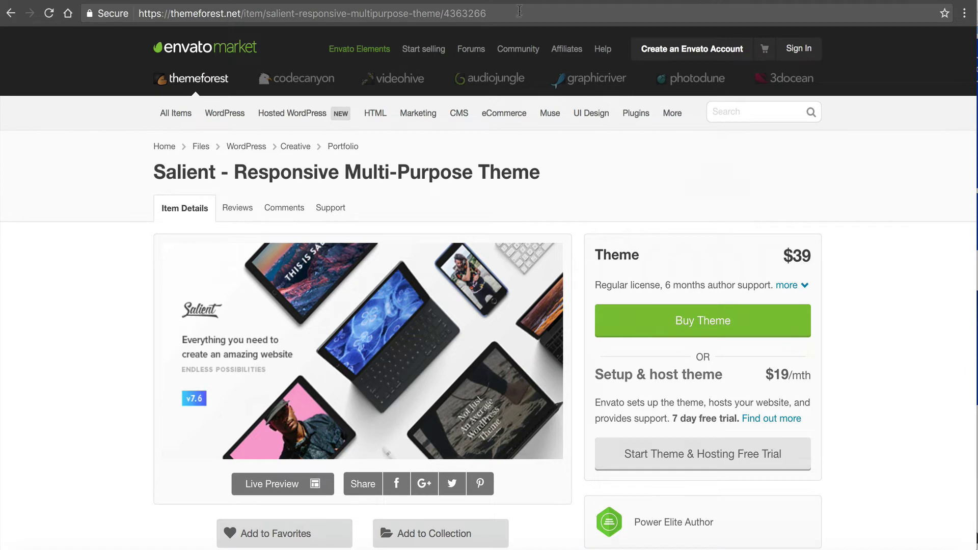
pyautogui.click(279, 487)
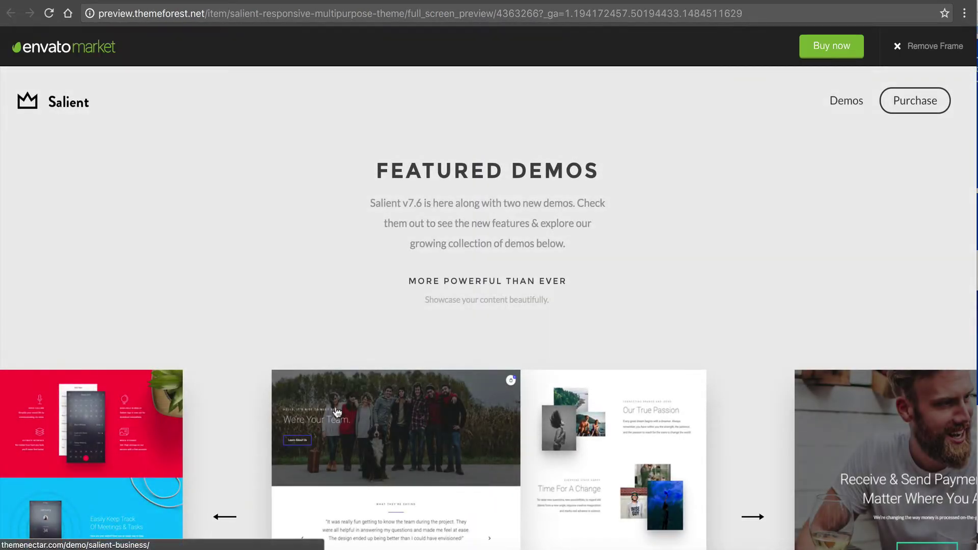
pyautogui.scroll(-10, 372, 342)
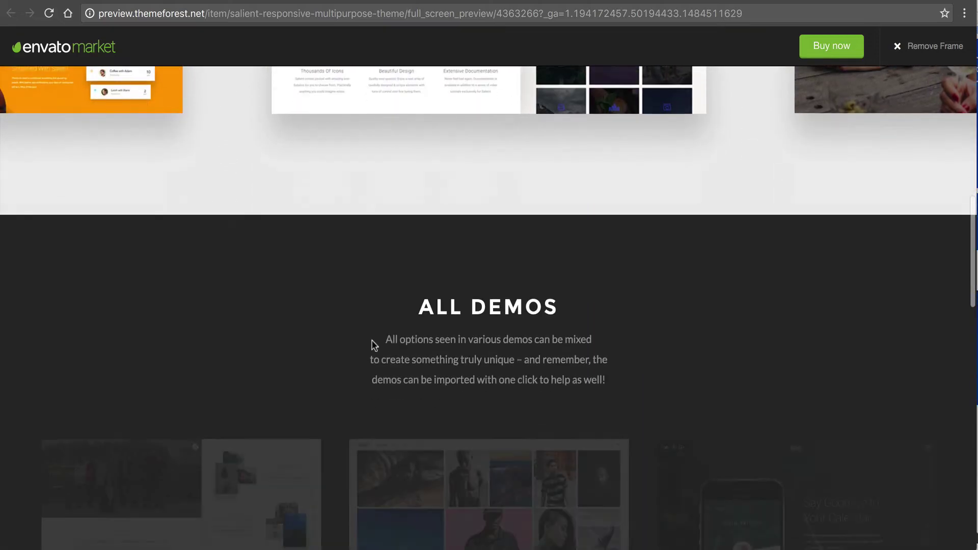
pyautogui.scroll(-10, 373, 346)
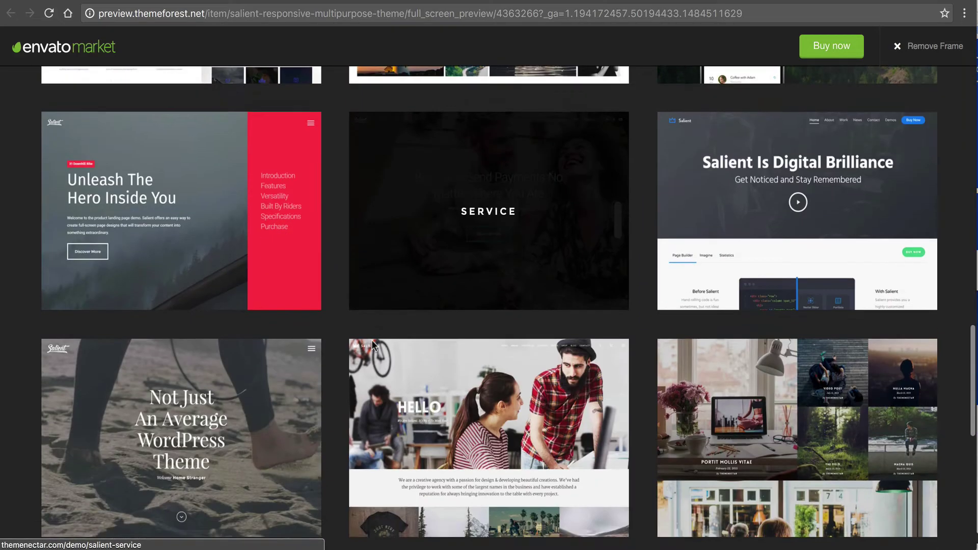
pyautogui.scroll(-9, 373, 345)
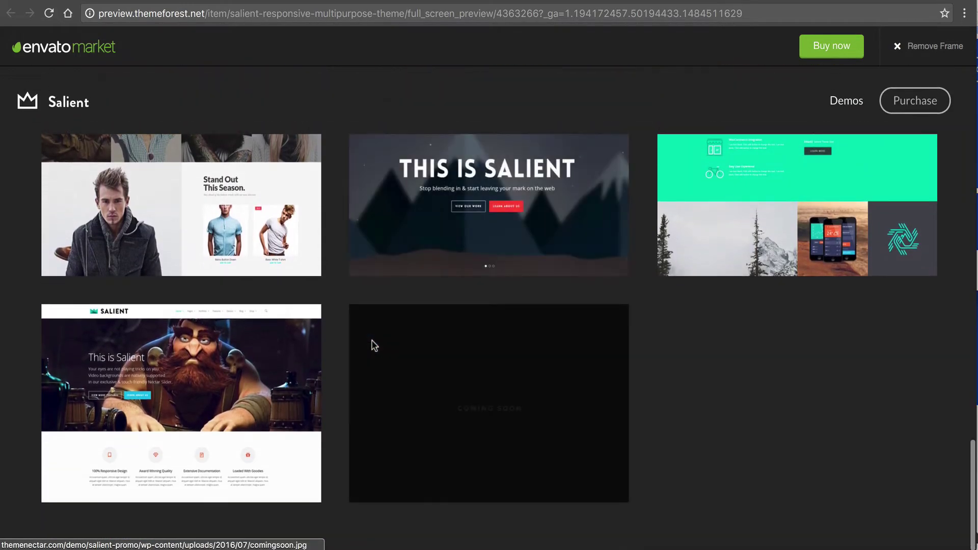
pyautogui.scroll(8, 374, 345)
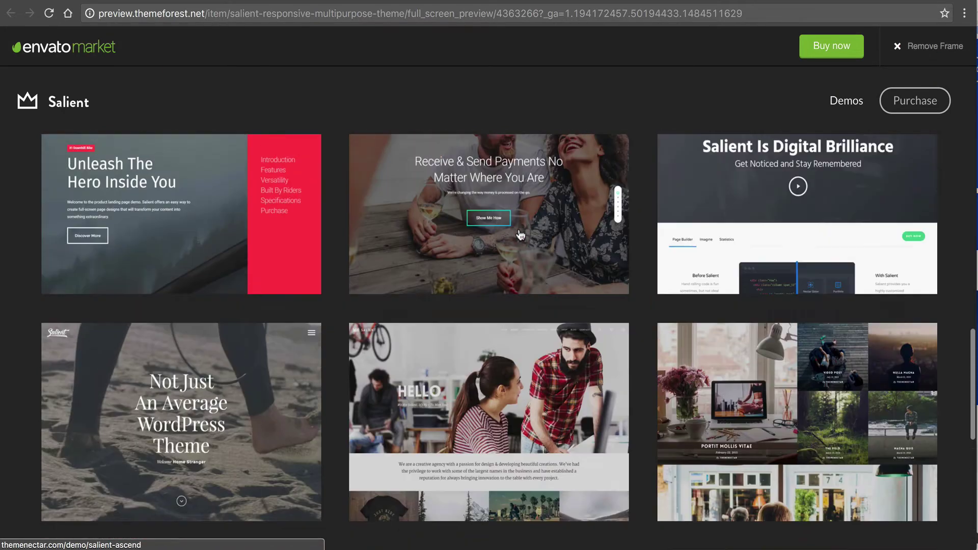
pyautogui.scroll(20, 520, 235)
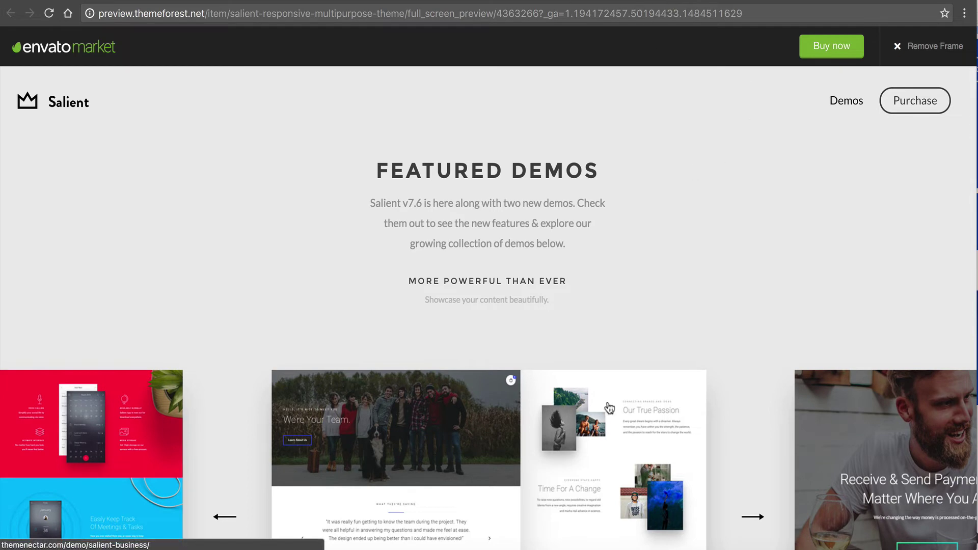
pyautogui.click(596, 1)
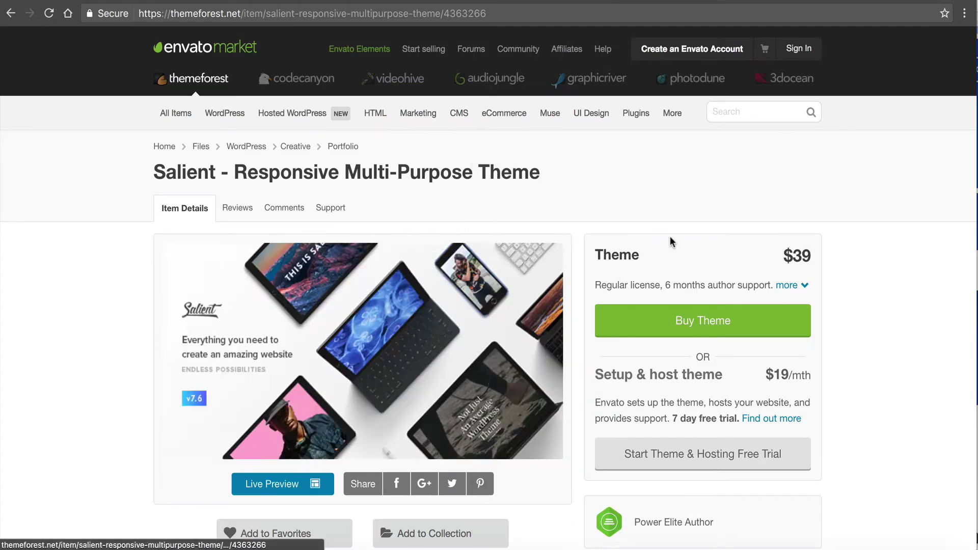
# - Open the Salient installation docs and view the extracted theme download, including salient-user-guide.pdf
pyautogui.click(364, 2)
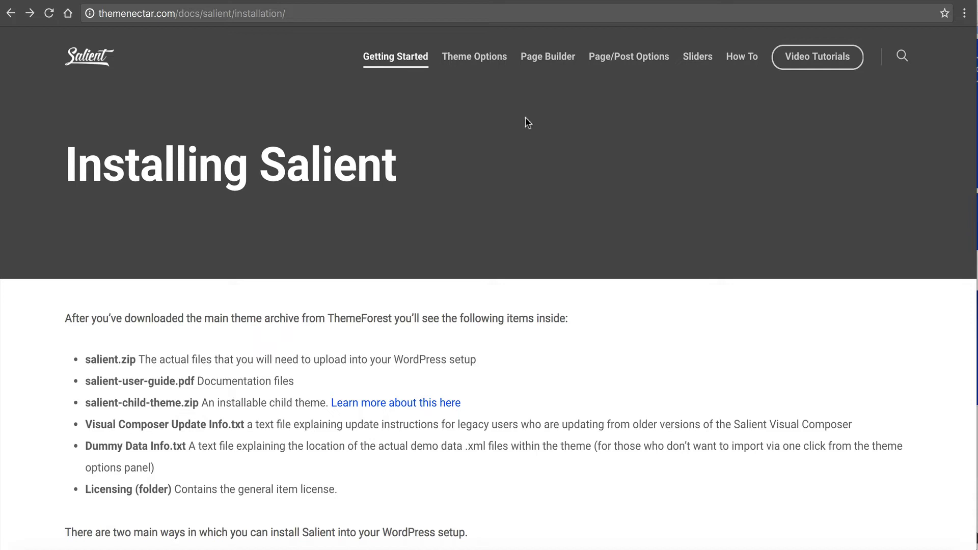
pyautogui.click(885, 549)
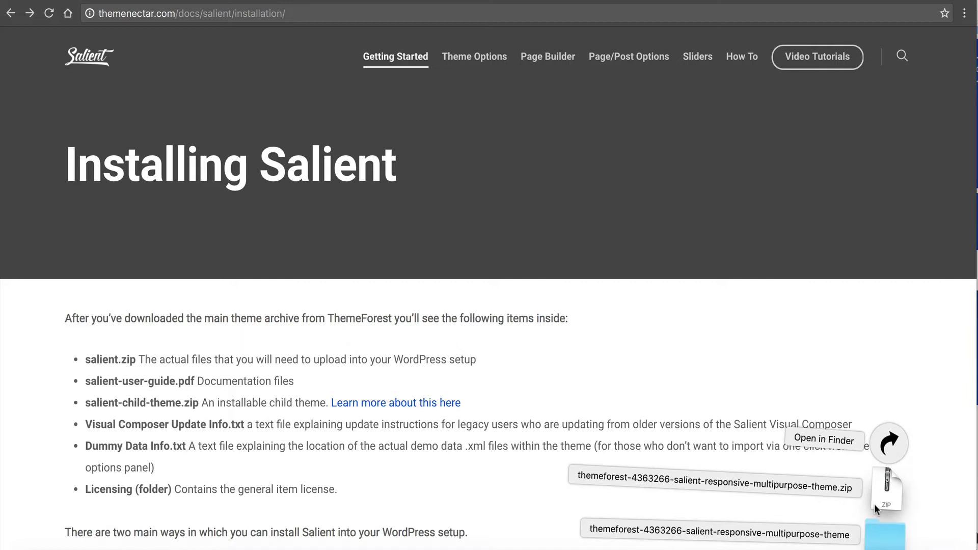
pyautogui.click(878, 531)
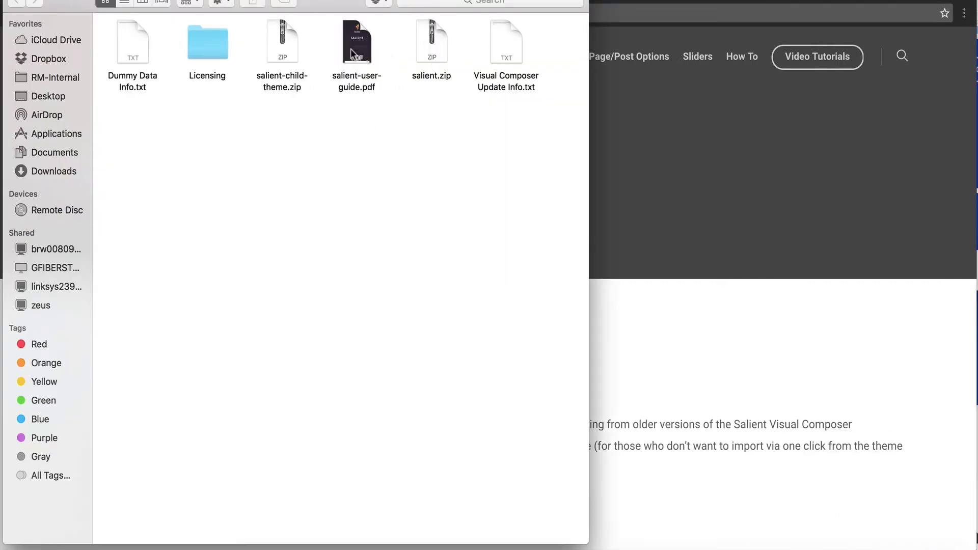
pyautogui.click(365, 50)
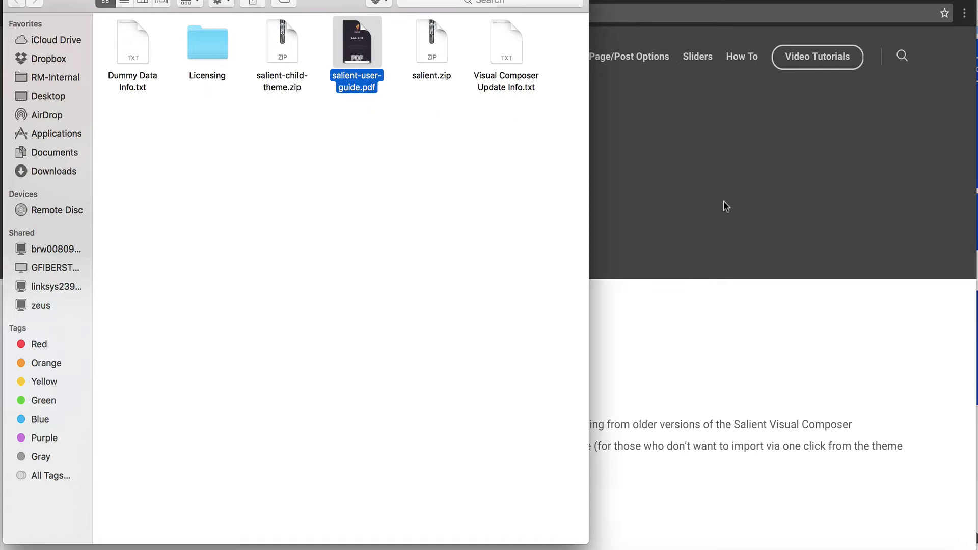
# - Read through the Installing Salient steps, then return to the websitehero.net WordPress dashboard
pyautogui.click(725, 203)
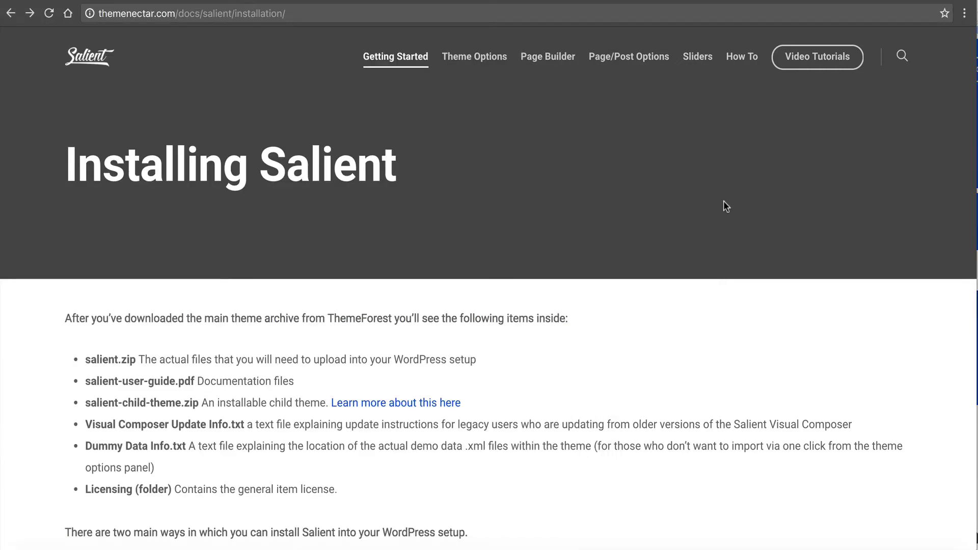
pyautogui.scroll(-3, 417, 232)
pyautogui.scroll(-10, 416, 230)
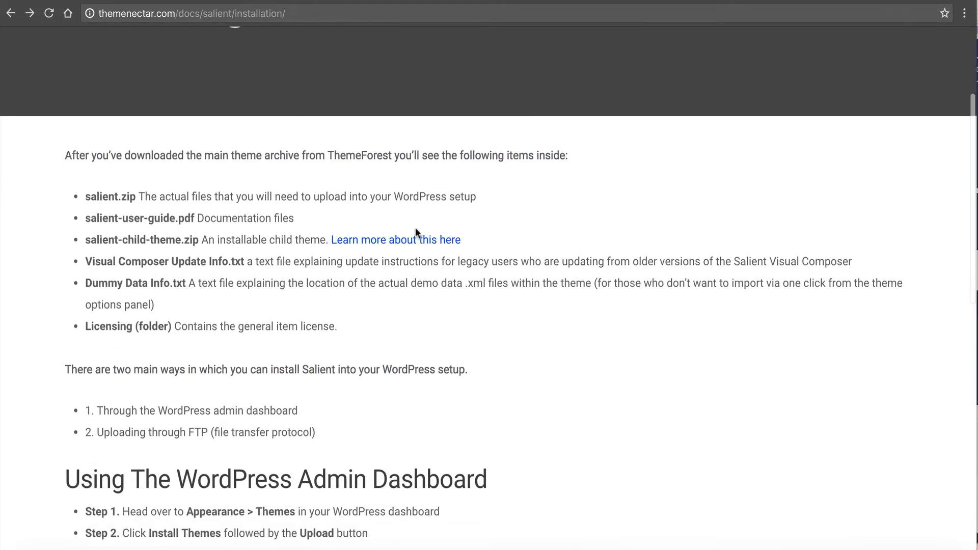
pyautogui.scroll(-1, 416, 230)
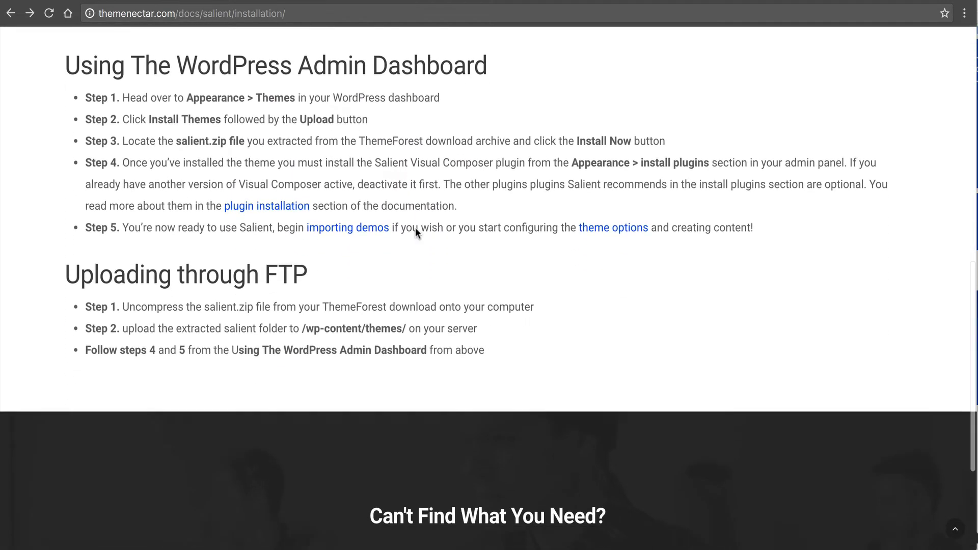
pyautogui.scroll(1, 416, 231)
pyautogui.scroll(1, 415, 227)
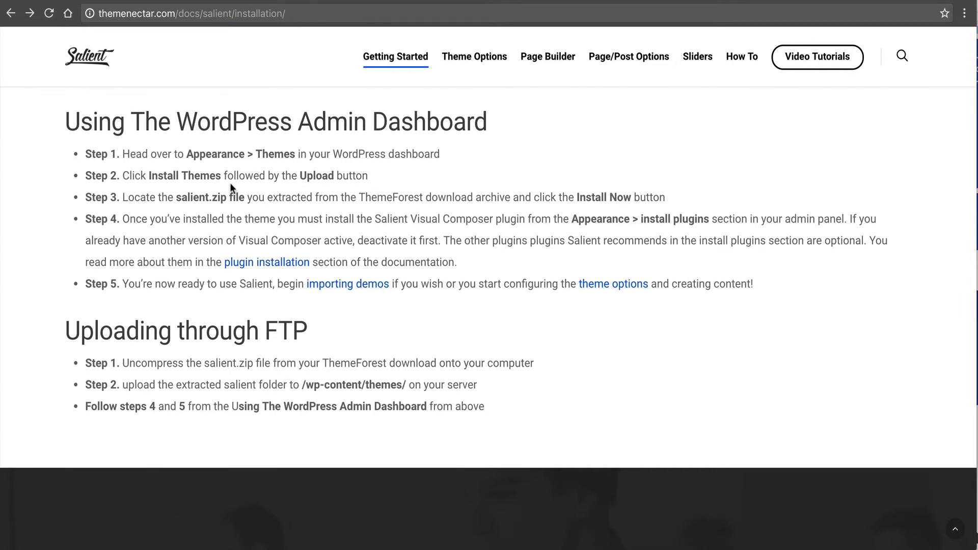
pyautogui.click(314, 1)
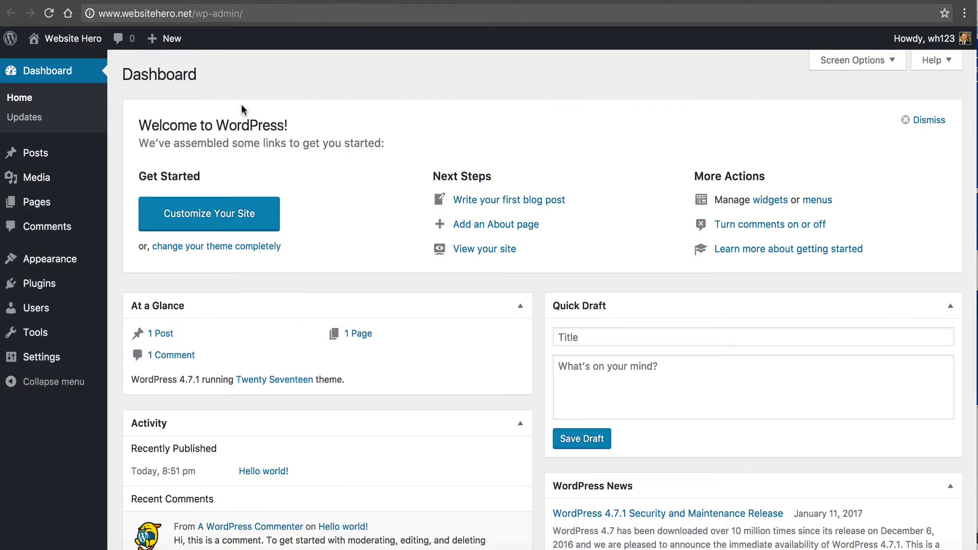
# - Open Appearance > Themes, cross-checking the Install Themes instruction in the docs
pyautogui.click(407, 1)
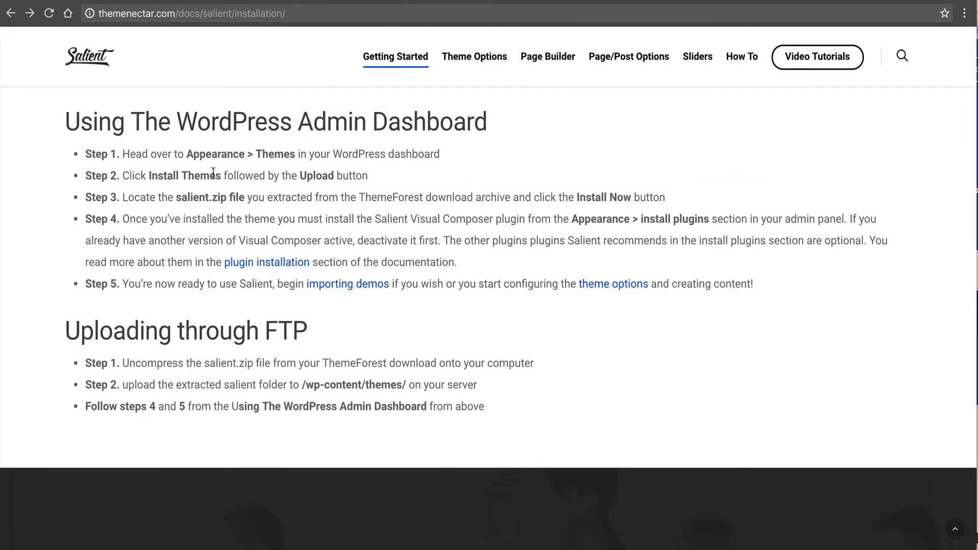
pyautogui.click(309, 2)
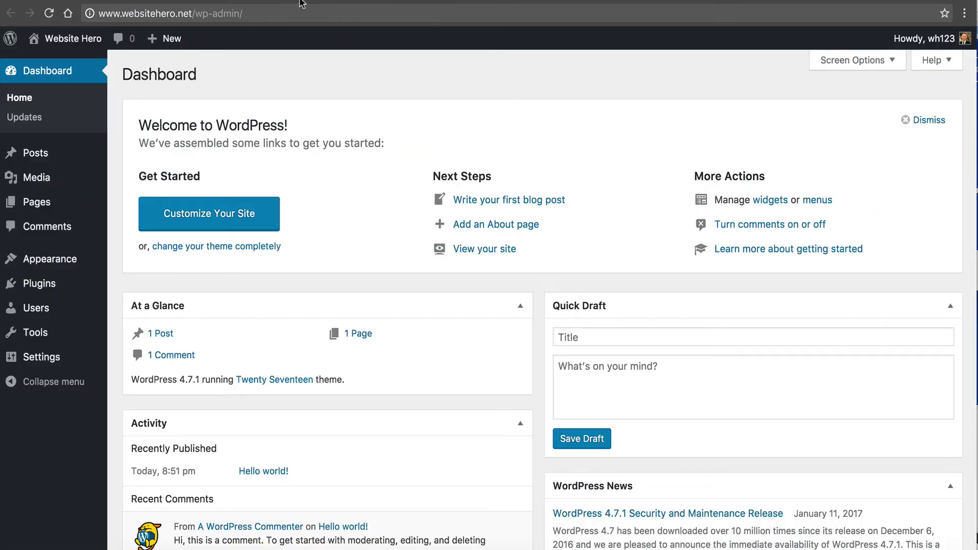
pyautogui.moveTo(69, 272)
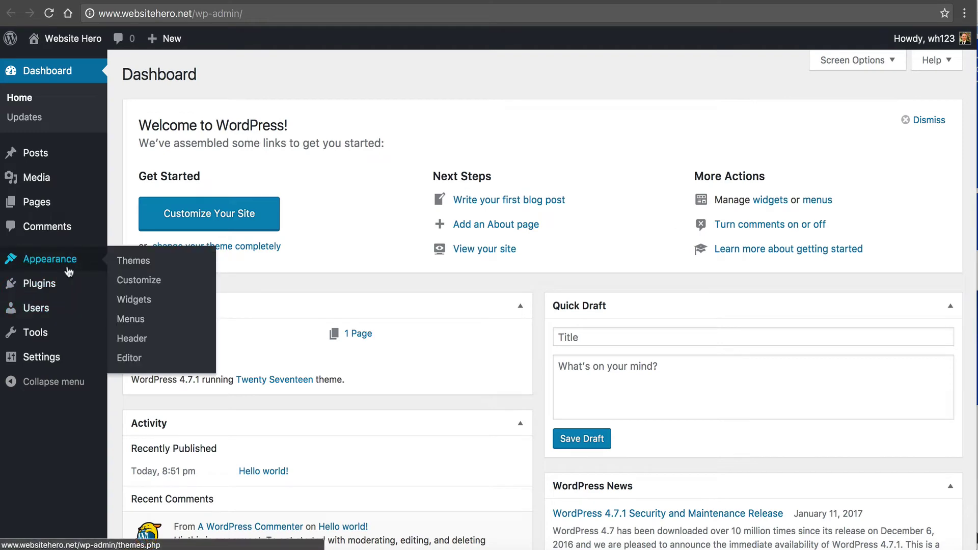
pyautogui.click(151, 265)
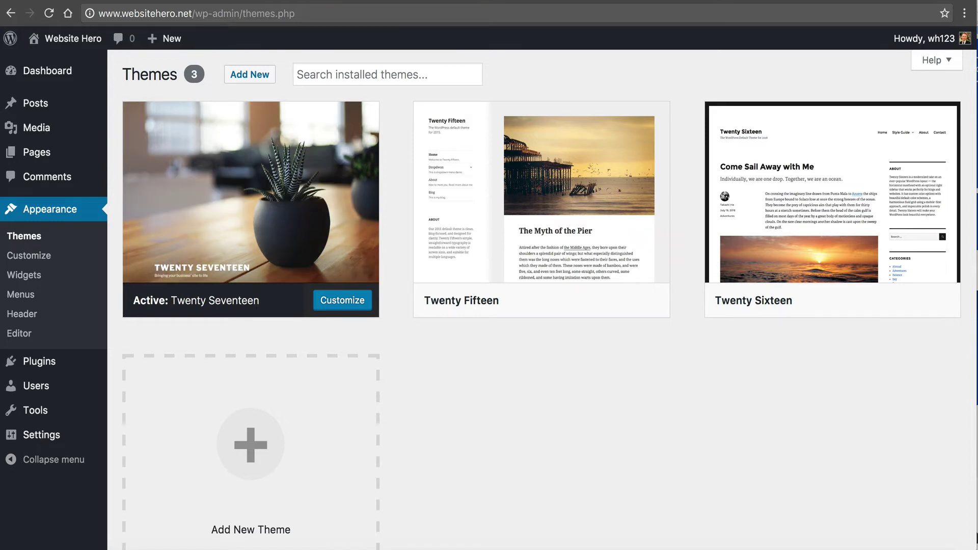
pyautogui.click(392, 2)
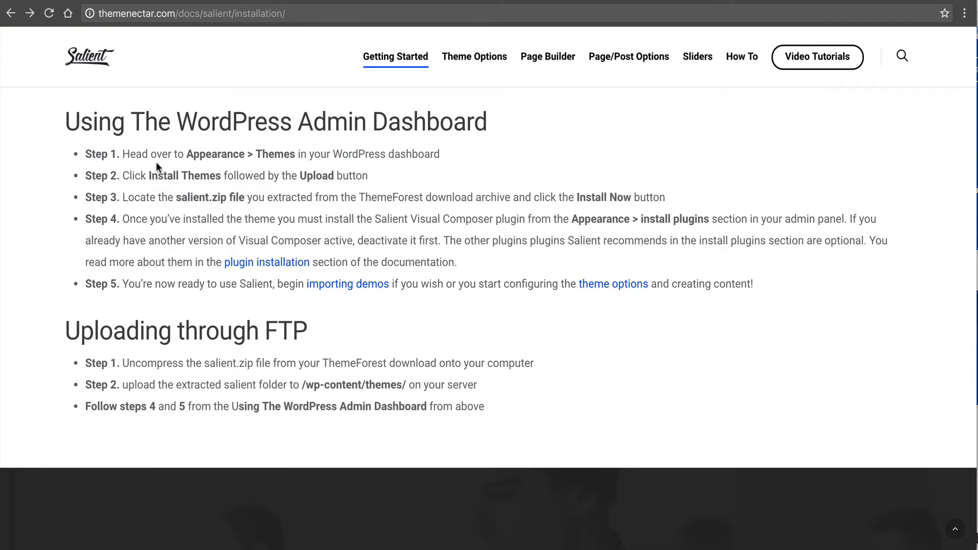
pyautogui.moveTo(130, 175); pyautogui.dragTo(164, 175)
# - Go to Add New and reveal the Upload Theme form for a .zip file
pyautogui.click(307, 1)
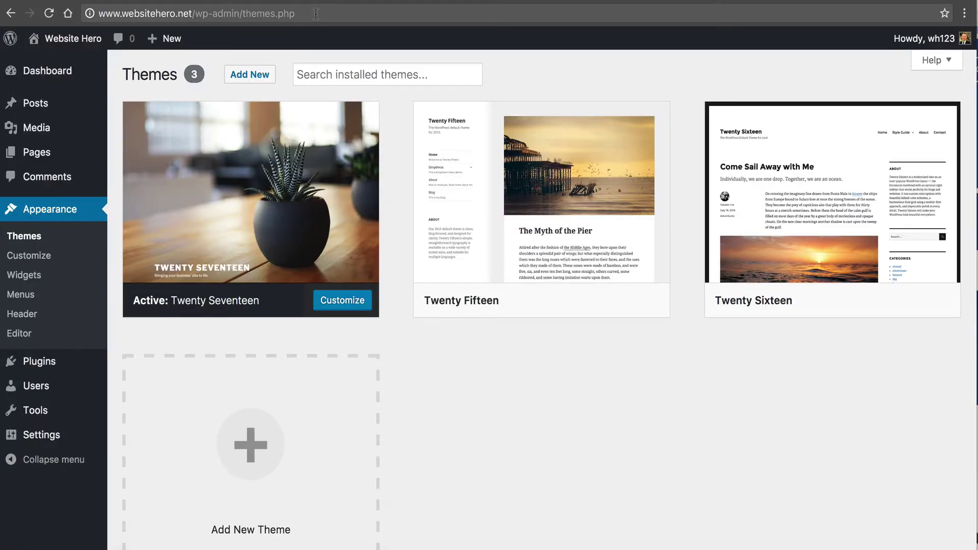
pyautogui.click(254, 76)
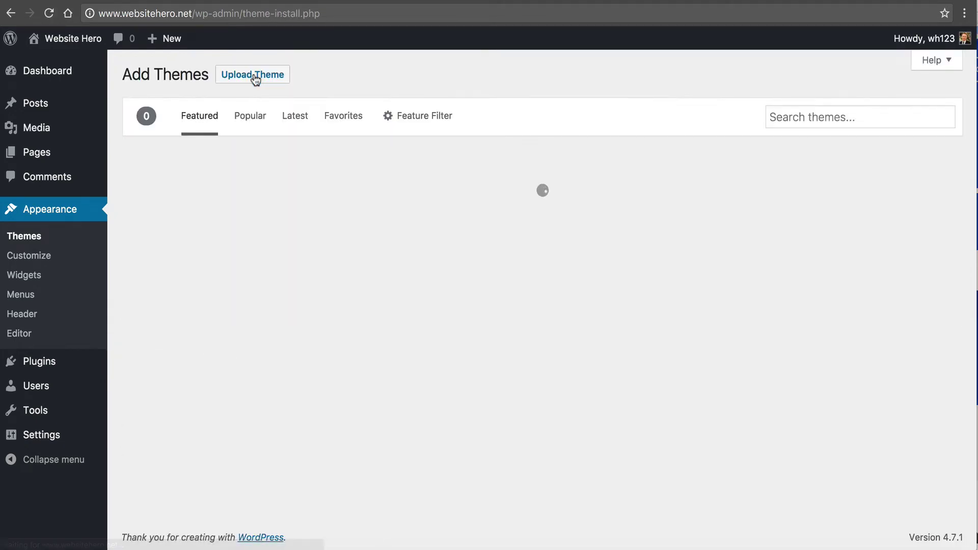
pyautogui.click(254, 75)
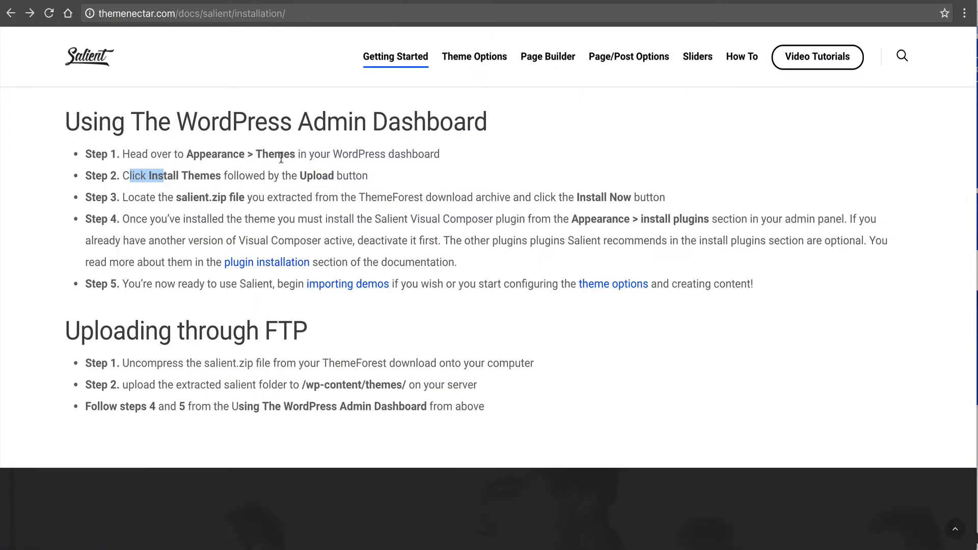
pyautogui.moveTo(177, 198); pyautogui.dragTo(237, 197)
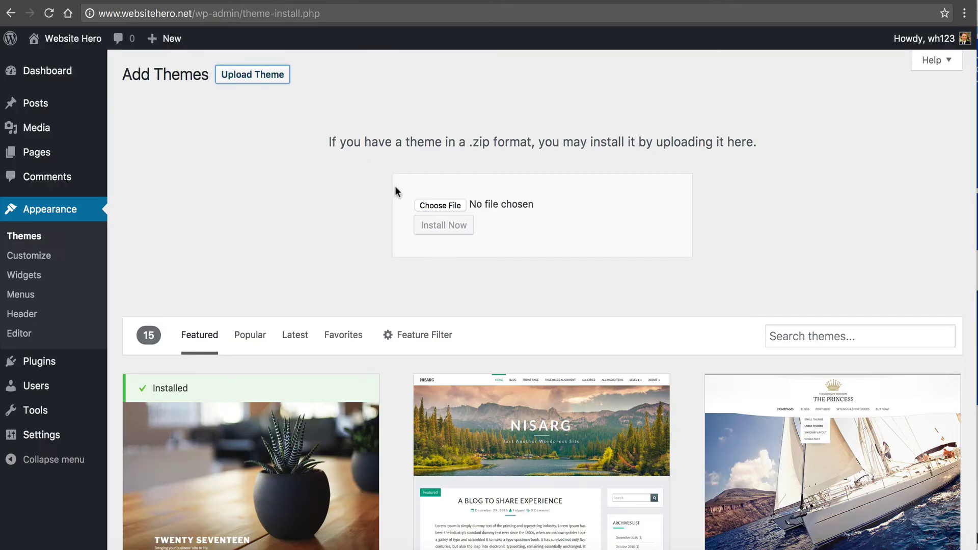
# - Upload salient.zip from the Downloads themeforest folder and install it as a theme
pyautogui.click(415, 203)
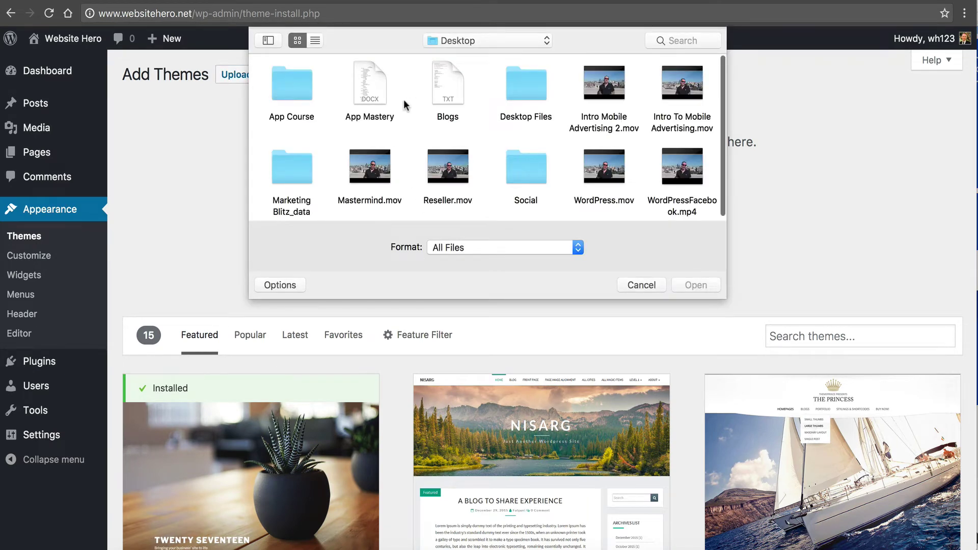
pyautogui.click(508, 45)
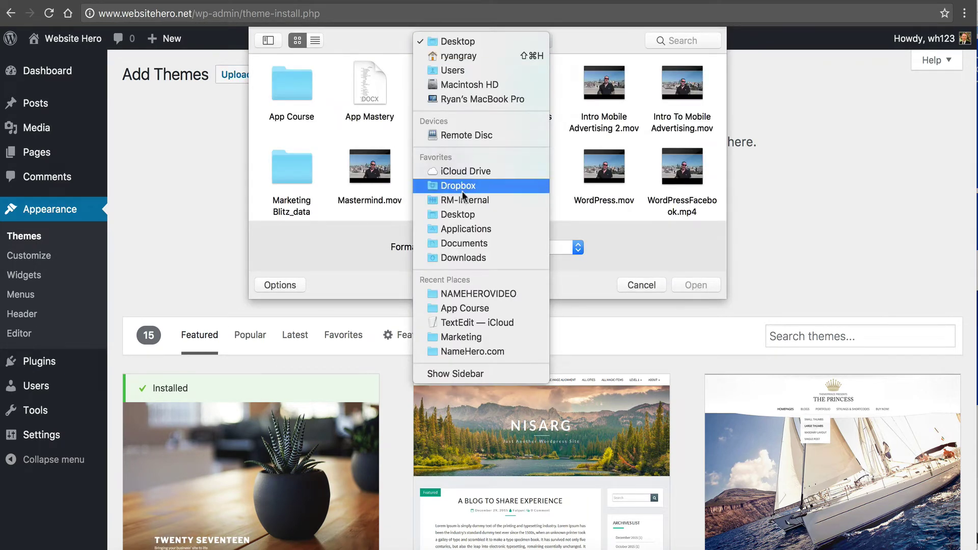
pyautogui.click(460, 259)
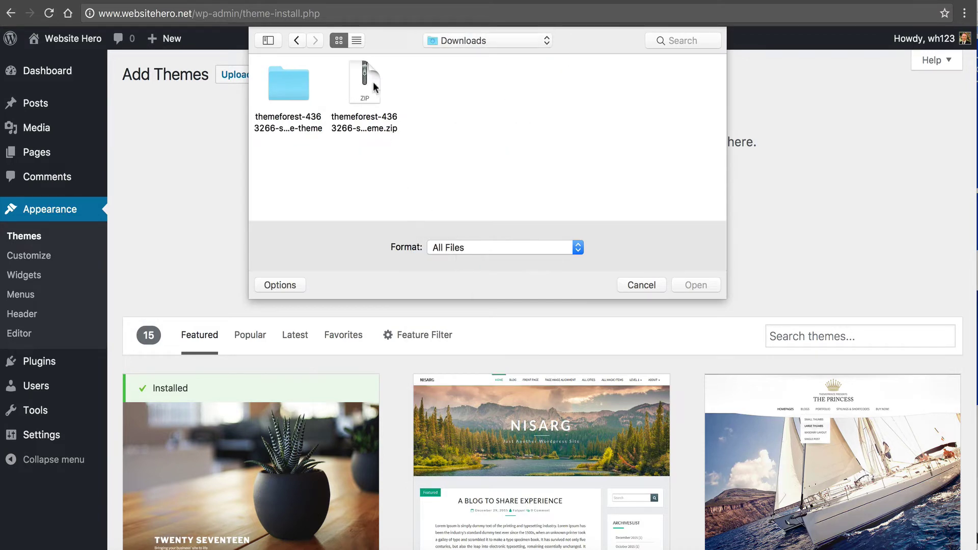
pyautogui.doubleClick(294, 80)
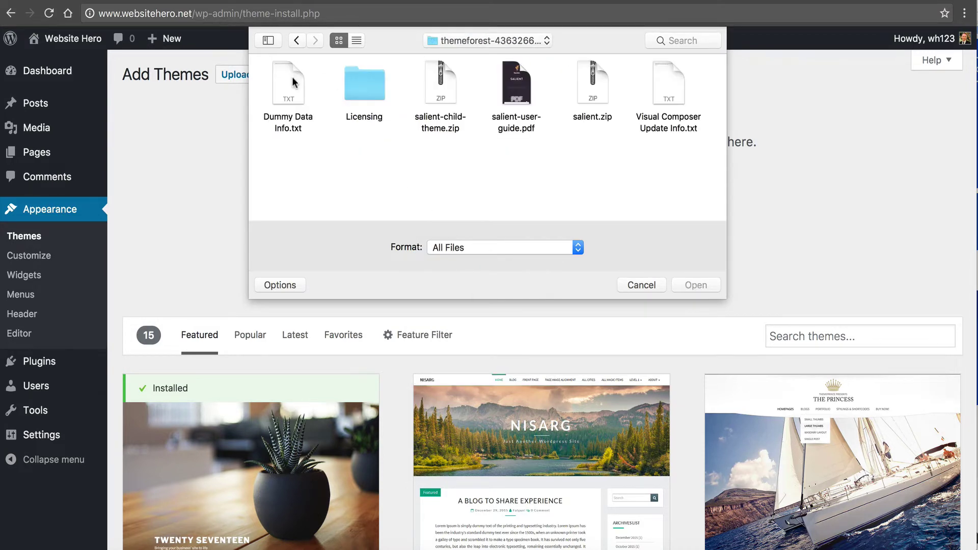
pyautogui.click(588, 81)
pyautogui.click(693, 286)
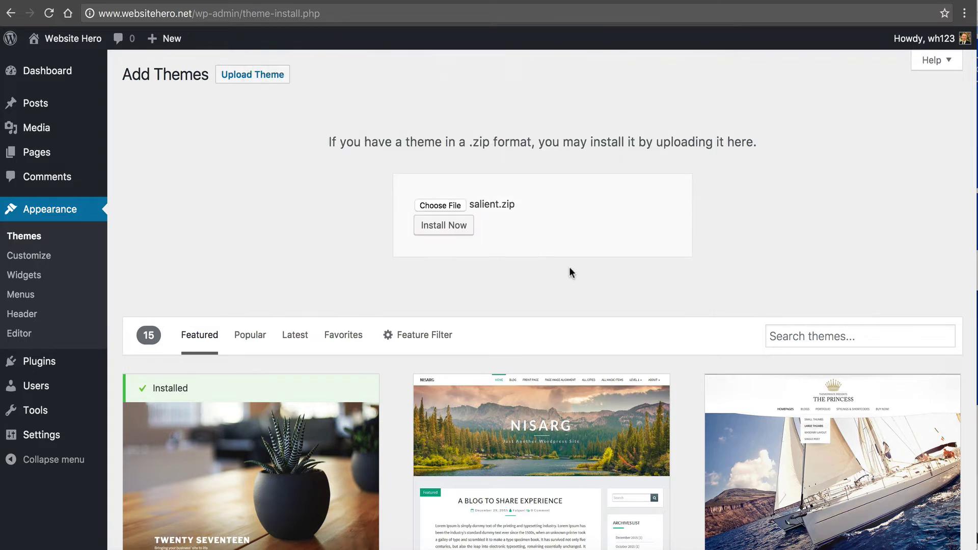
pyautogui.click(456, 228)
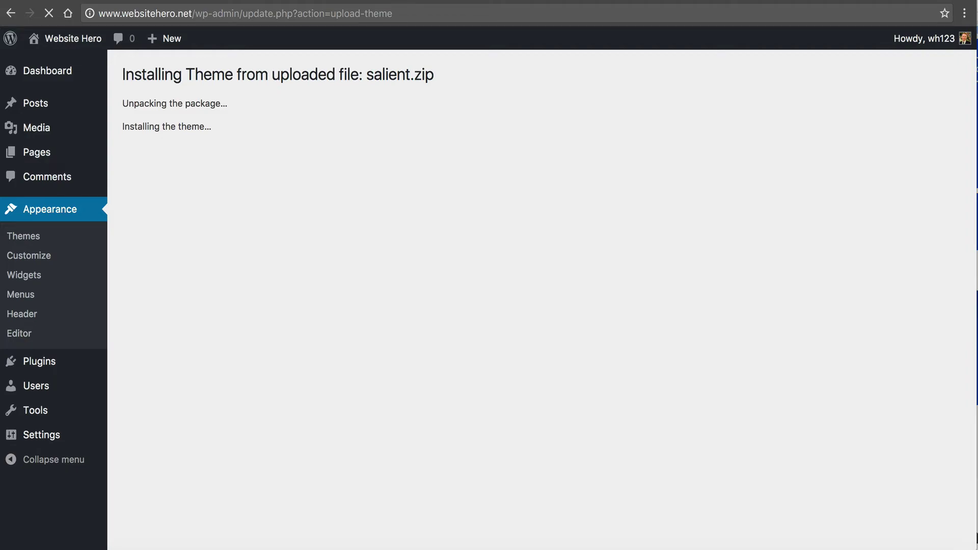
# - Check the Salient docs, then scroll through the ThemeForest Salient item page and back up
pyautogui.click(352, 1)
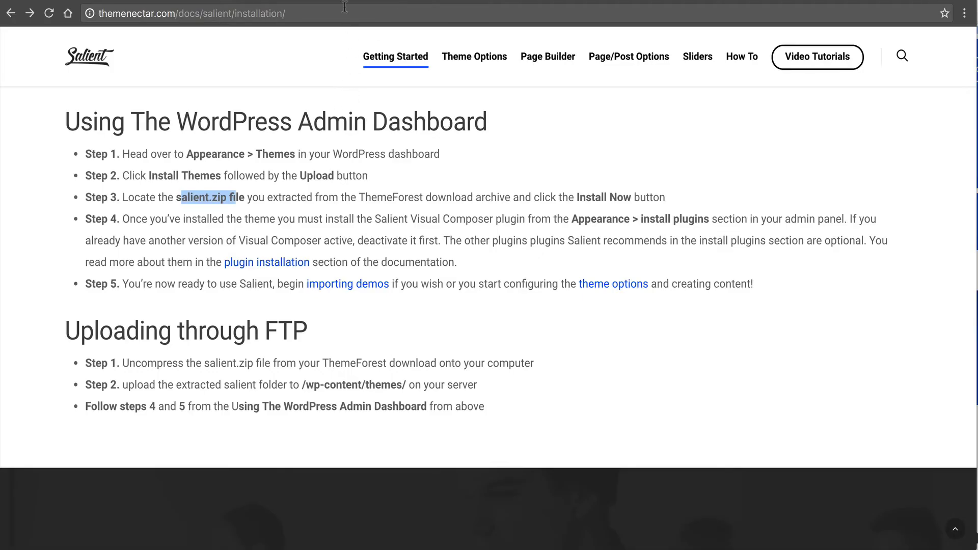
pyautogui.click(719, 2)
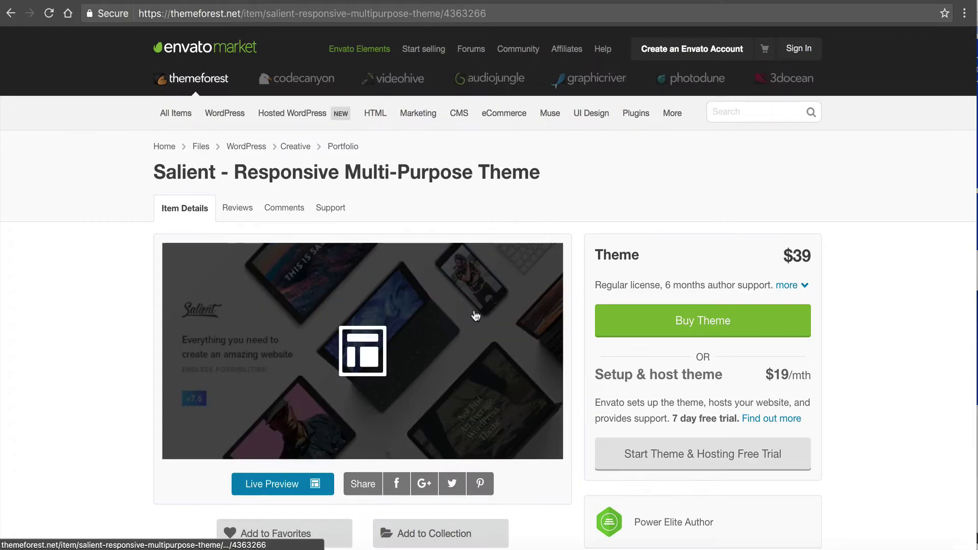
pyautogui.scroll(-7, 369, 219)
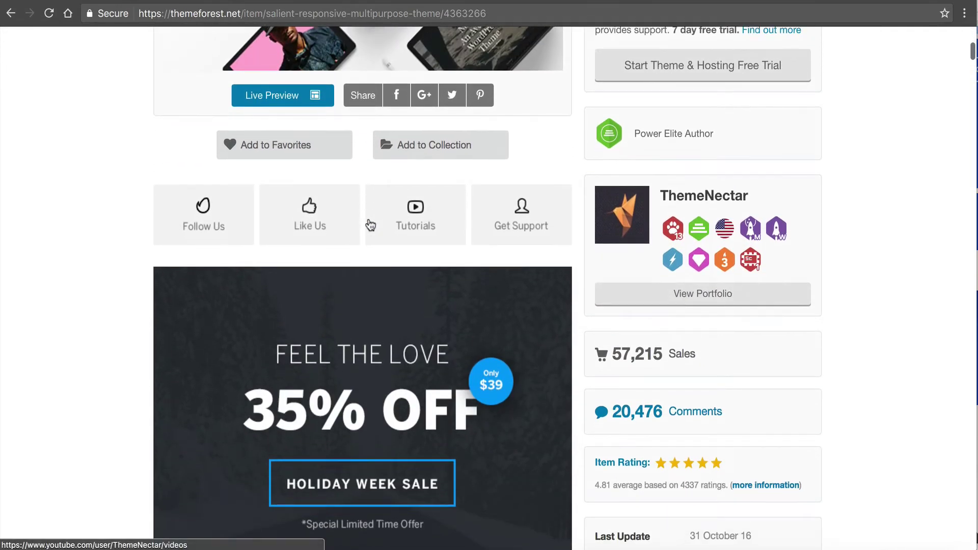
pyautogui.scroll(-2, 371, 225)
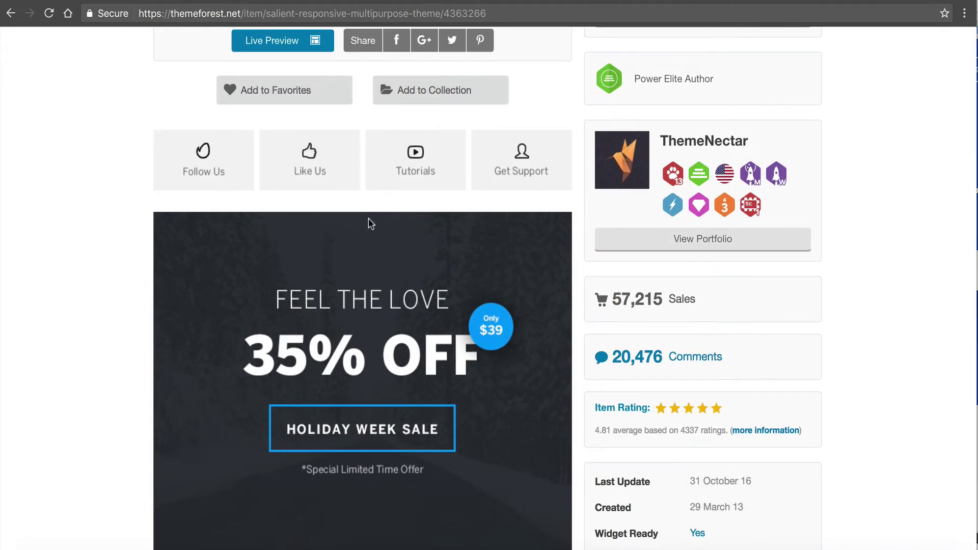
pyautogui.scroll(-5, 371, 224)
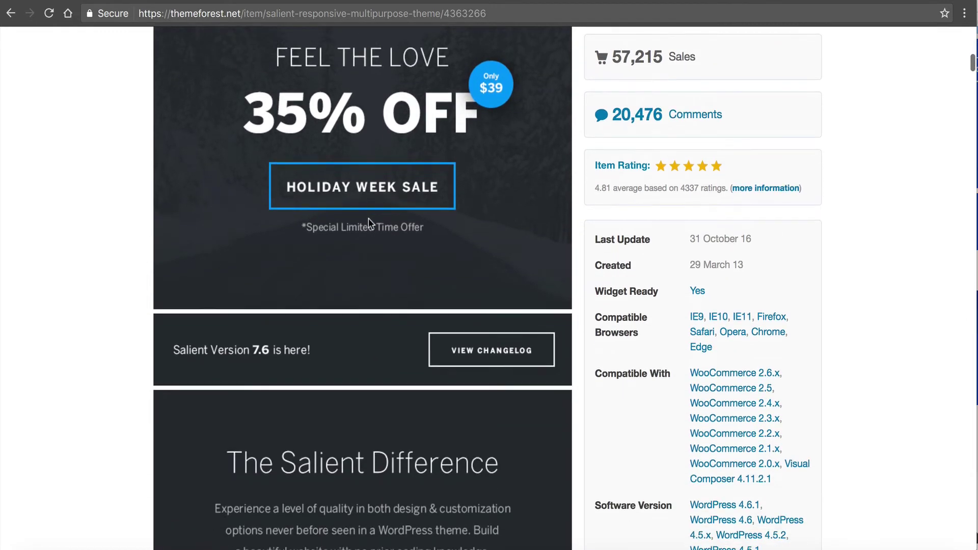
pyautogui.scroll(-8, 371, 224)
pyautogui.scroll(20, 371, 224)
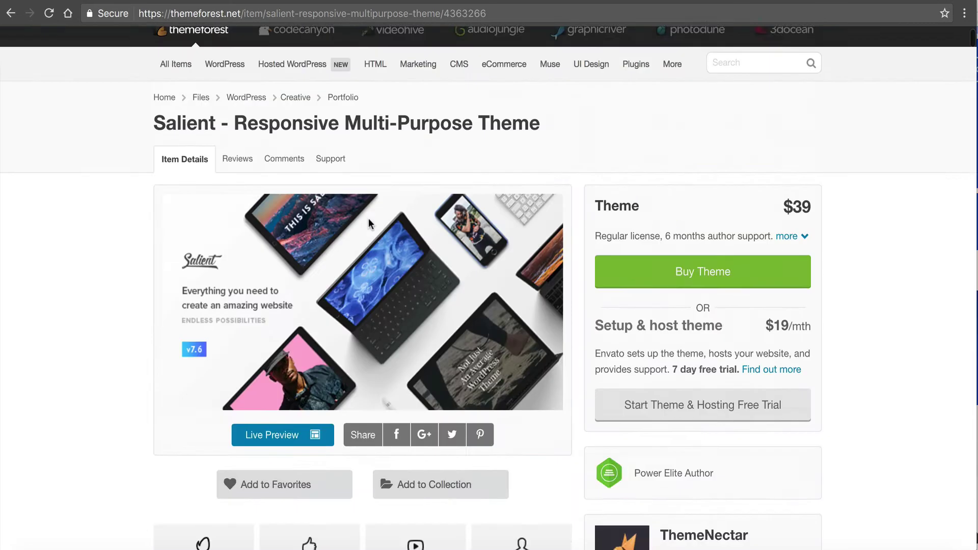
pyautogui.scroll(1, 369, 218)
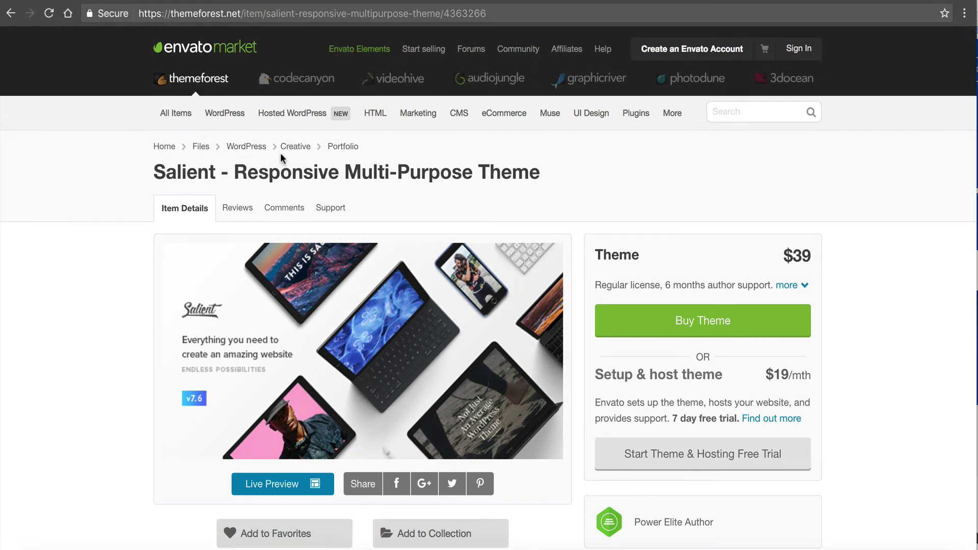
pyautogui.moveTo(225, 116)
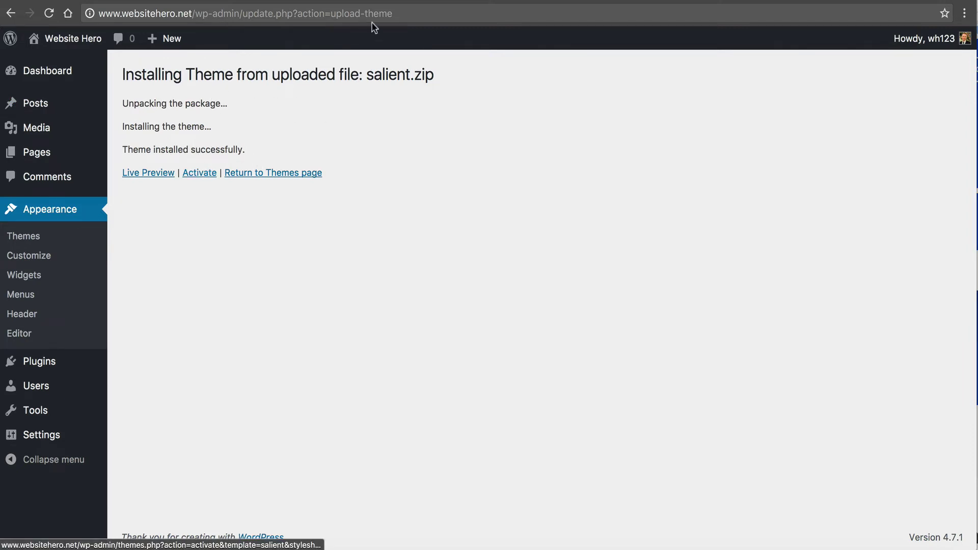
# - Back in WordPress, open Installed Plugins to see Akismet and Hello Dolly
pyautogui.click(407, 1)
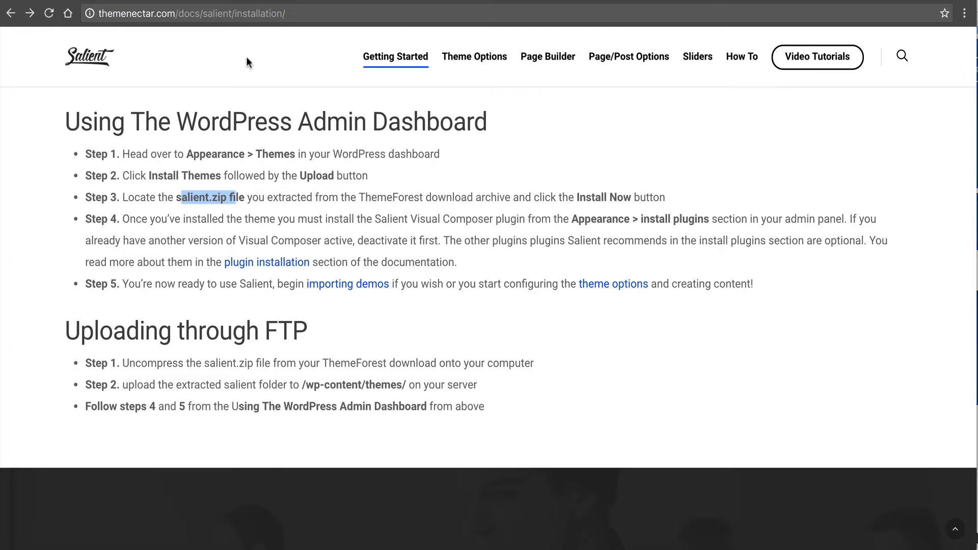
pyautogui.click(218, 1)
pyautogui.click(291, 2)
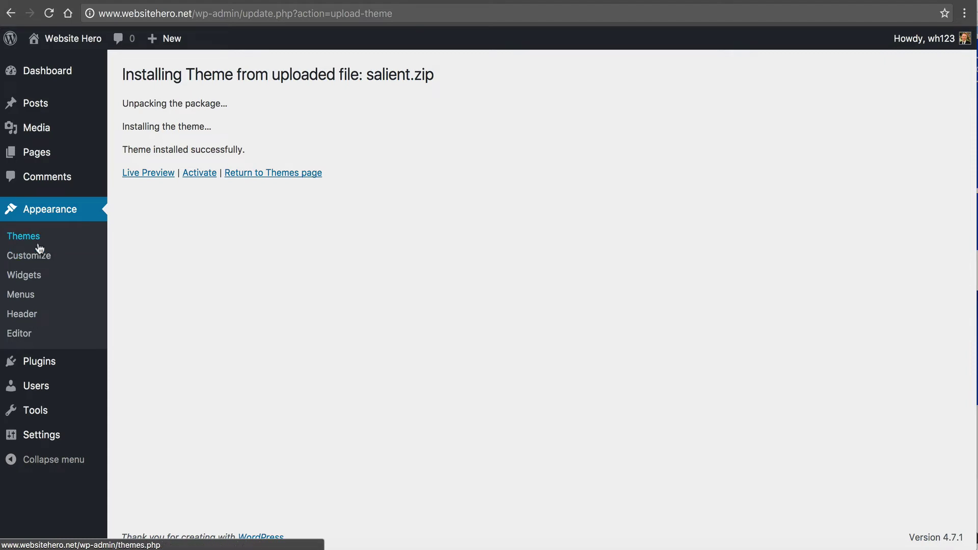
pyautogui.moveTo(76, 361)
pyautogui.click(142, 362)
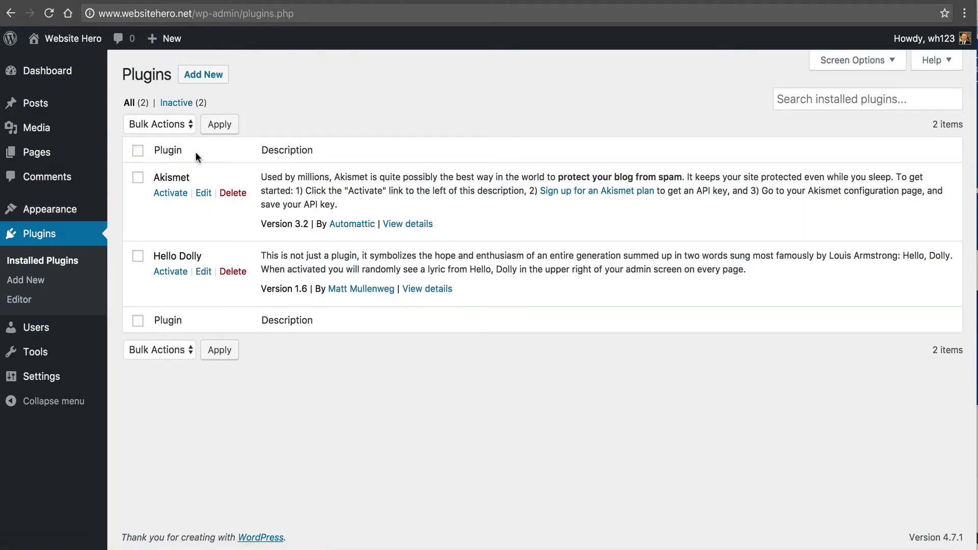
# - Open the Upload Plugin panel under Add New, cancelling the file picker without choosing a zip
pyautogui.click(203, 76)
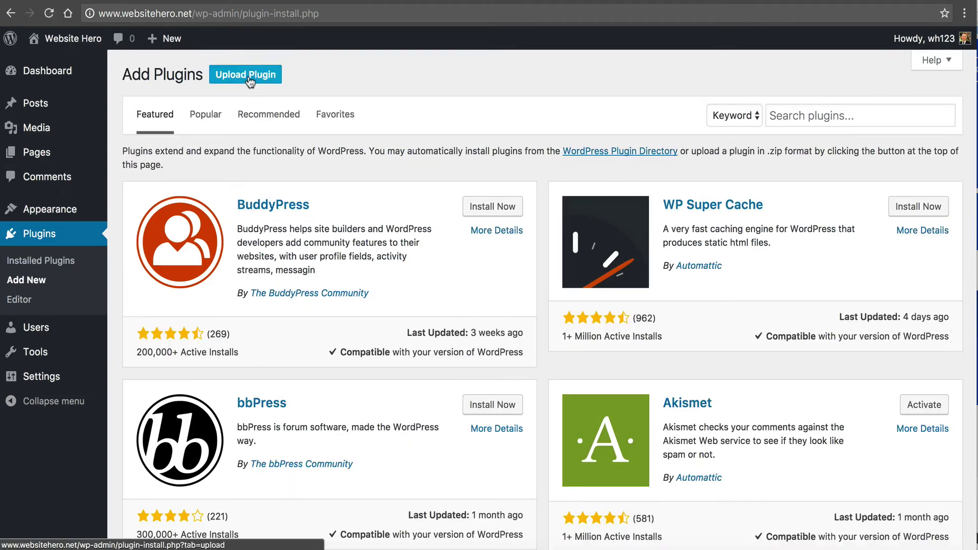
pyautogui.click(245, 74)
pyautogui.click(441, 204)
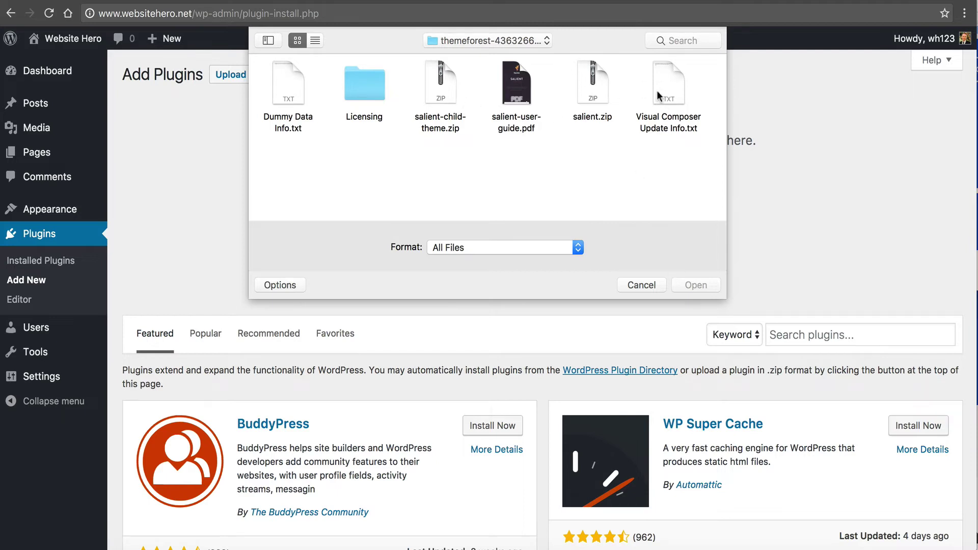
pyautogui.click(635, 282)
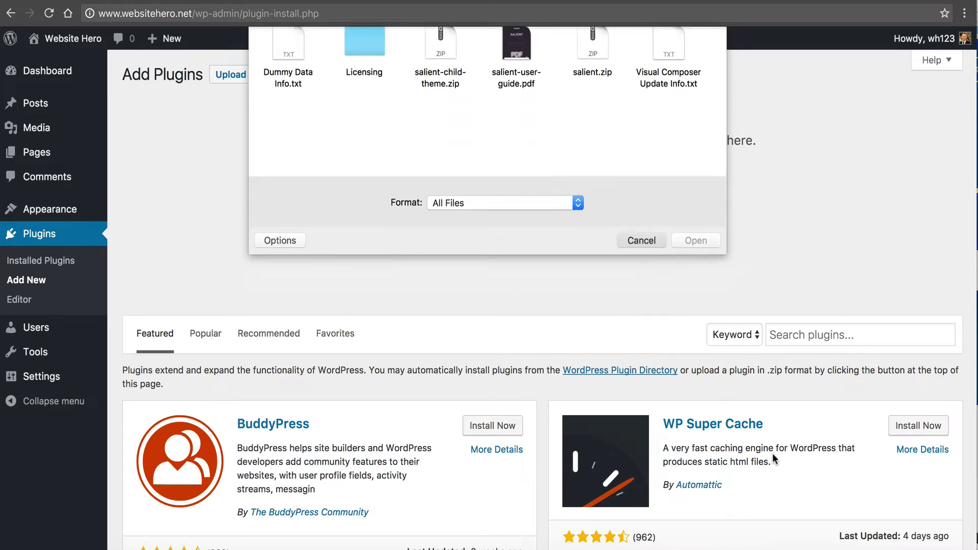
# - Open the downloaded theme folder in Finder and read Visual Composer Update Info.txt
pyautogui.moveTo(885, 538); pyautogui.dragTo(890, 462)
pyautogui.click(155, 60)
pyautogui.doubleClick(155, 60)
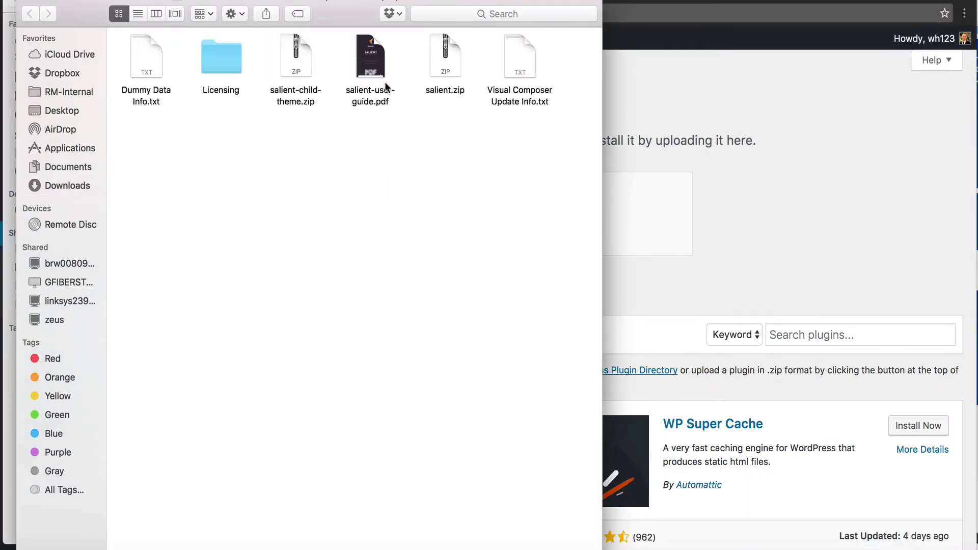
pyautogui.doubleClick(511, 60)
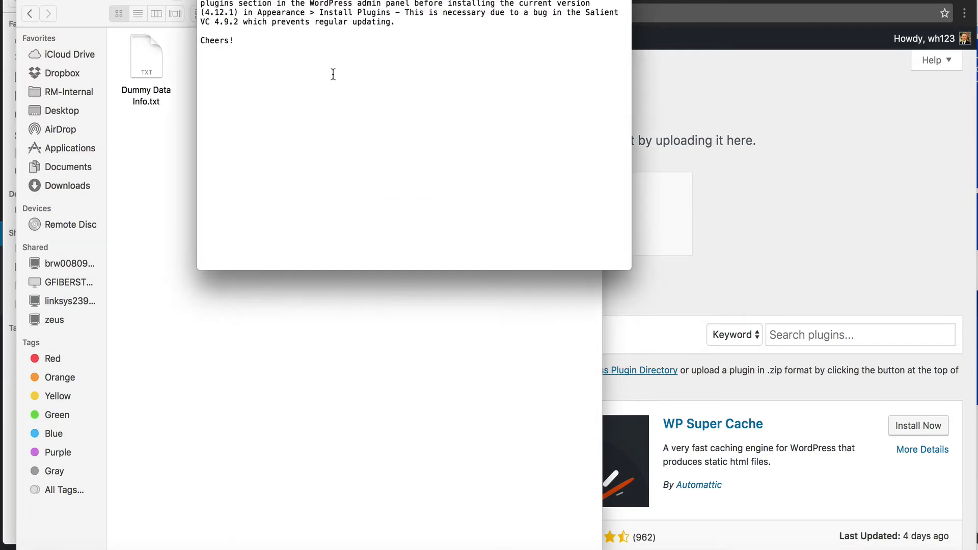
pyautogui.click(700, 110)
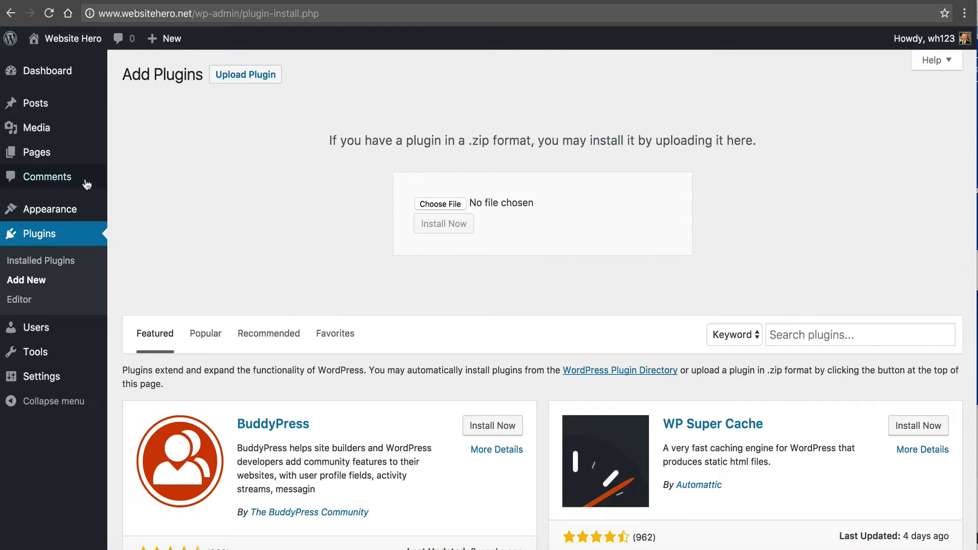
# - Activate the Salient theme from Appearance > Themes and begin installing its required plugins
pyautogui.click(136, 220)
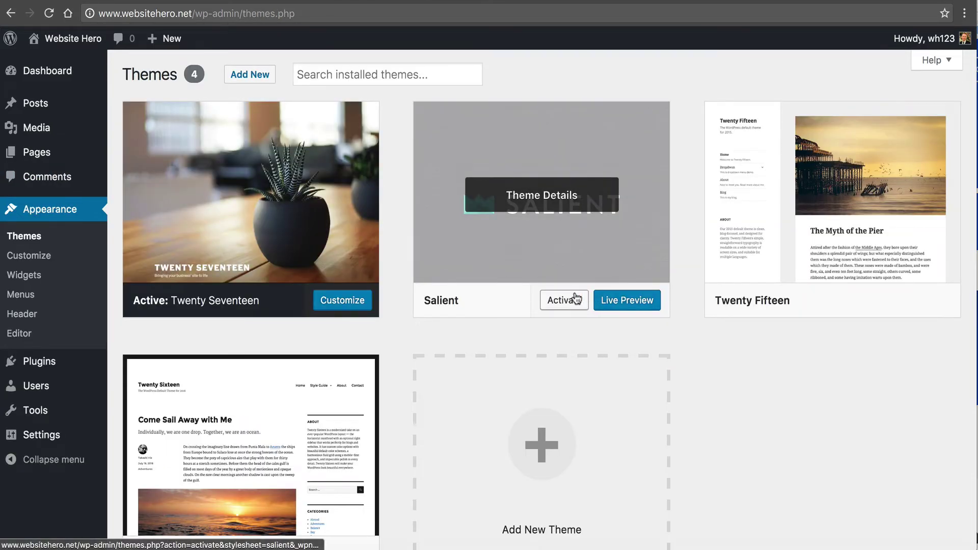
pyautogui.click(570, 300)
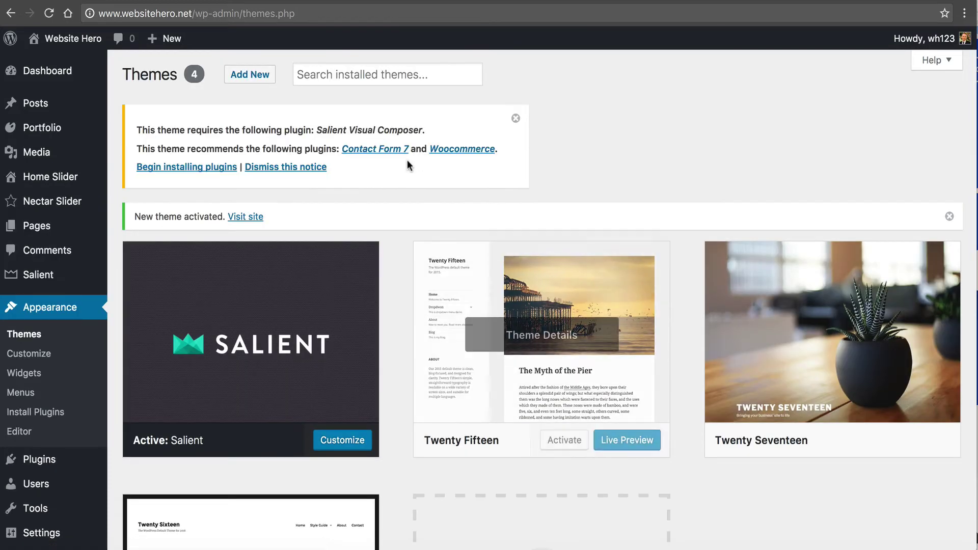
pyautogui.click(190, 167)
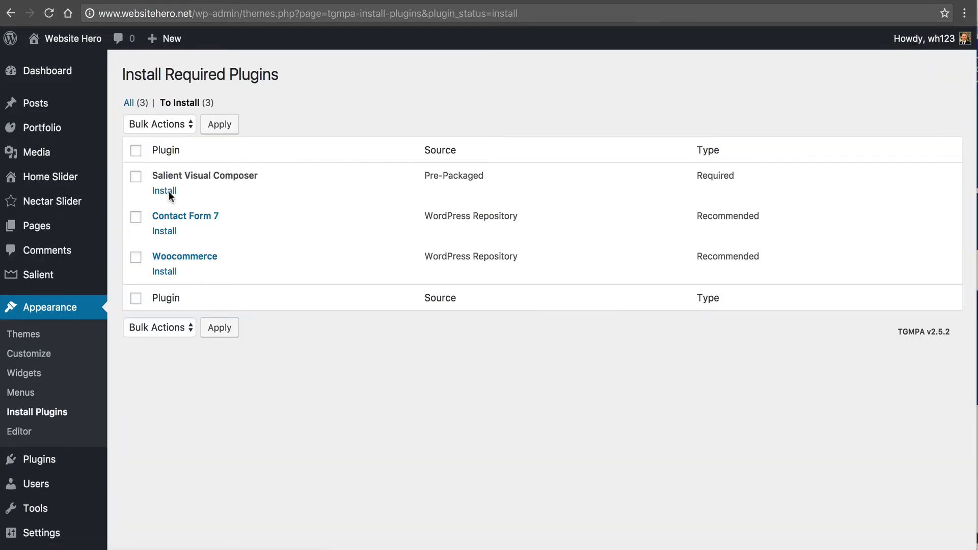
# - Bulk-install Salient Visual Composer, Contact Form 7 and Woocommerce together
pyautogui.click(136, 149)
pyautogui.click(152, 328)
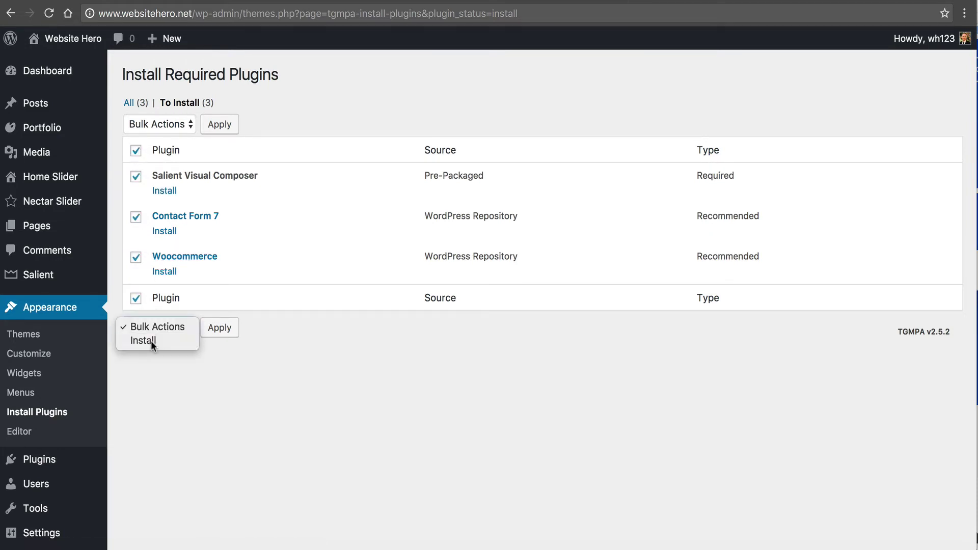
pyautogui.click(152, 339)
pyautogui.click(224, 334)
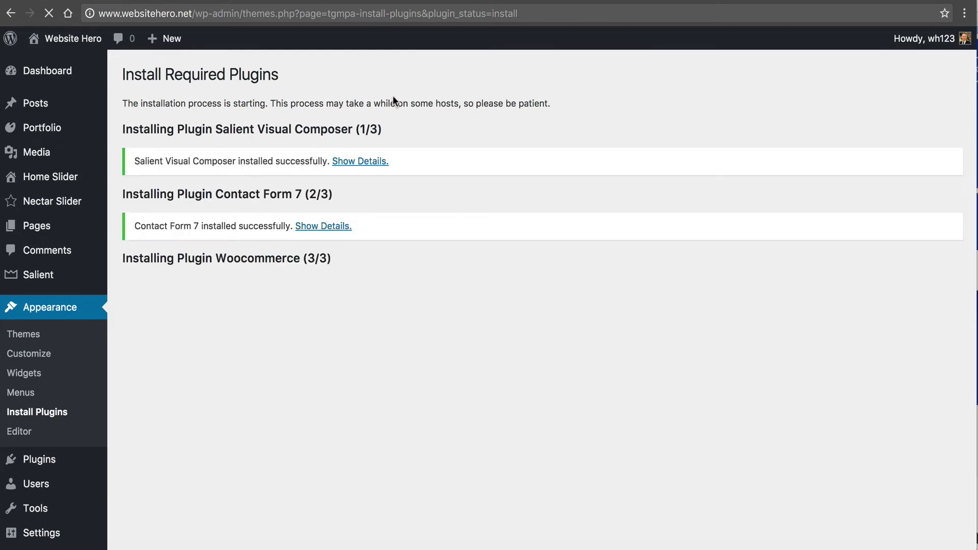
pyautogui.click(428, 1)
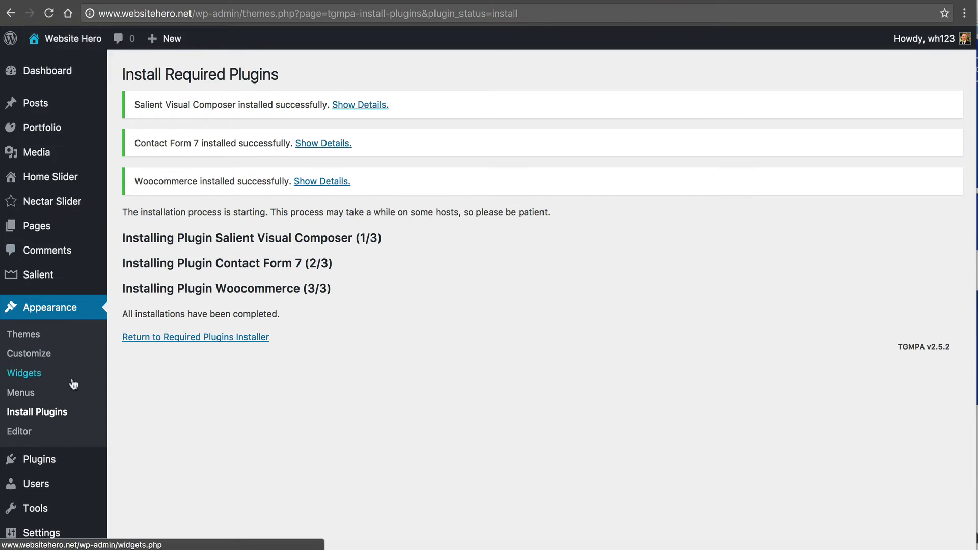
pyautogui.click(65, 338)
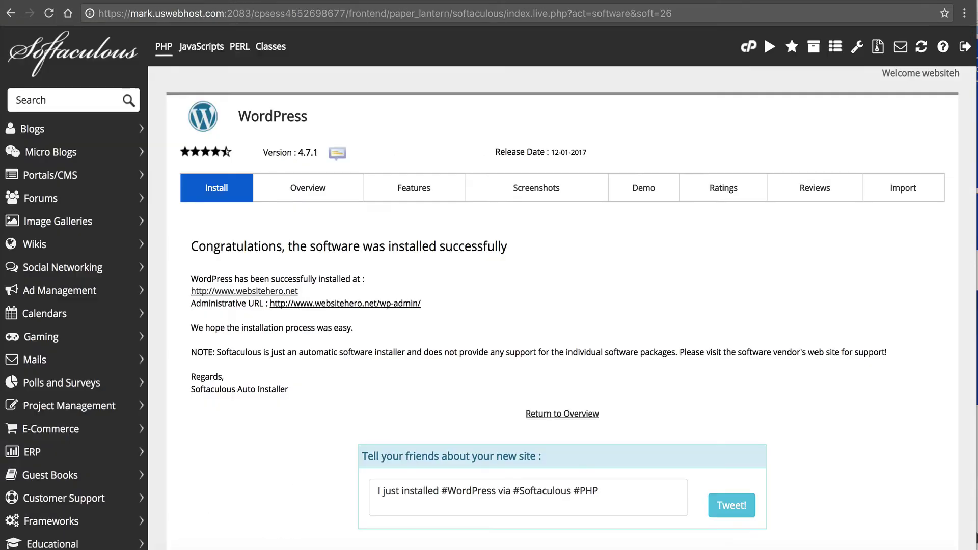
# - View the live websitehero.net site and its Hello world! post
pyautogui.click(287, 248)
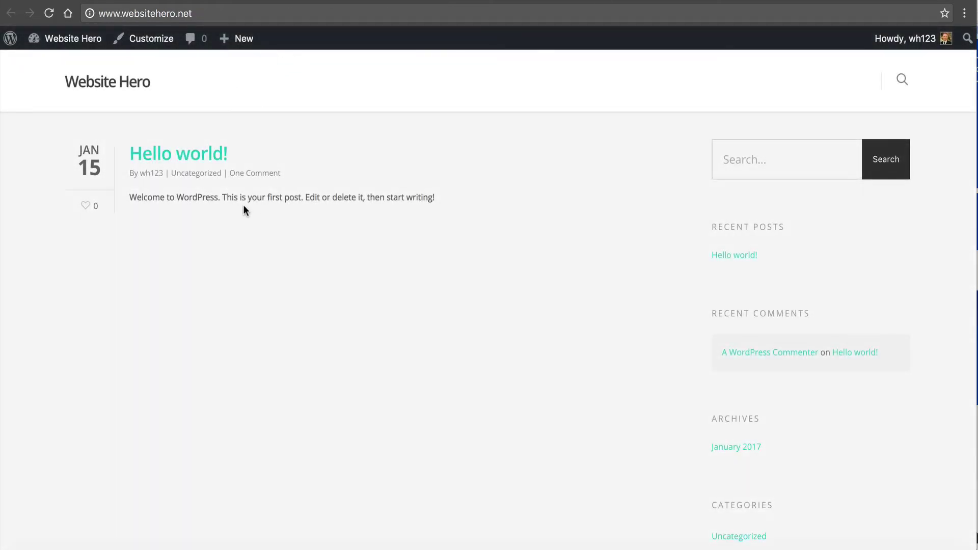
pyautogui.click(164, 156)
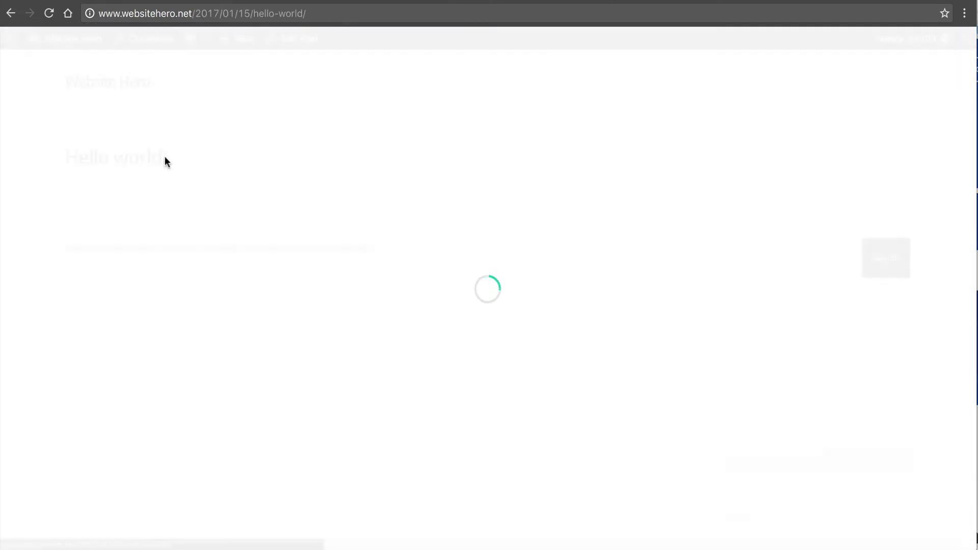
pyautogui.scroll(-15, 253, 310)
pyautogui.scroll(20, 255, 310)
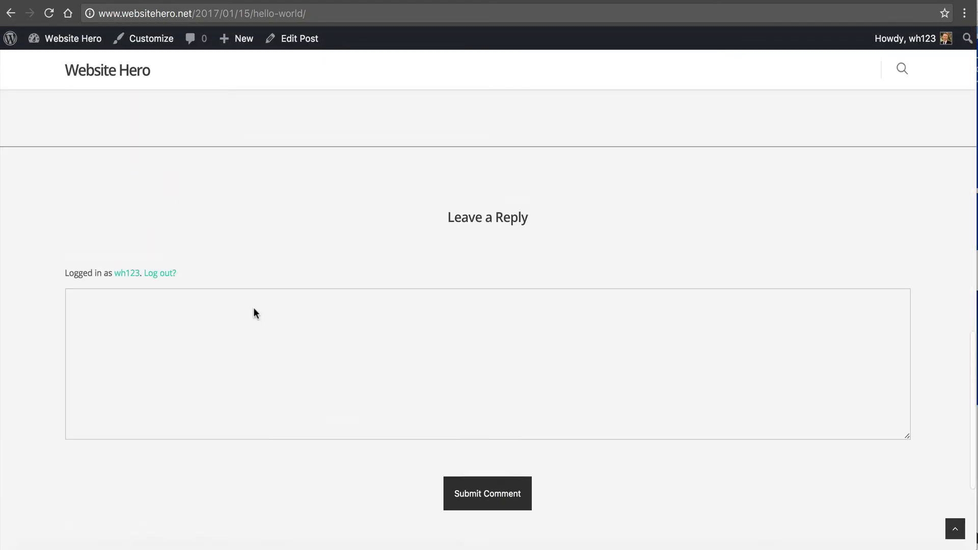
pyautogui.scroll(5, 254, 312)
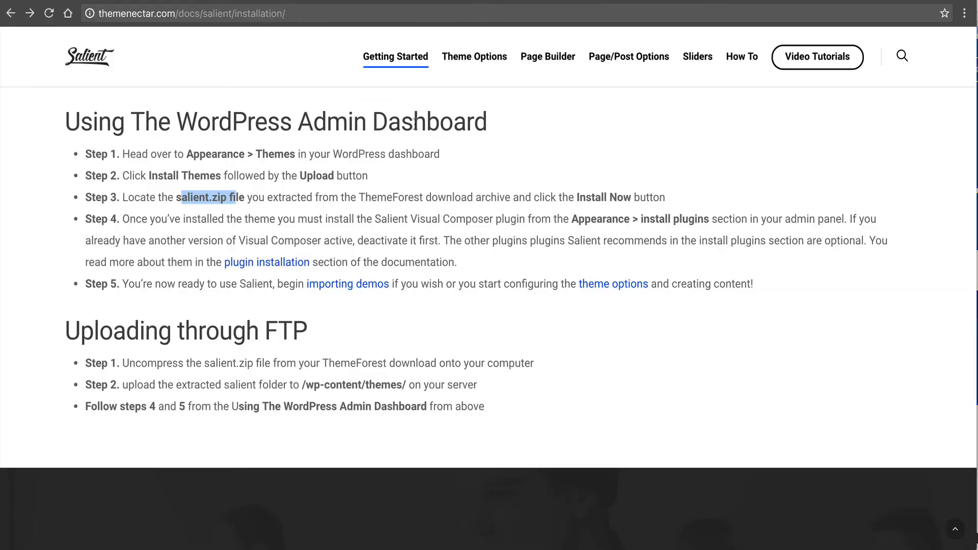
# - Open the Importing Demo Content docs page from Getting Started and scroll to the Demo Importer section
pyautogui.scroll(-5, 363, 246)
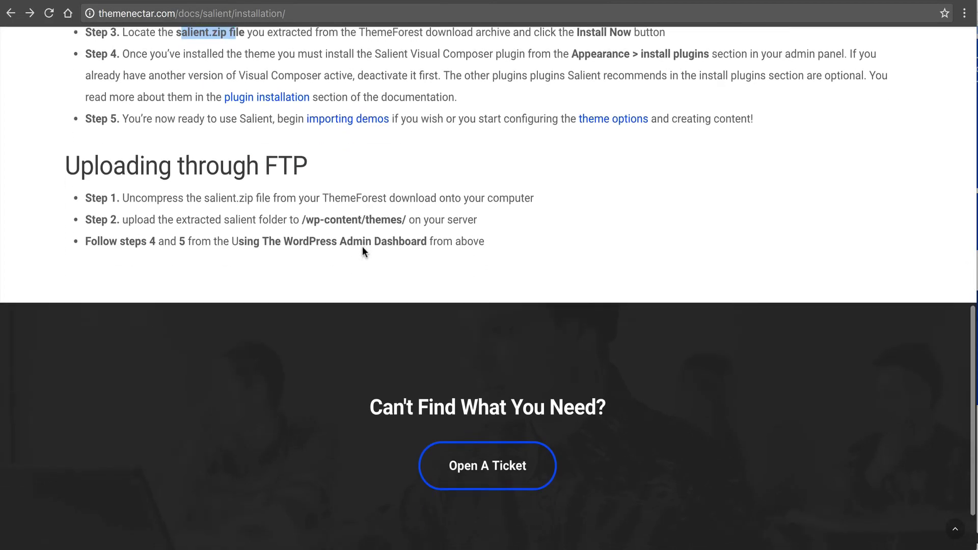
pyautogui.scroll(8, 362, 246)
pyautogui.scroll(6, 362, 246)
pyautogui.scroll(-4, 362, 246)
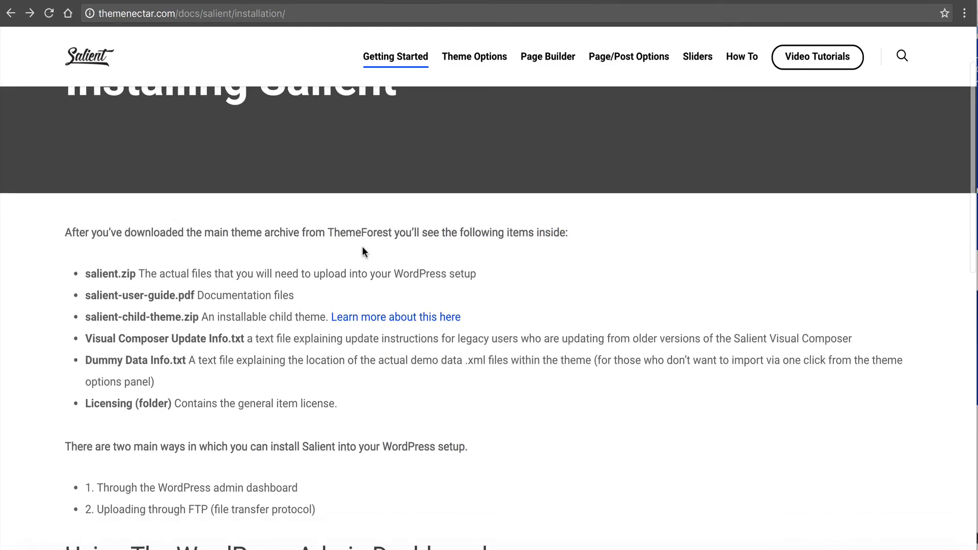
pyautogui.scroll(-5, 363, 252)
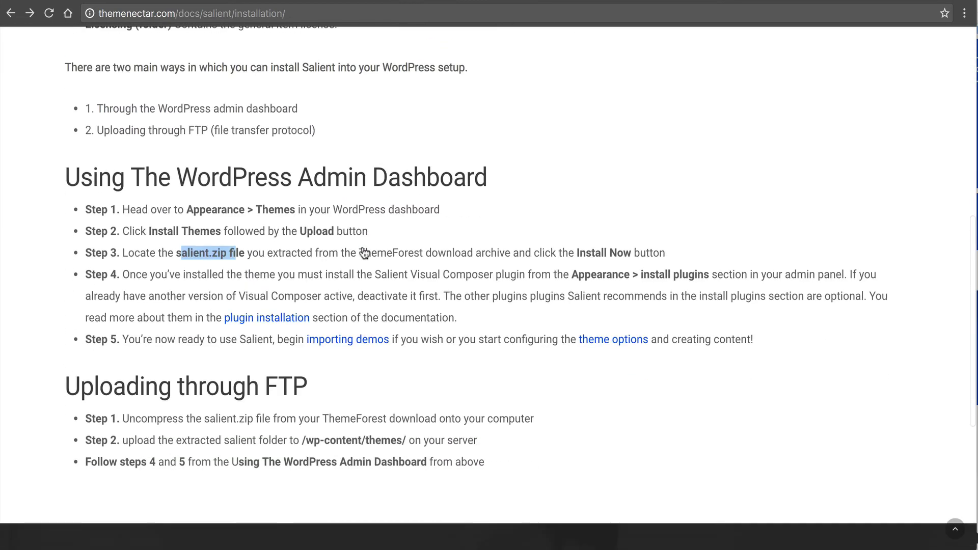
pyautogui.scroll(10, 363, 252)
pyautogui.moveTo(464, 61)
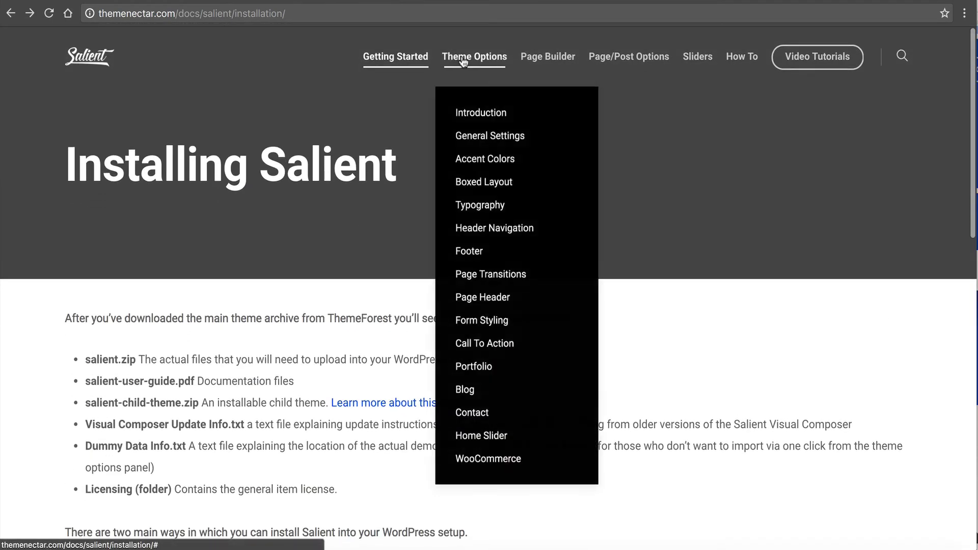
pyautogui.moveTo(403, 58)
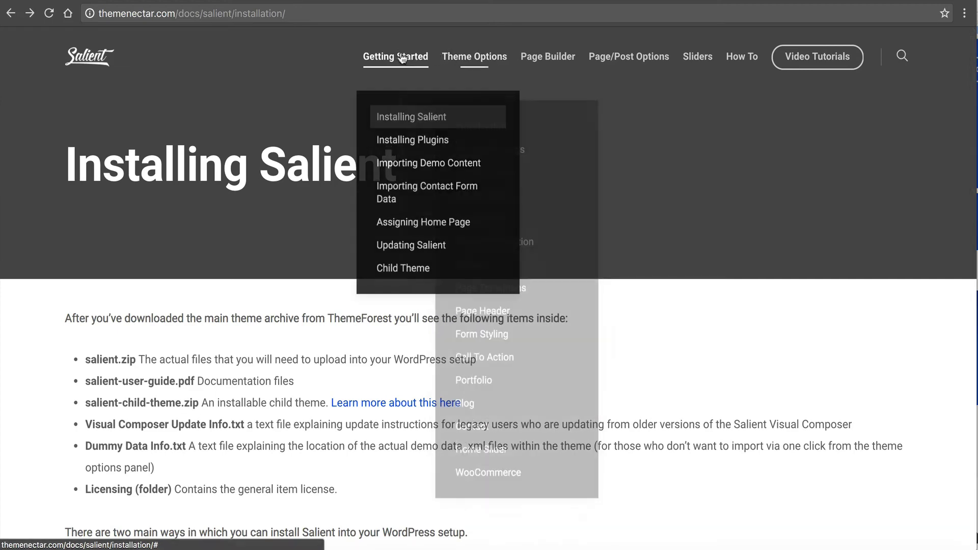
pyautogui.click(401, 159)
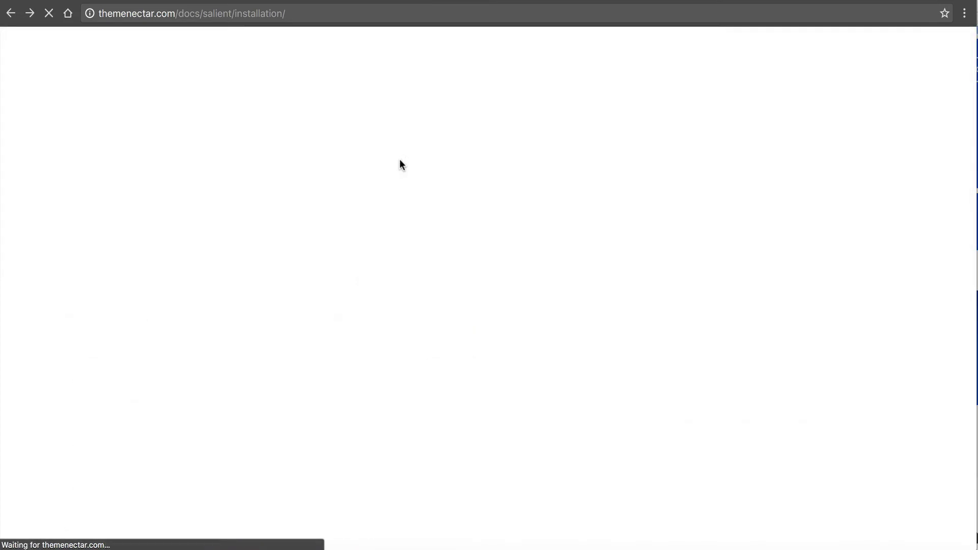
pyautogui.scroll(-4, 400, 160)
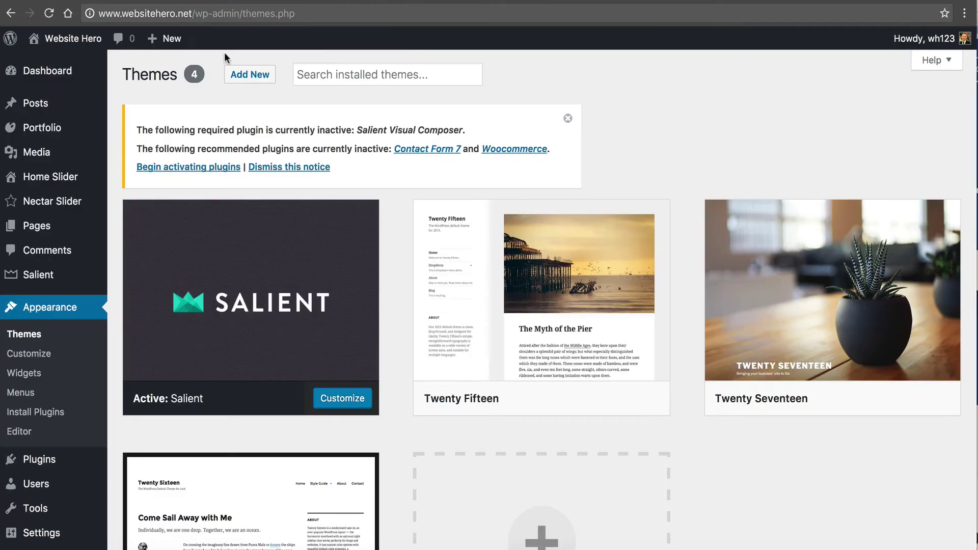
pyautogui.moveTo(31, 275)
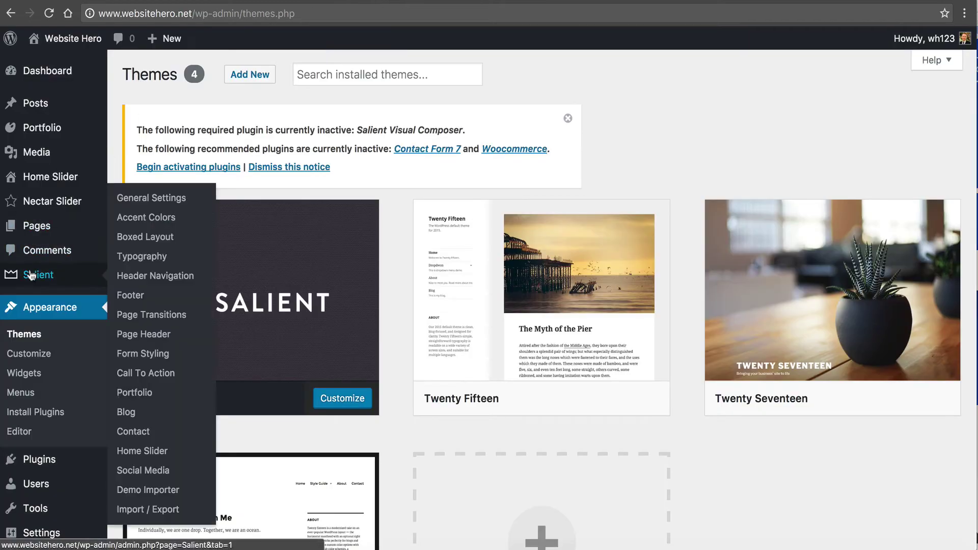
# - Open Salient's Import / Export options and browse the Demo Importer's Agency, App and Ascend demos
pyautogui.click(153, 509)
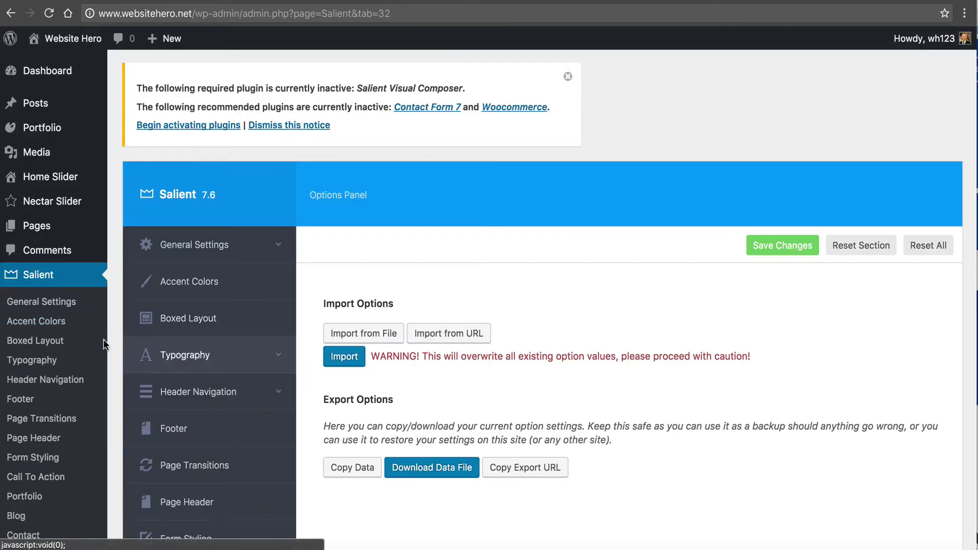
pyautogui.scroll(-2, 60, 383)
pyautogui.scroll(-2, 59, 380)
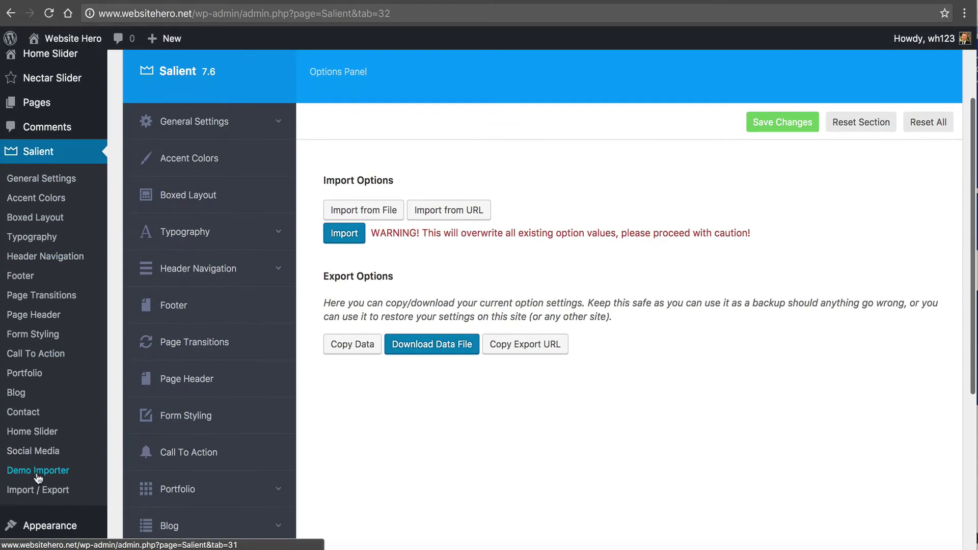
pyautogui.click(15, 467)
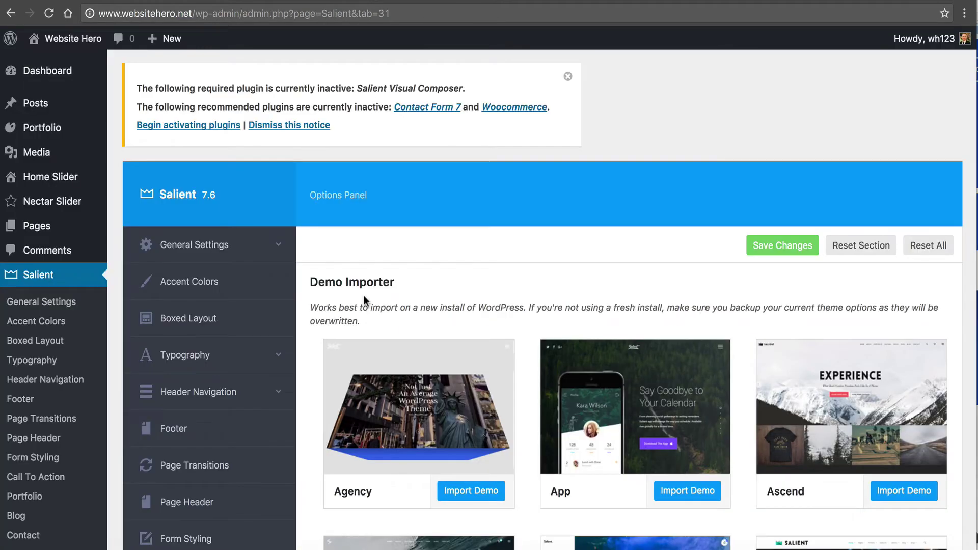
pyautogui.scroll(-3, 364, 298)
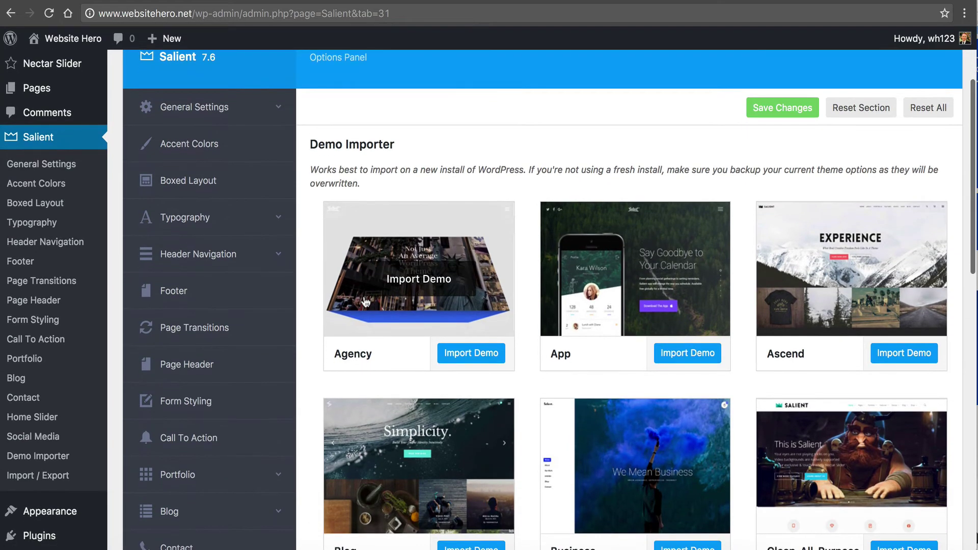
pyautogui.scroll(-2, 366, 302)
pyautogui.scroll(2, 366, 303)
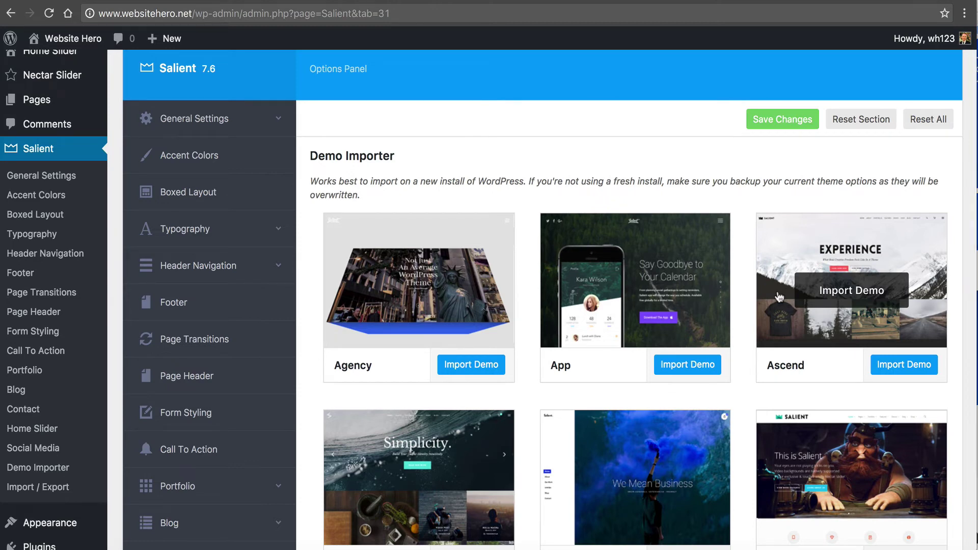
pyautogui.scroll(-3, 694, 202)
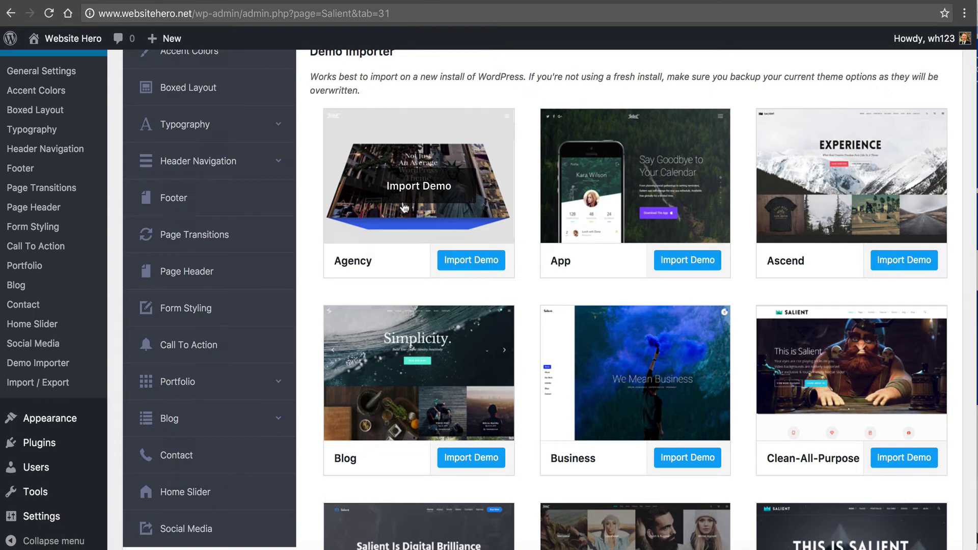
pyautogui.click(755, 2)
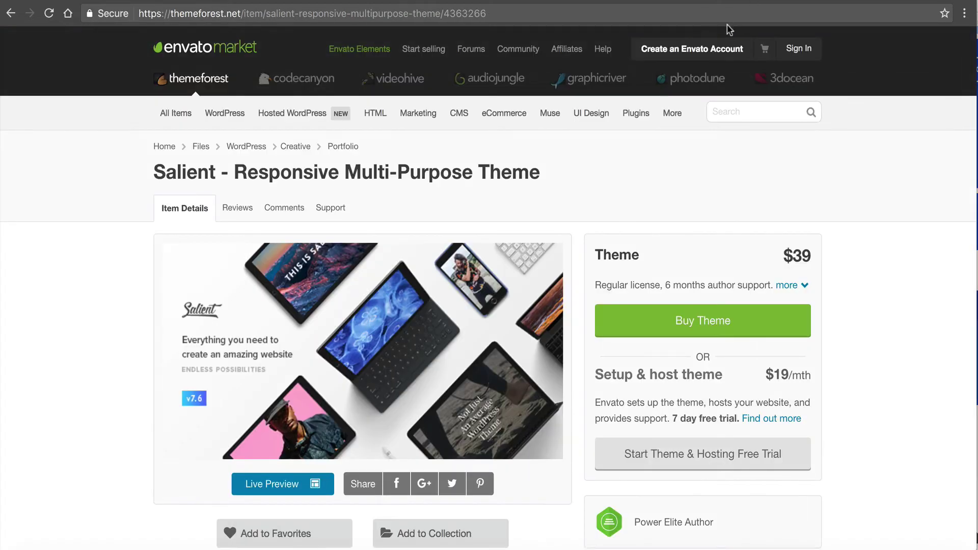
# - Browse the All Demos grid, including Corporate, in Salient's full-screen live preview
pyautogui.click(246, 479)
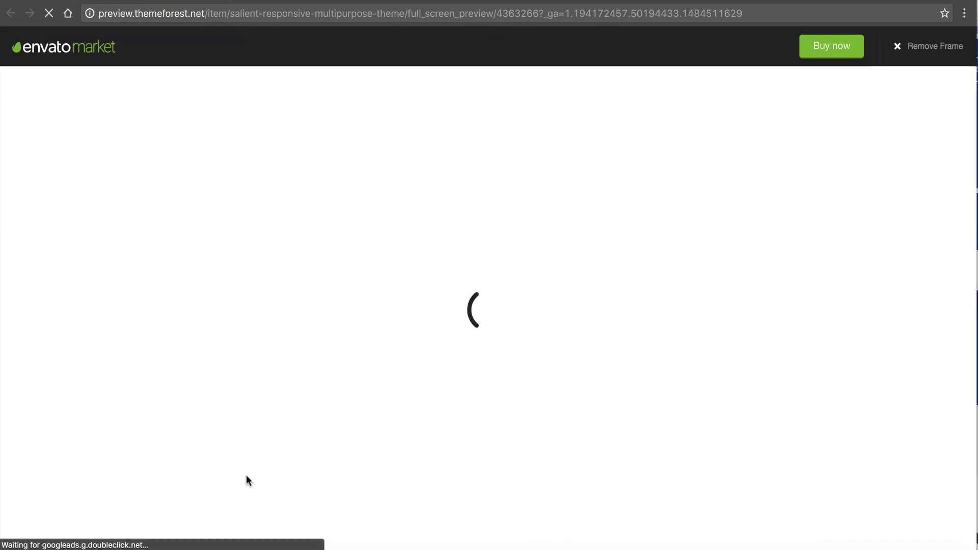
pyautogui.scroll(-12, 384, 463)
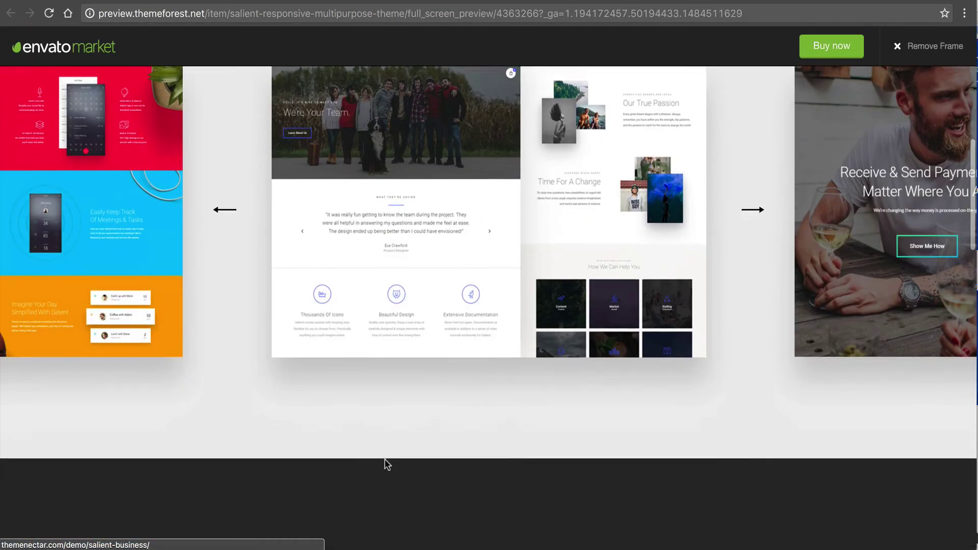
pyautogui.scroll(-9, 385, 462)
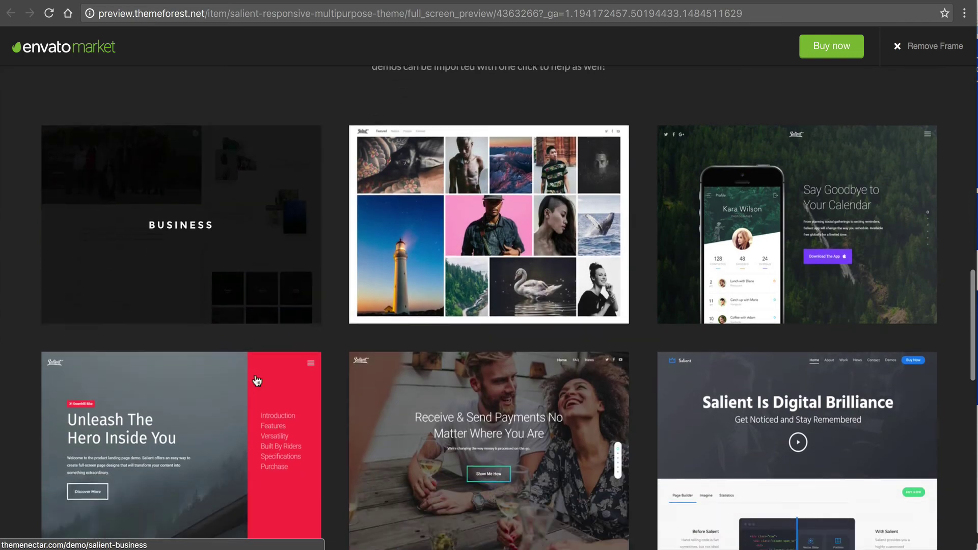
pyautogui.scroll(-3, 258, 381)
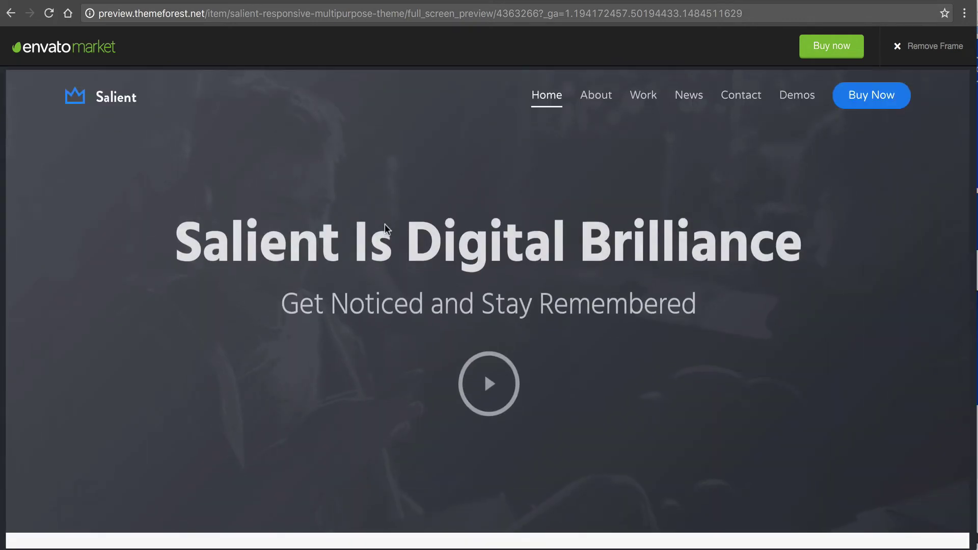
pyautogui.scroll(-20, 276, 252)
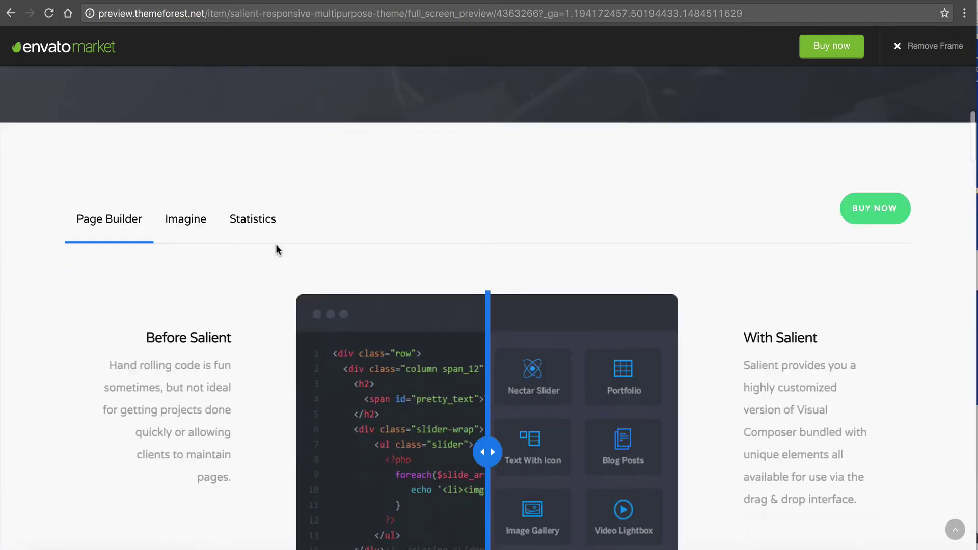
pyautogui.scroll(-15, 276, 250)
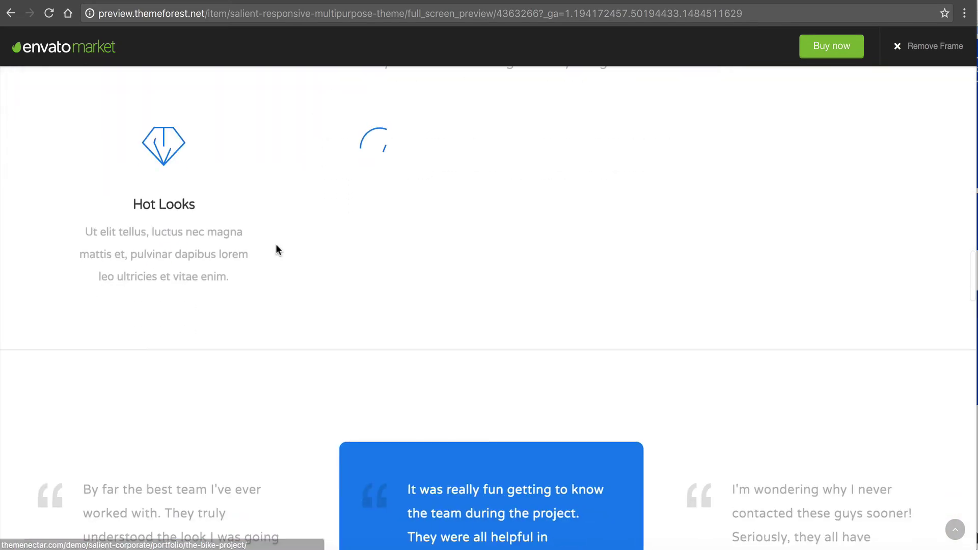
pyautogui.scroll(15, 277, 250)
pyautogui.scroll(15, 277, 250)
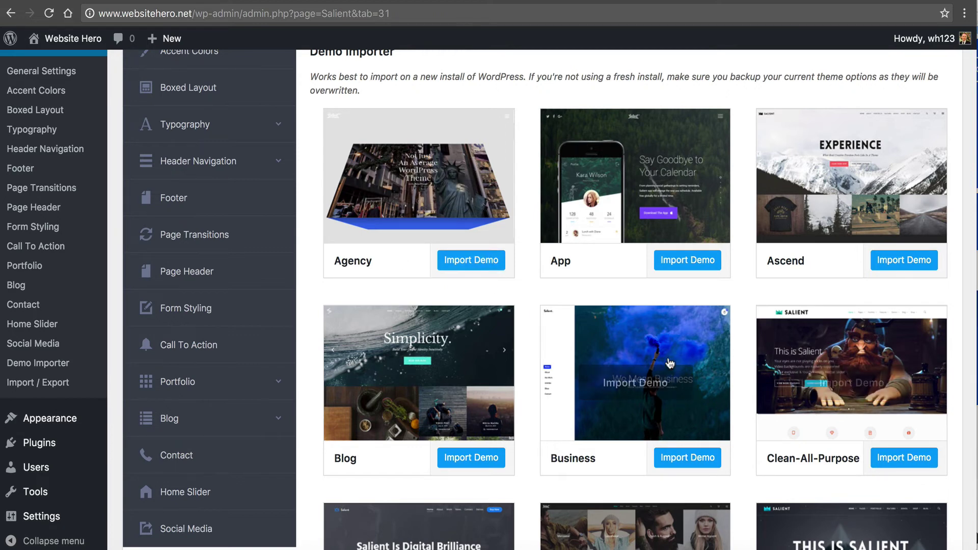
# - Import and confirm the Corporate demo, then check its posts on the live homepage
pyautogui.scroll(-5, 795, 360)
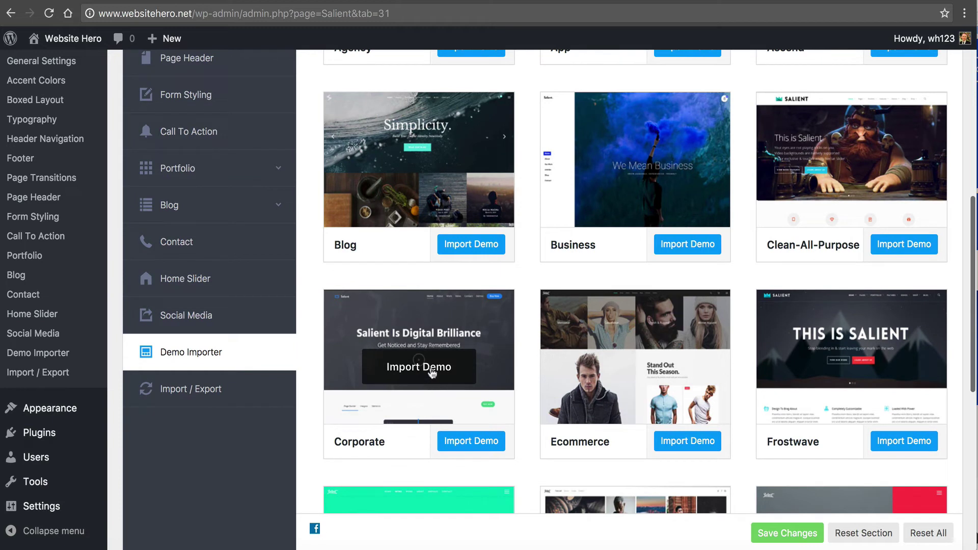
pyautogui.click(447, 442)
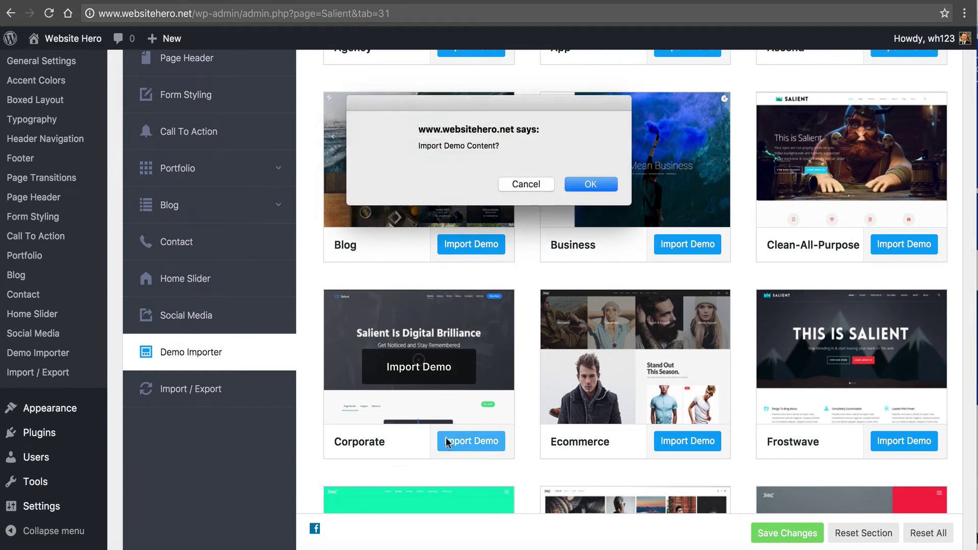
pyautogui.click(605, 187)
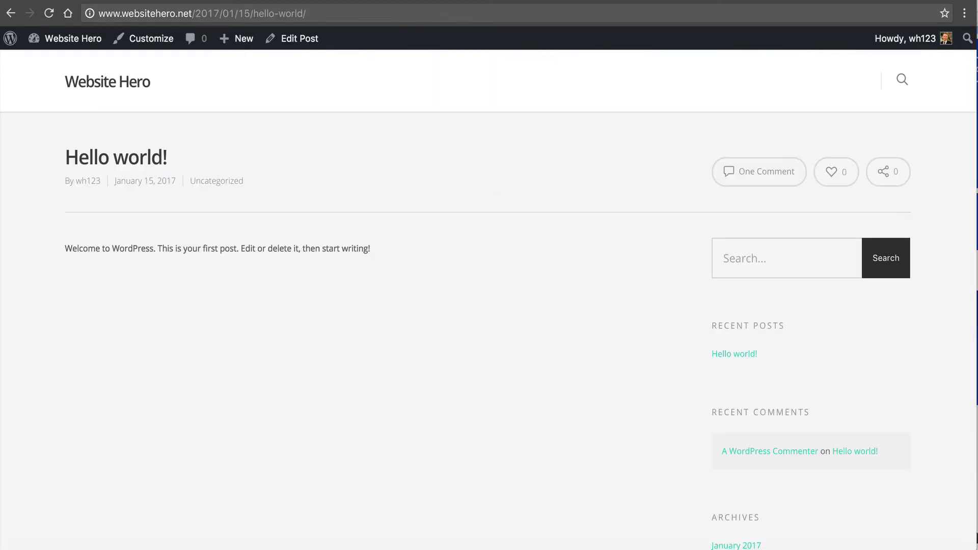
pyautogui.click(109, 85)
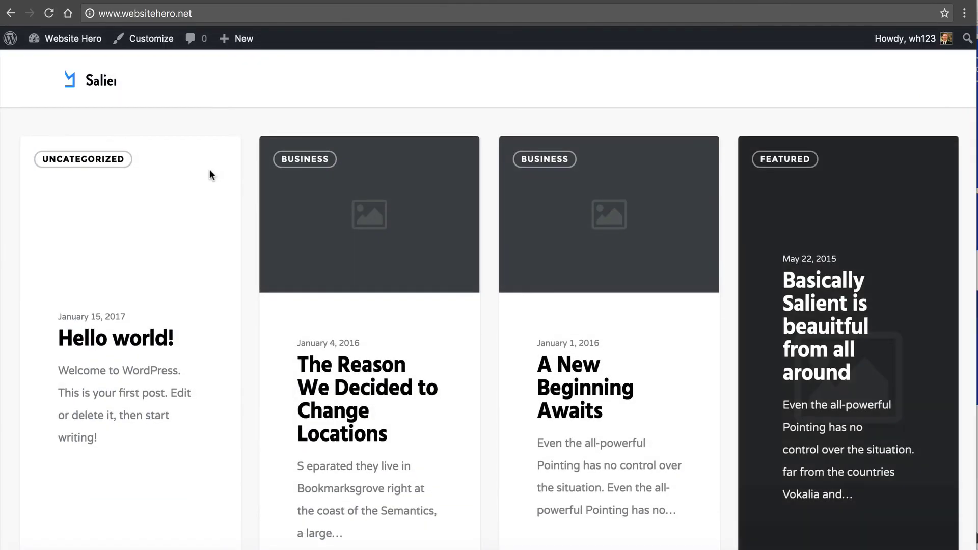
pyautogui.scroll(-20, 312, 198)
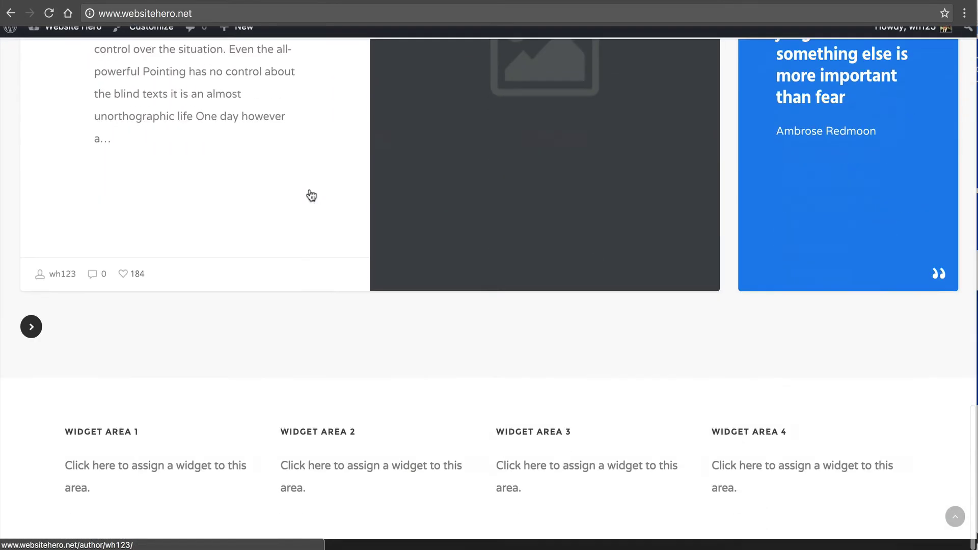
pyautogui.scroll(20, 311, 196)
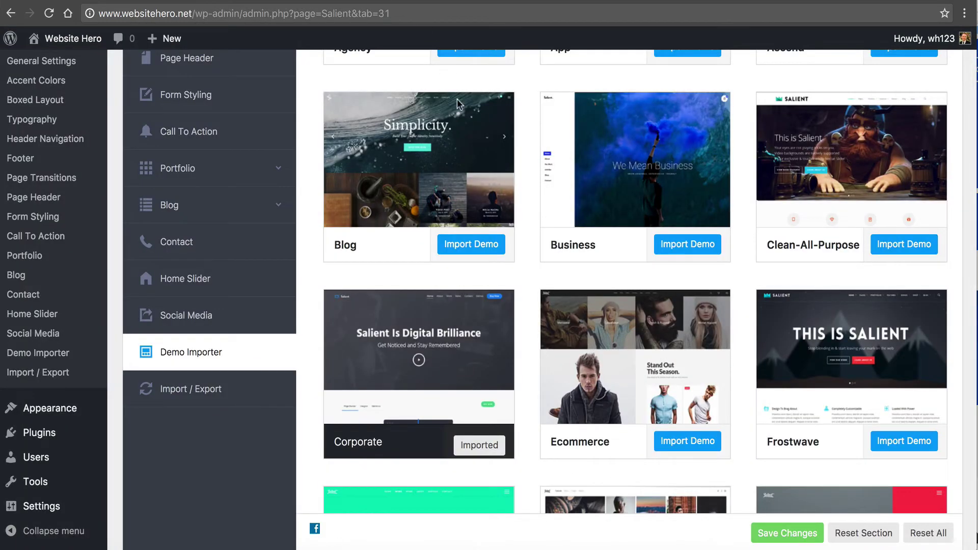
# - Look through Salient's General Settings, then go to Pages > All Pages
pyautogui.scroll(9, 473, 268)
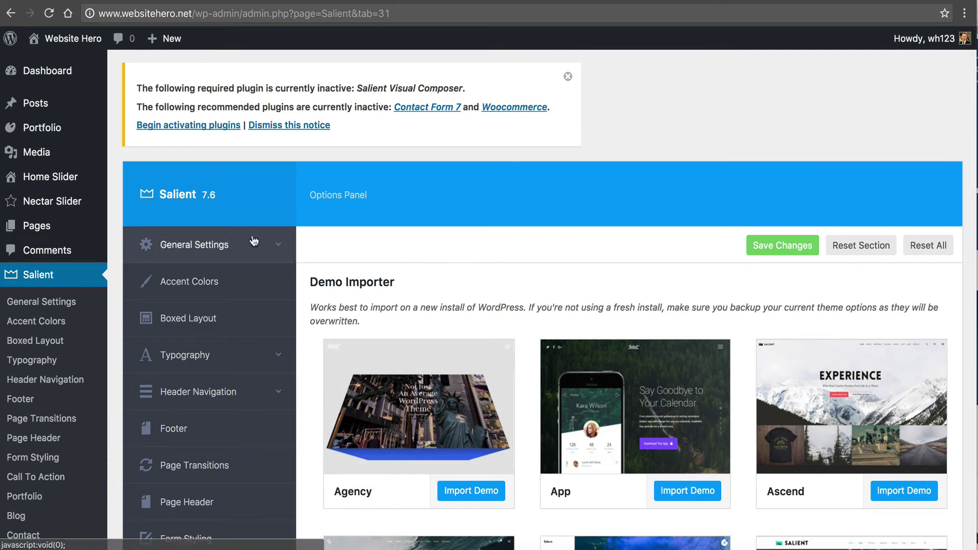
pyautogui.click(267, 258)
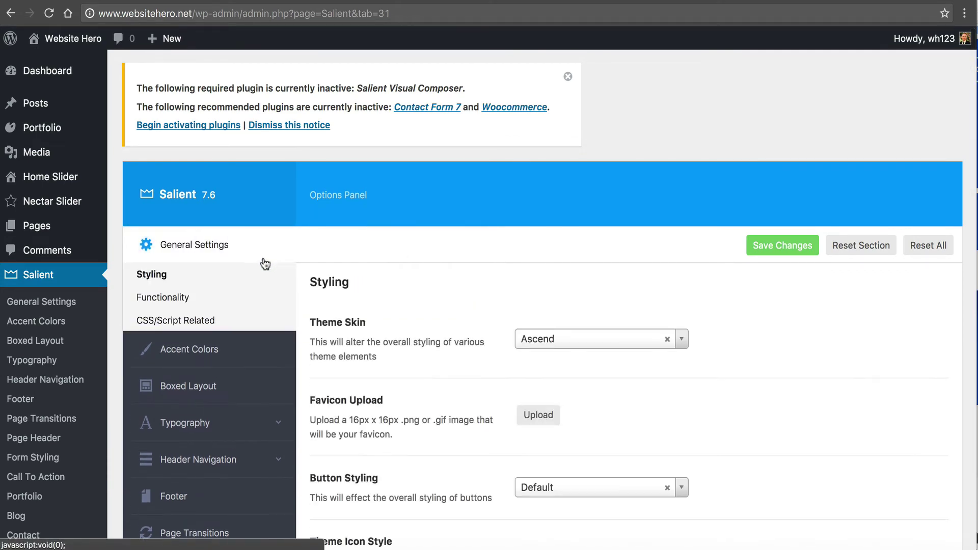
pyautogui.scroll(-3, 462, 314)
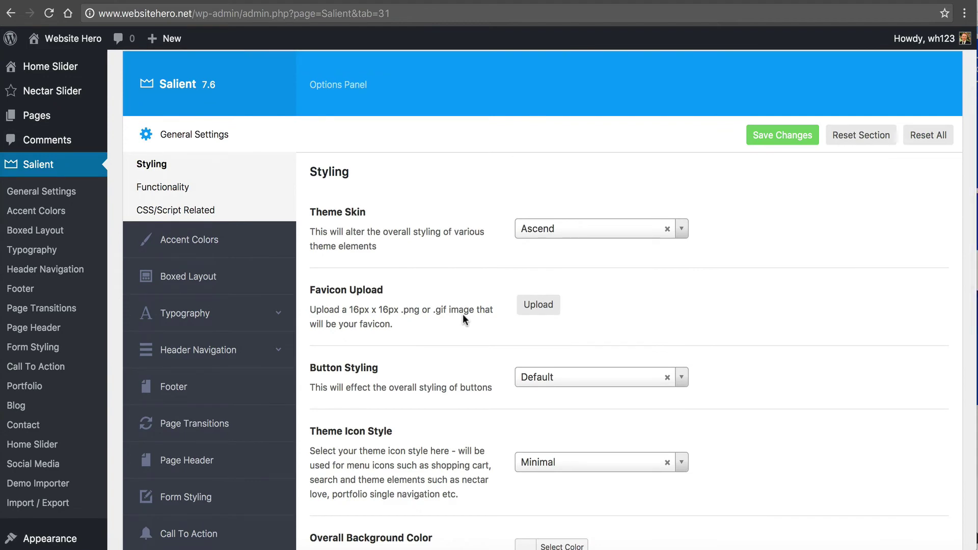
pyautogui.scroll(-2, 463, 315)
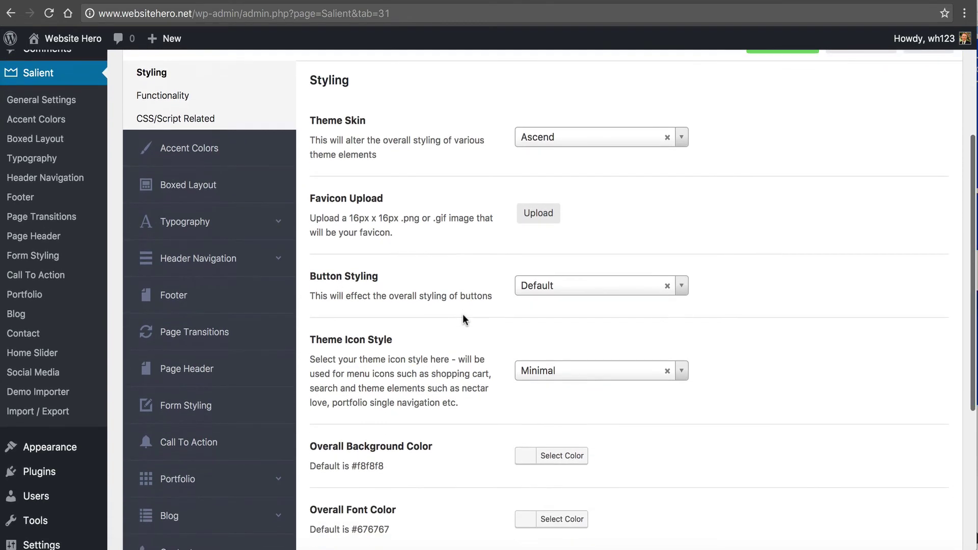
pyautogui.scroll(-1, 463, 316)
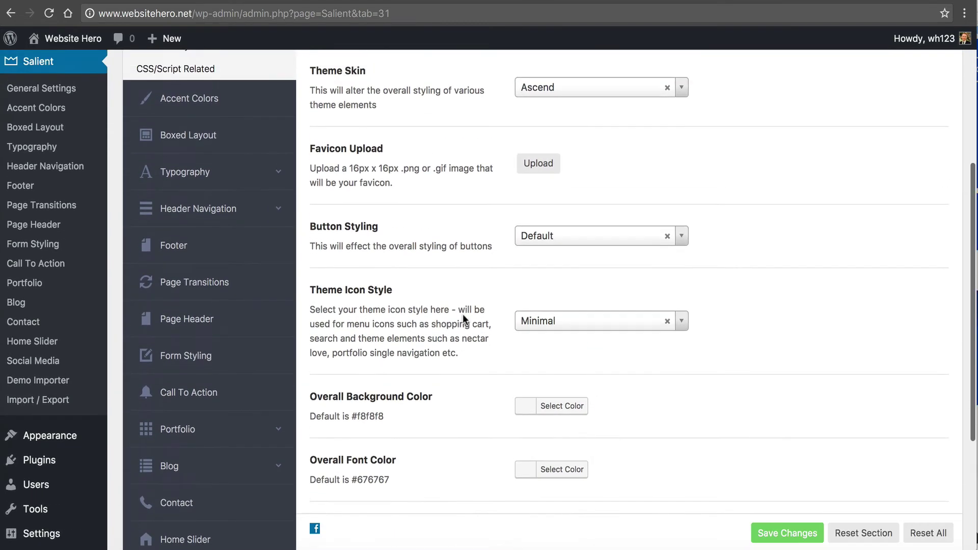
pyautogui.scroll(5, 462, 314)
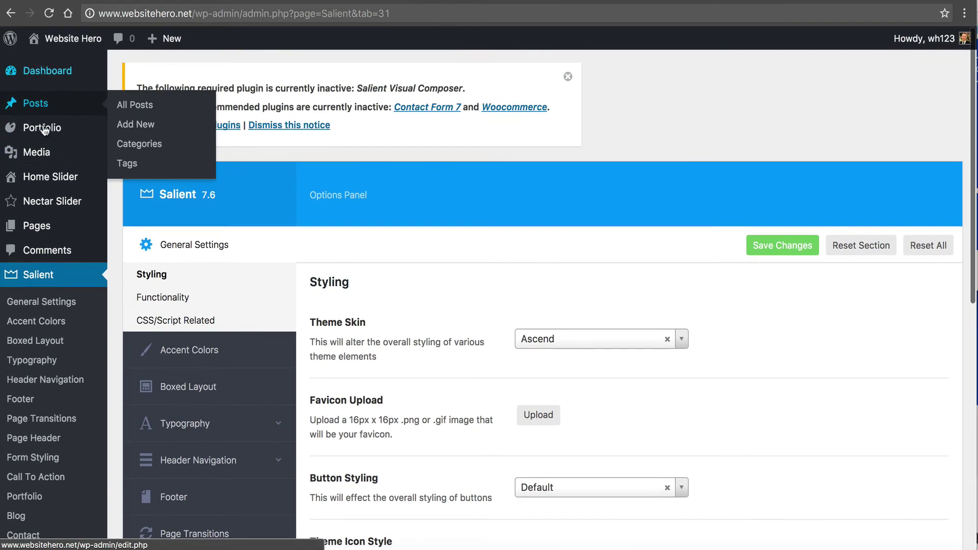
pyautogui.moveTo(137, 230)
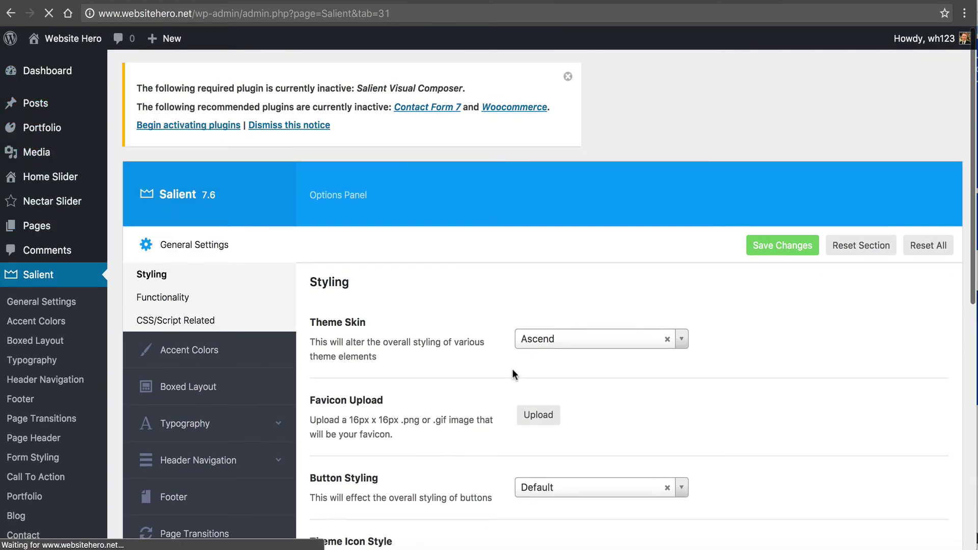
pyautogui.scroll(-1, 442, 316)
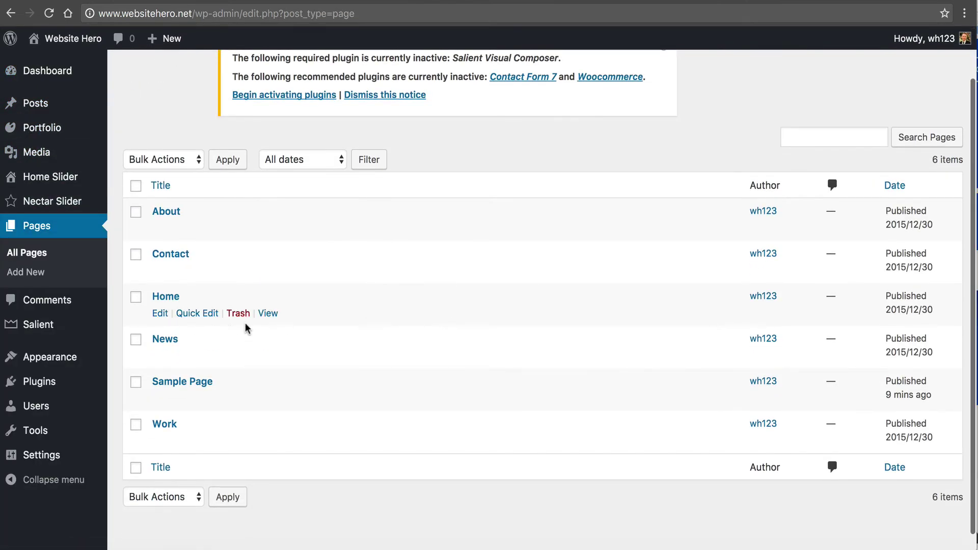
# - View the published Home page on the live site and scroll through its content
pyautogui.click(267, 314)
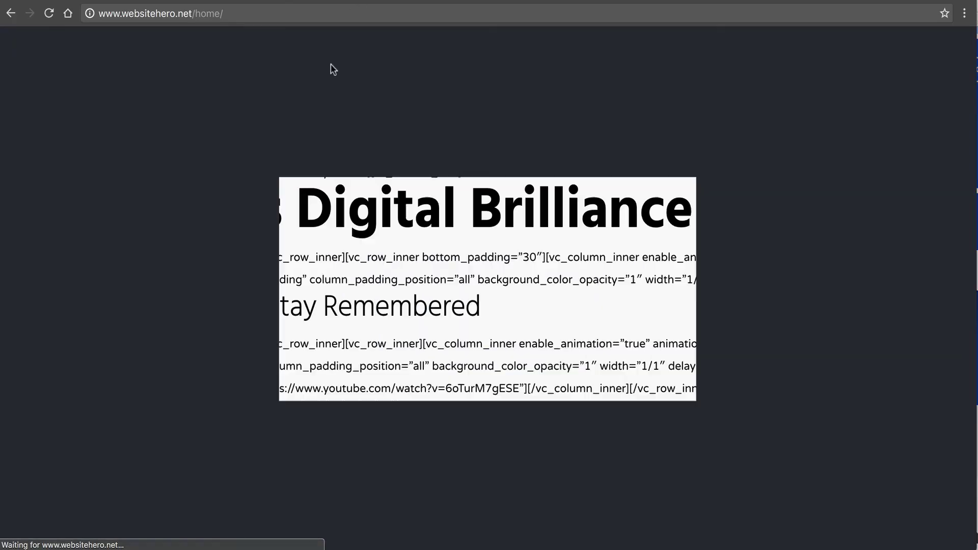
pyautogui.scroll(-12, 192, 78)
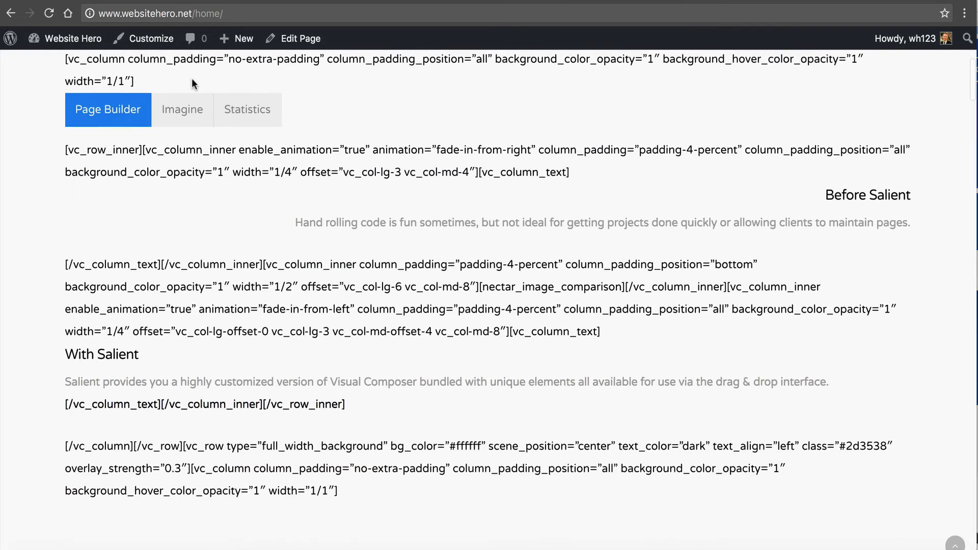
pyautogui.scroll(-20, 569, 269)
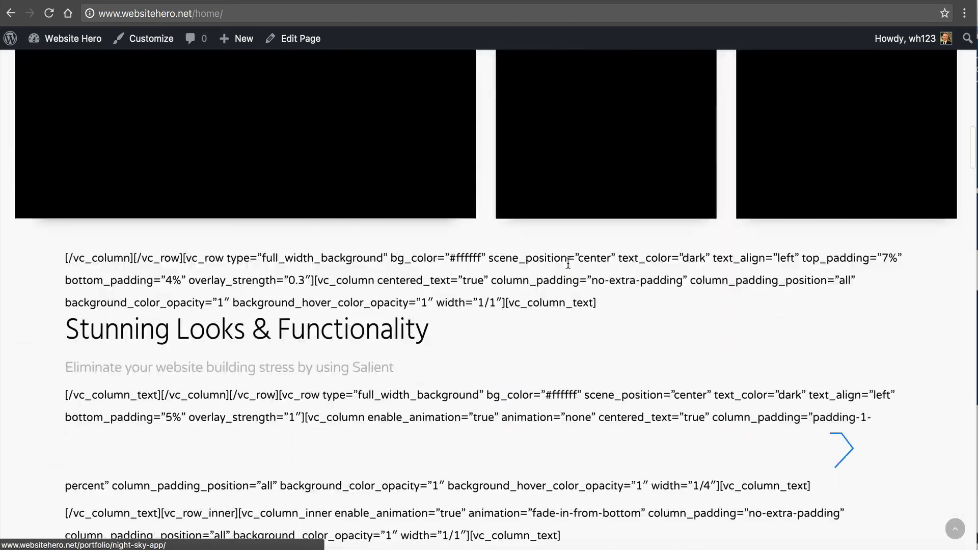
pyautogui.scroll(20, 567, 262)
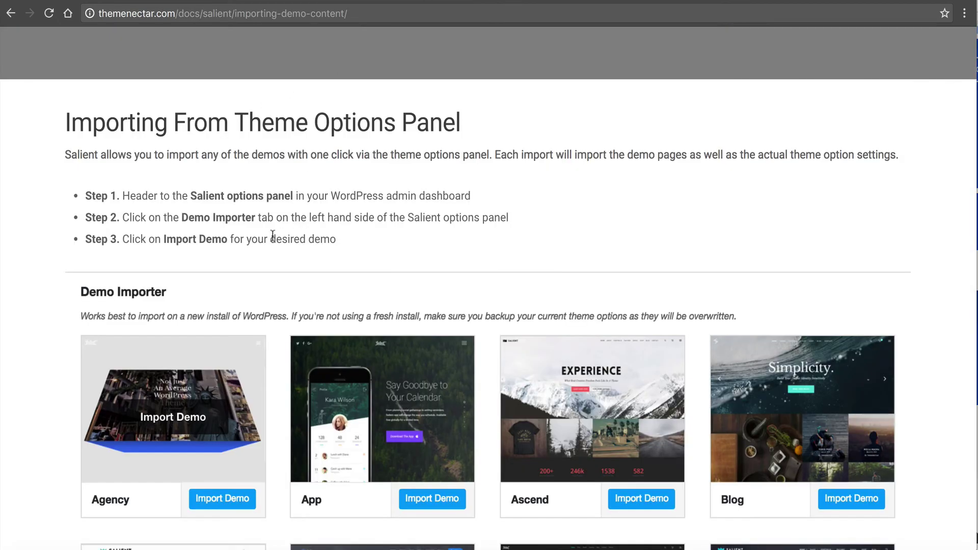
# - Read through Salient's Importing Demo Content documentation page
pyautogui.scroll(-12, 273, 235)
pyautogui.scroll(18, 273, 235)
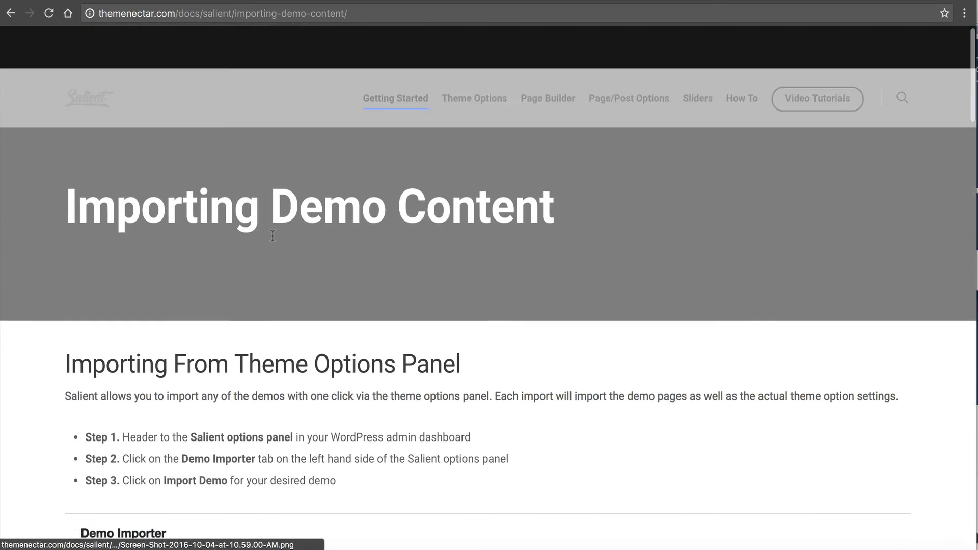
pyautogui.scroll(-1, 272, 236)
pyautogui.moveTo(483, 59)
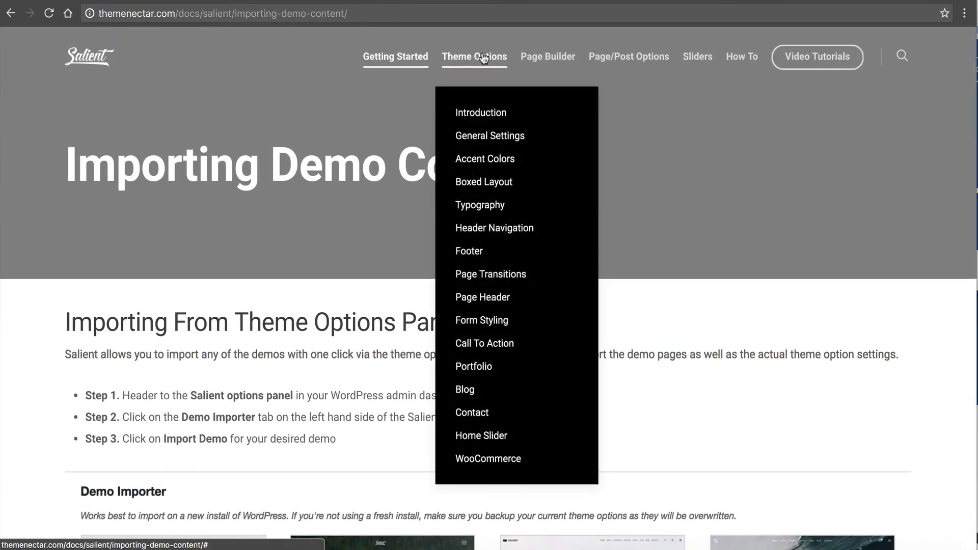
# - Switch browser tabs to the site's blog page and the Softaculous install confirmation
pyautogui.click(302, 0)
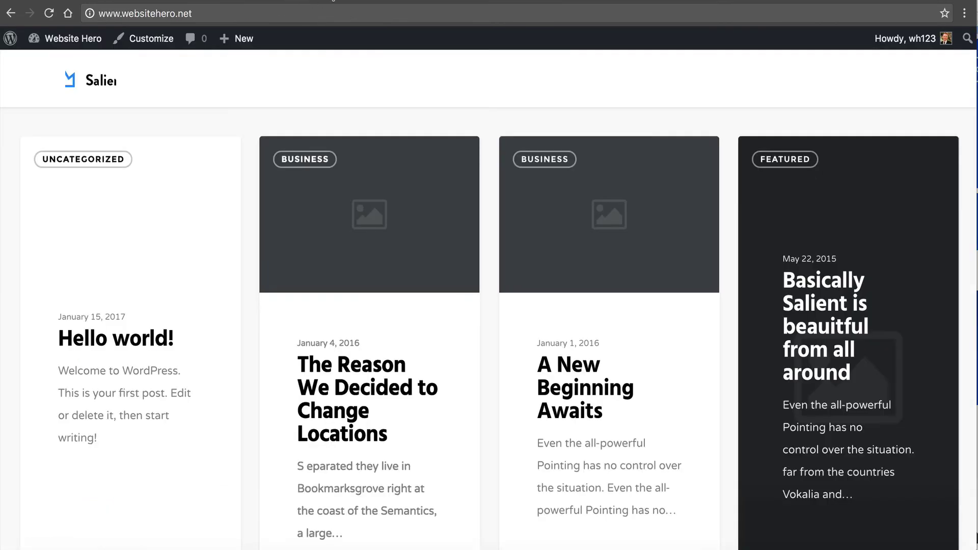
pyautogui.click(331, 0)
pyautogui.click(332, 0)
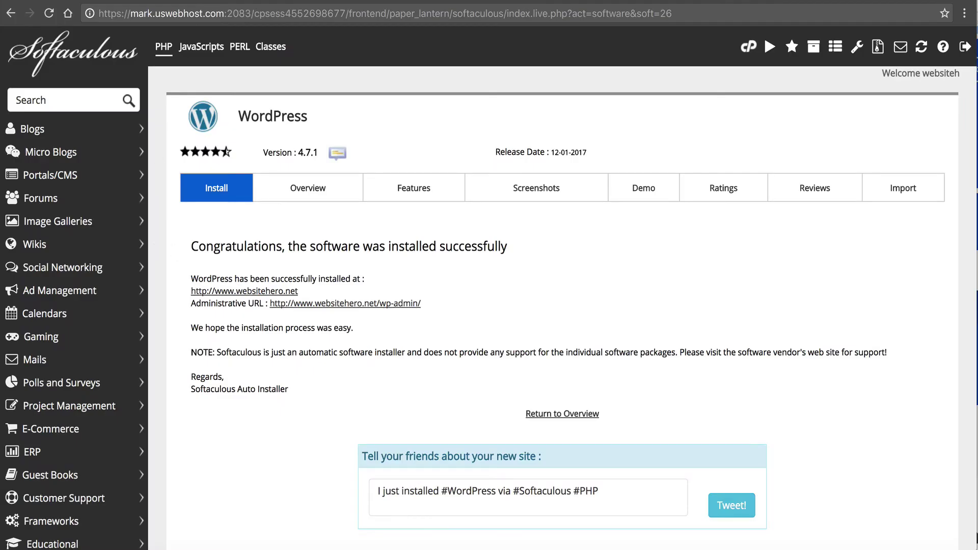
pyautogui.click(619, 0)
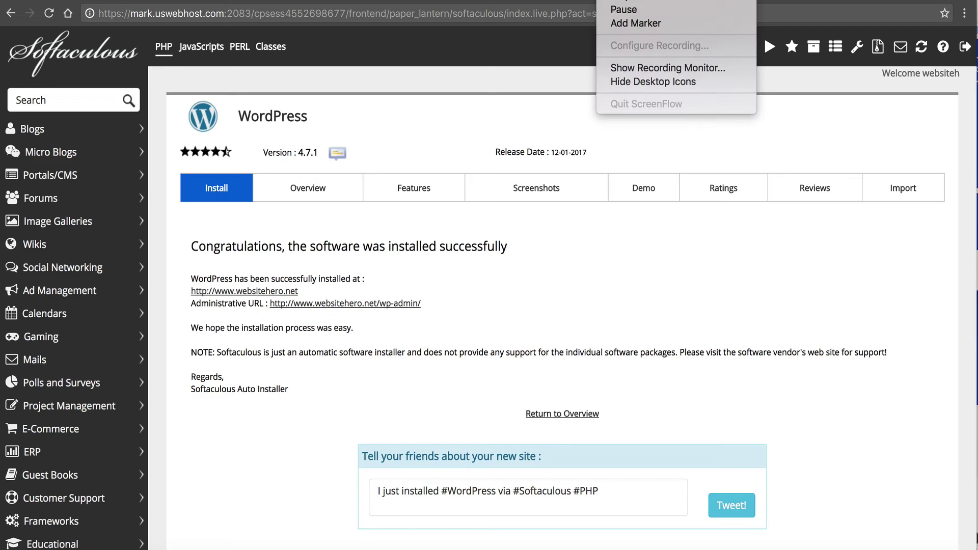
pyautogui.click(622, 7)
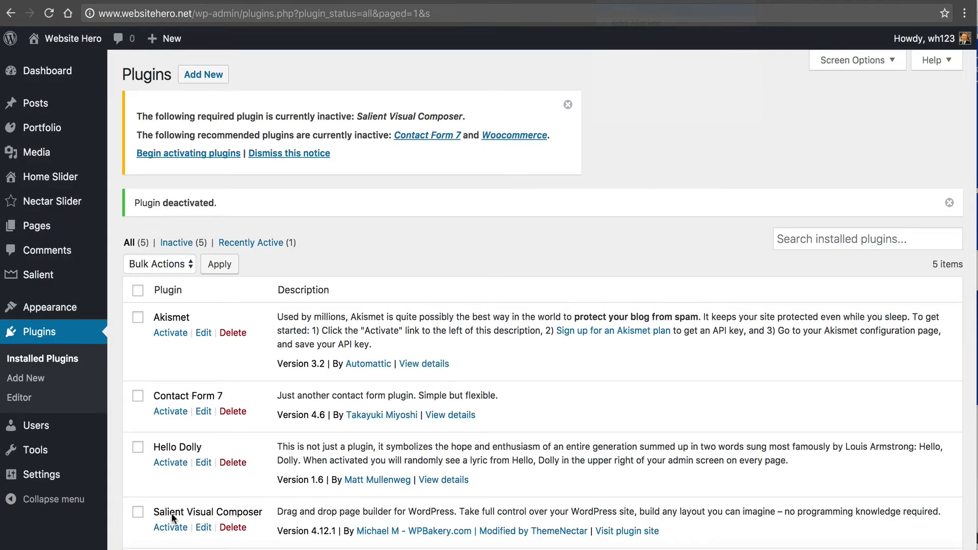
# - Scroll down the Plugins list to the activated Salient Visual Composer entry
pyautogui.scroll(-3, 271, 368)
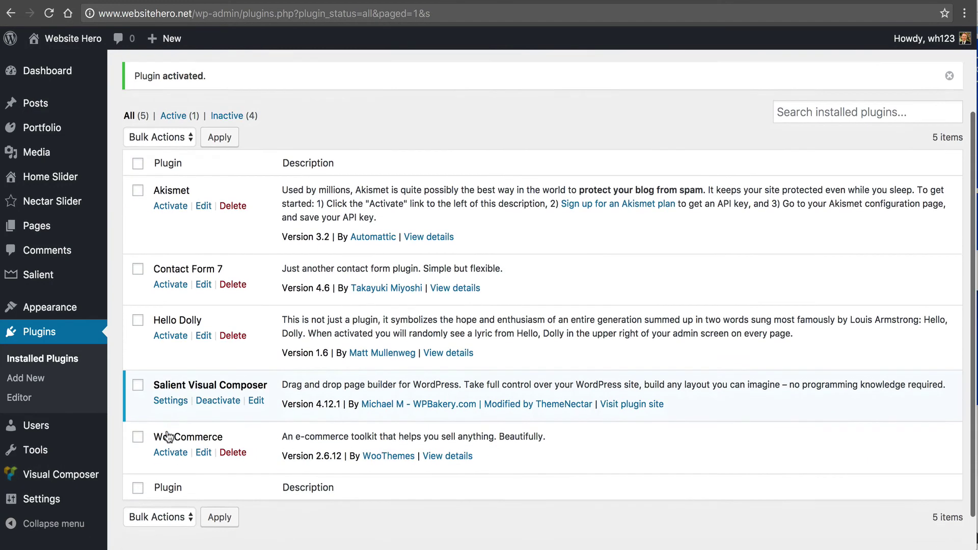
pyautogui.scroll(-1, 168, 436)
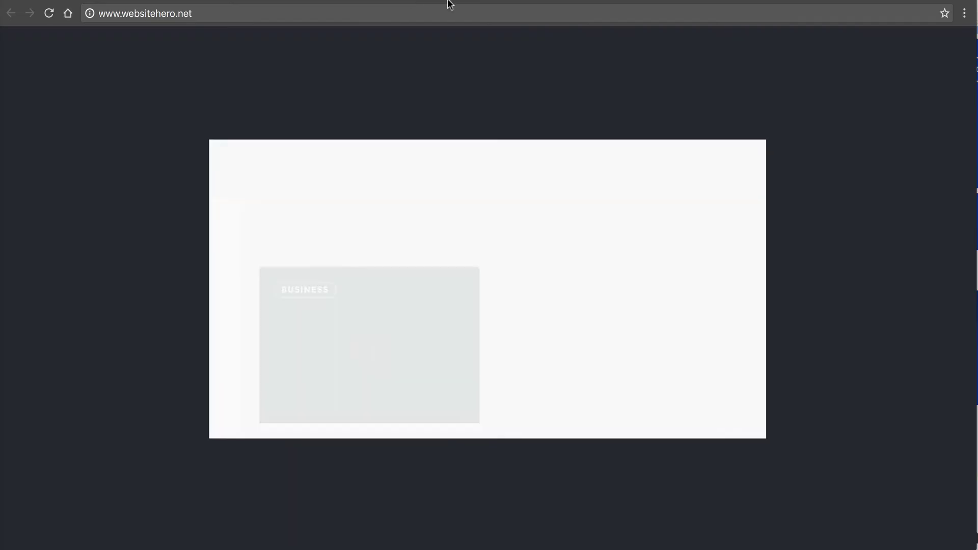
# - Browse the live blog, then move through the admin sidebar to Settings > General
pyautogui.scroll(-15, 215, 358)
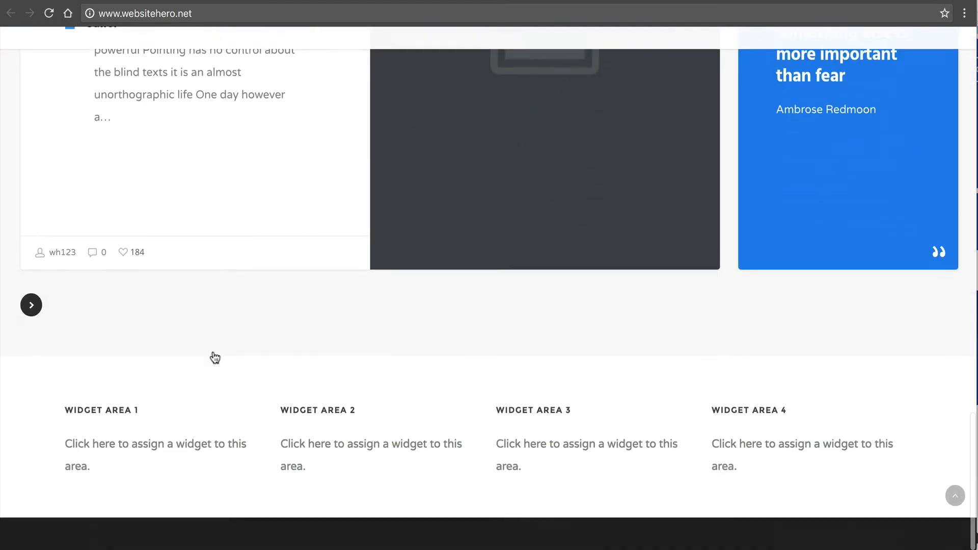
pyautogui.scroll(15, 215, 358)
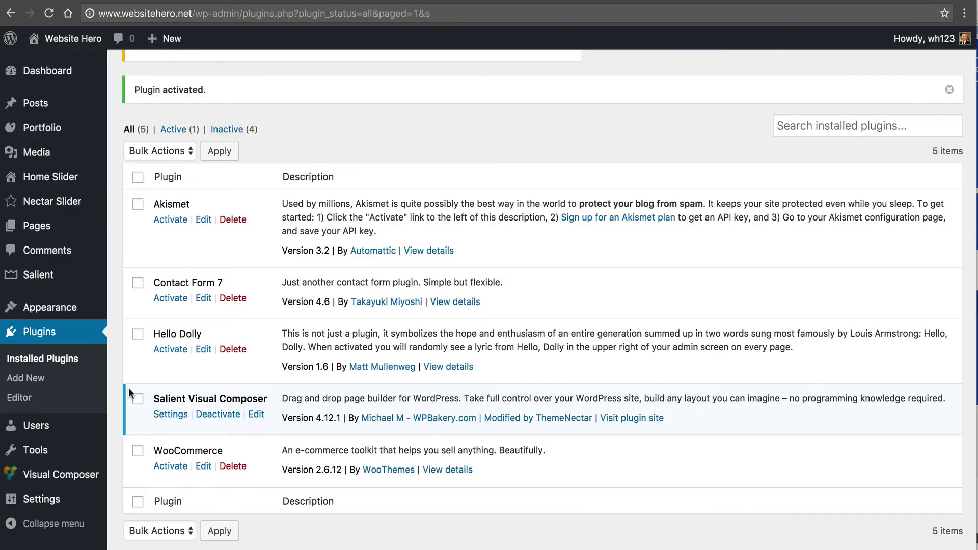
pyautogui.scroll(-2, 51, 311)
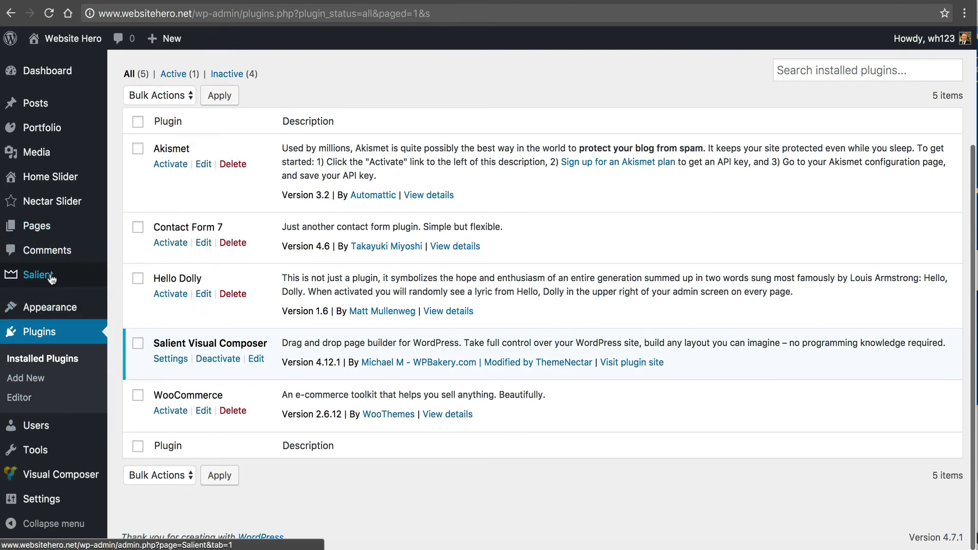
pyautogui.moveTo(51, 289)
pyautogui.moveTo(51, 312)
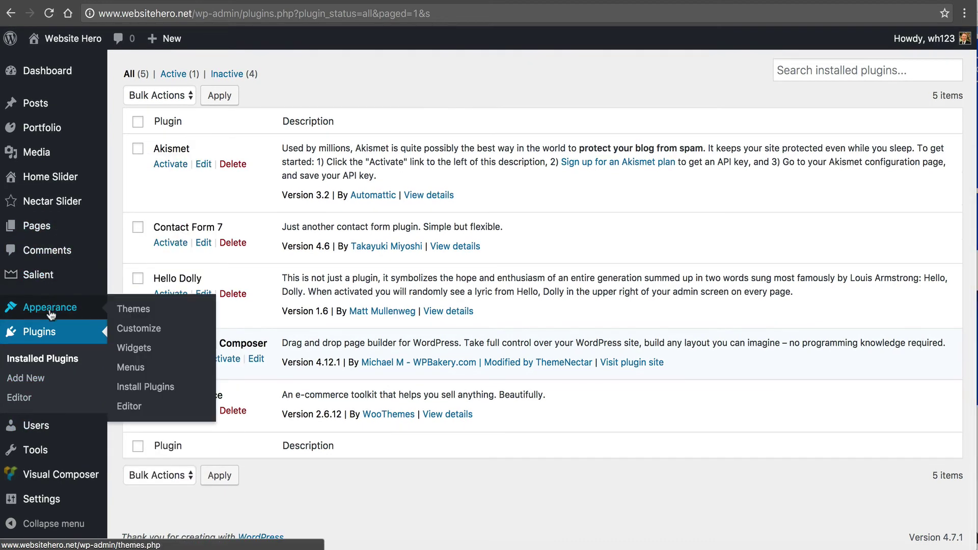
pyautogui.moveTo(42, 507)
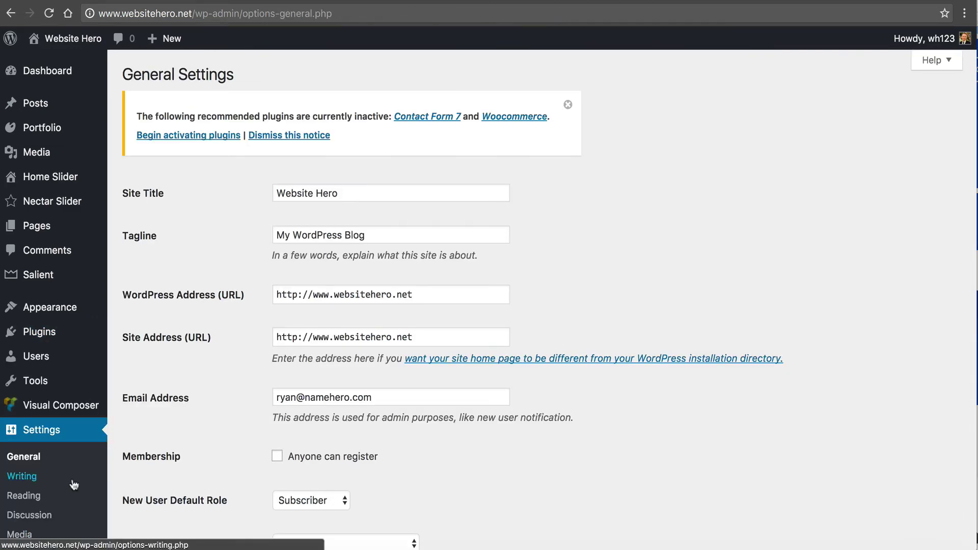
# - Set Home as the static front page and News as the posts page, then save
pyautogui.scroll(-2, 182, 441)
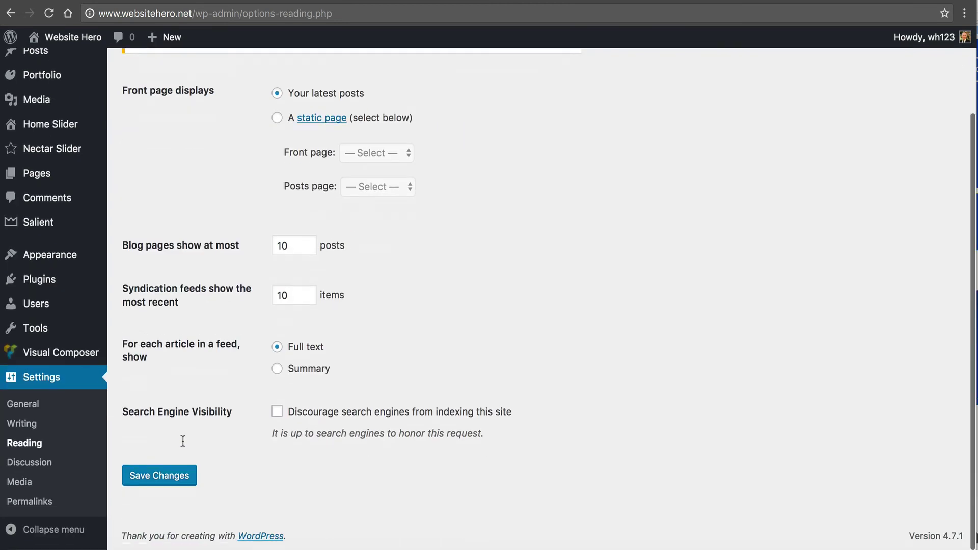
pyautogui.scroll(1, 182, 441)
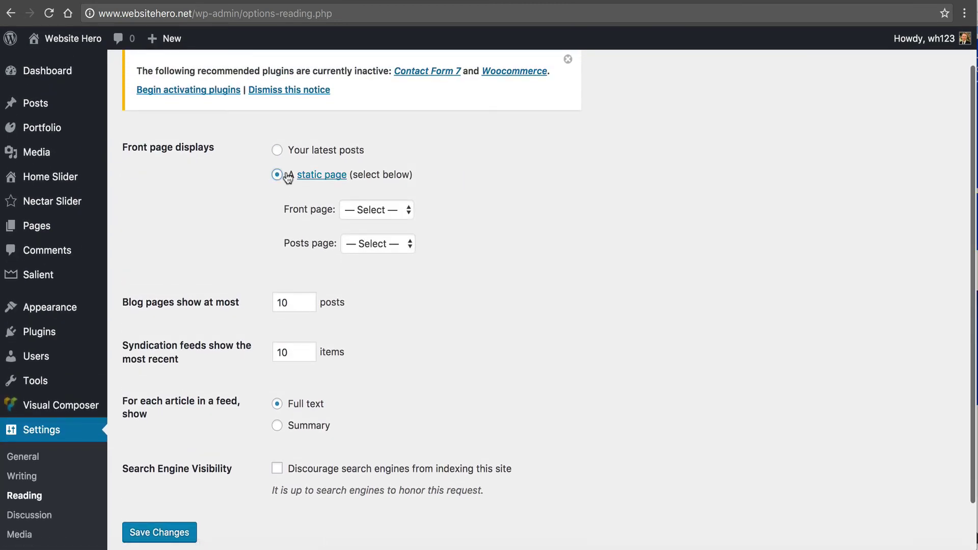
pyautogui.click(357, 209)
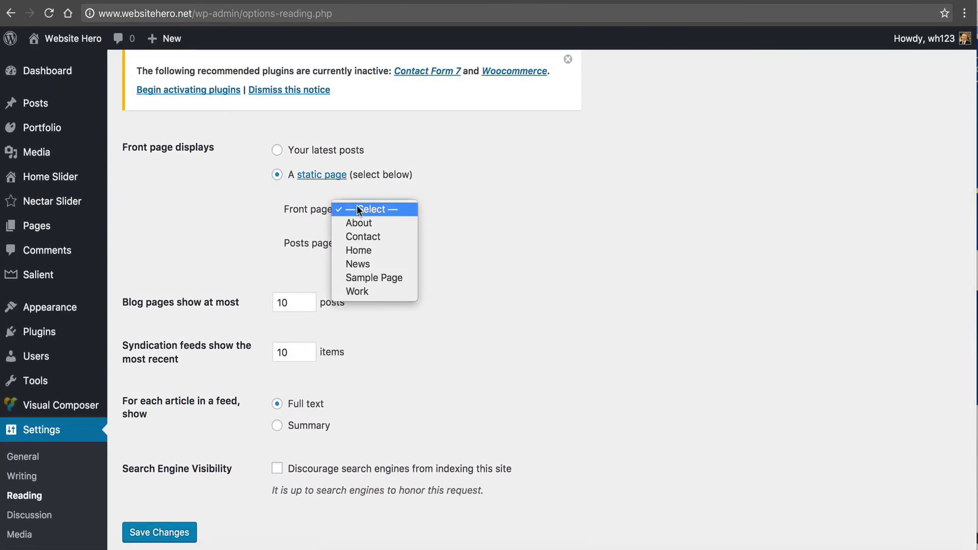
pyautogui.click(372, 250)
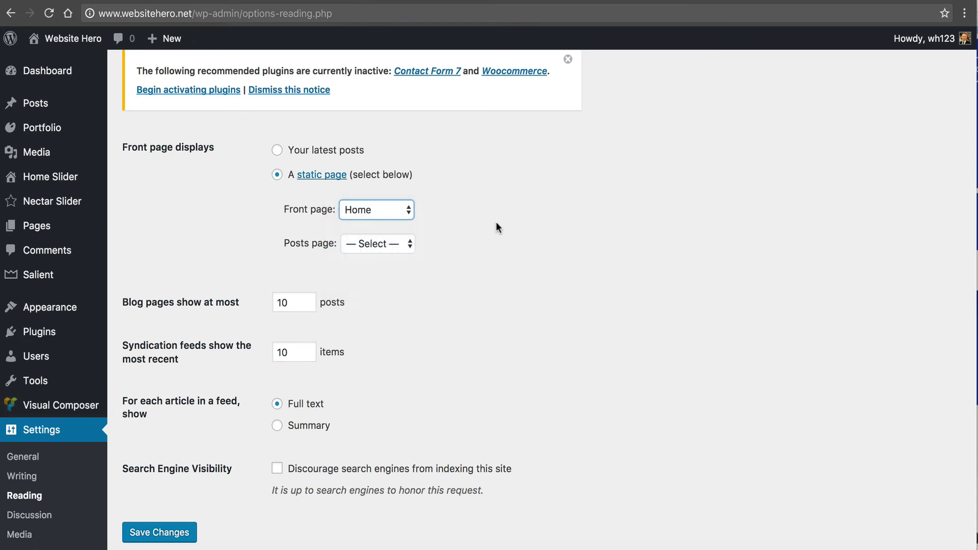
pyautogui.click(498, 226)
pyautogui.click(380, 239)
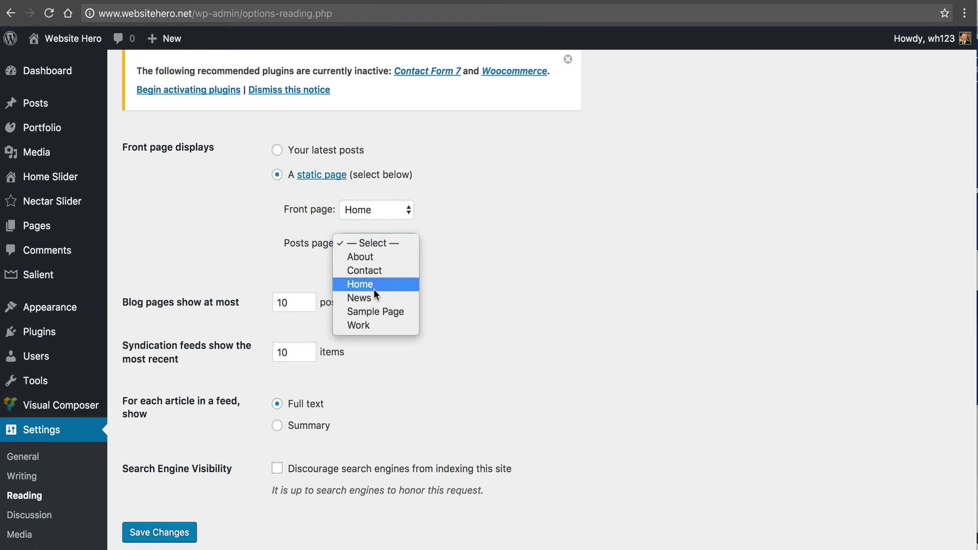
pyautogui.click(397, 298)
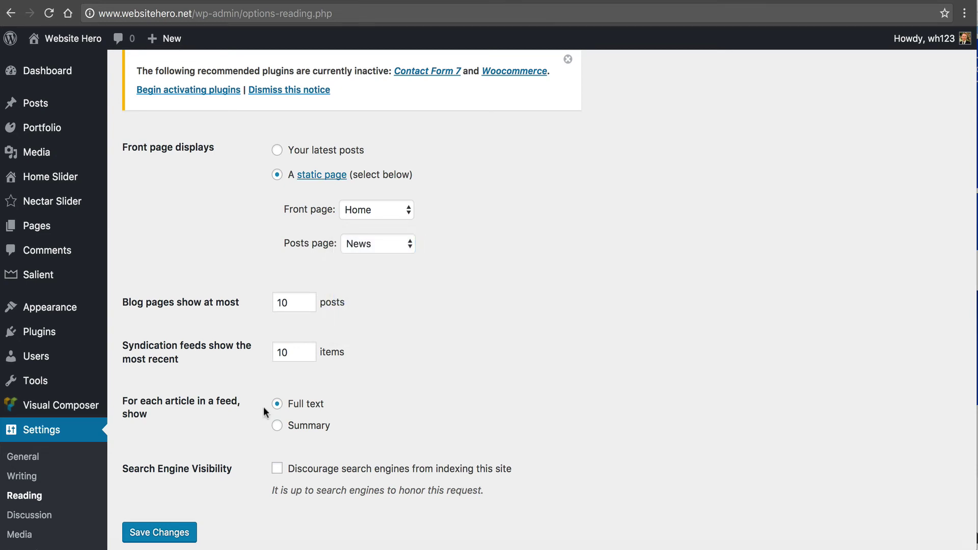
pyautogui.click(146, 531)
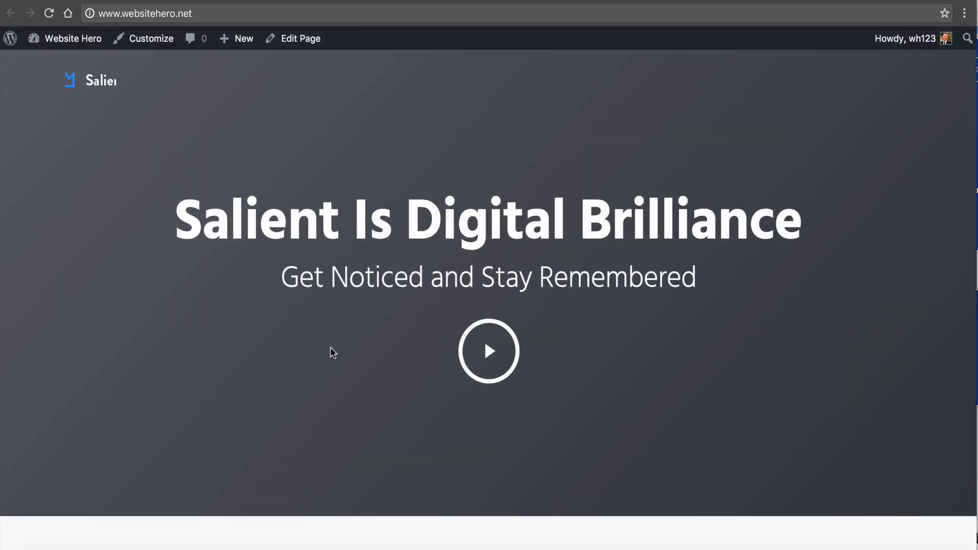
# - Play and close the hero video, then scroll the Corporate homepage down and back up
pyautogui.click(484, 365)
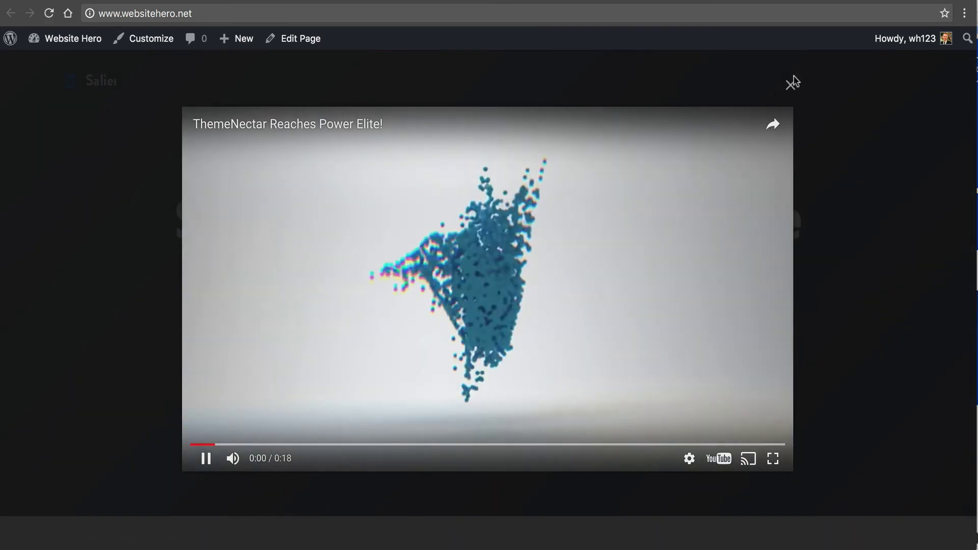
pyautogui.click(792, 86)
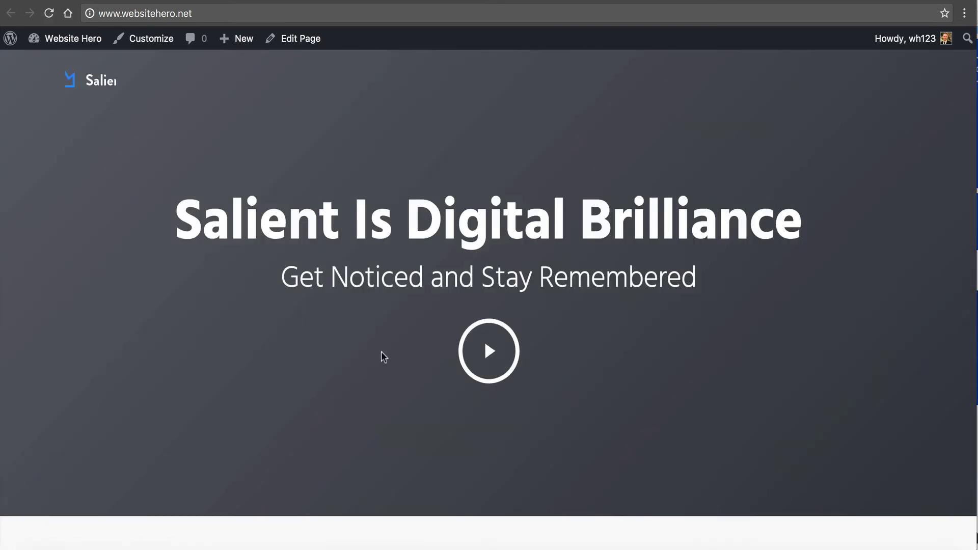
pyautogui.scroll(-10, 102, 212)
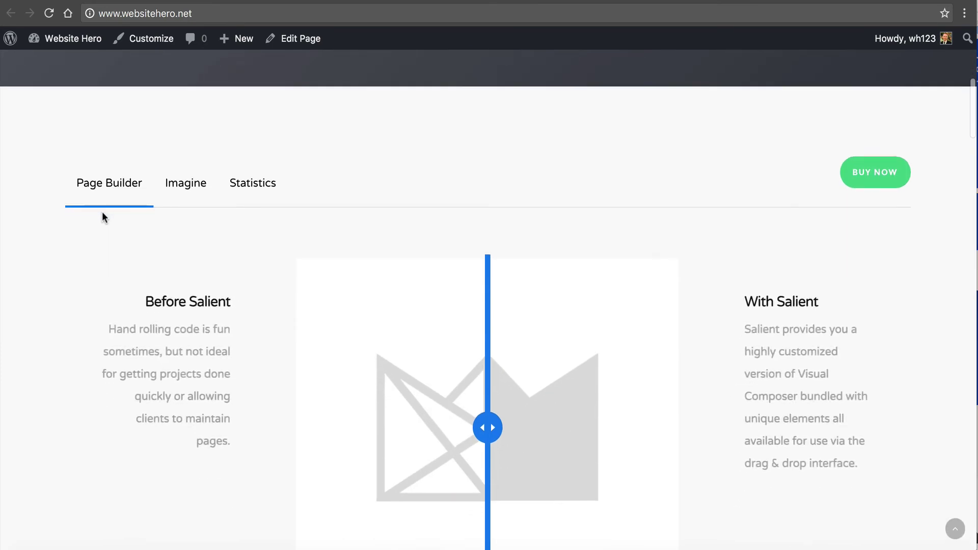
pyautogui.scroll(-10, 103, 217)
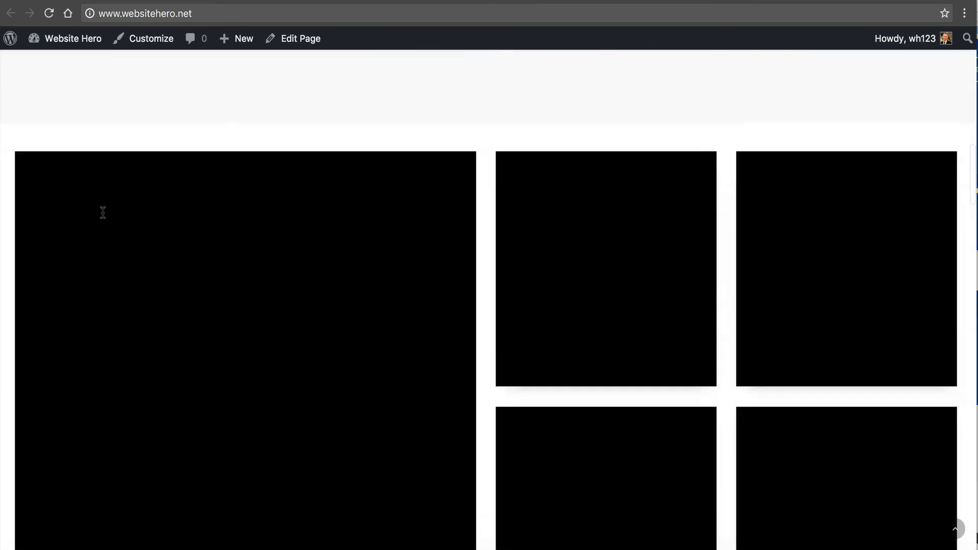
pyautogui.scroll(-15, 103, 212)
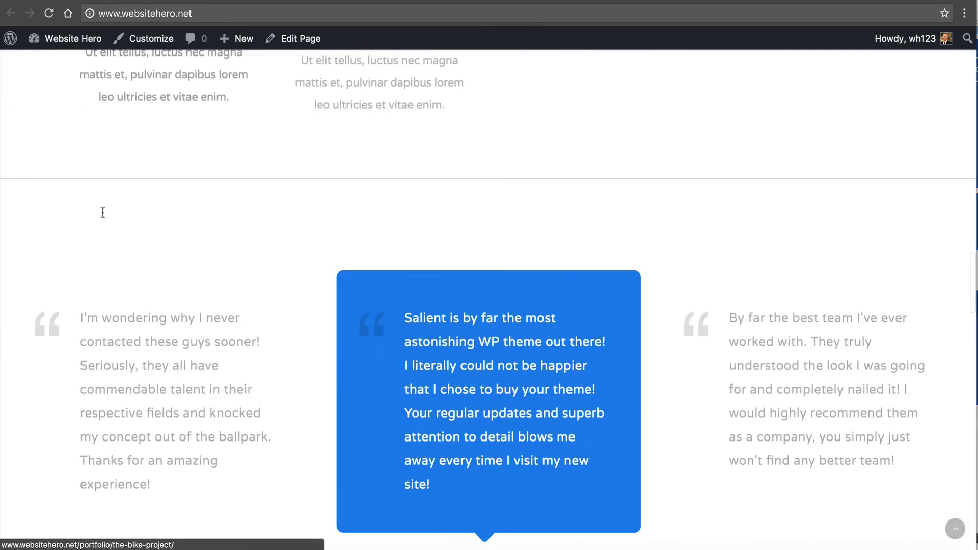
pyautogui.scroll(-15, 103, 213)
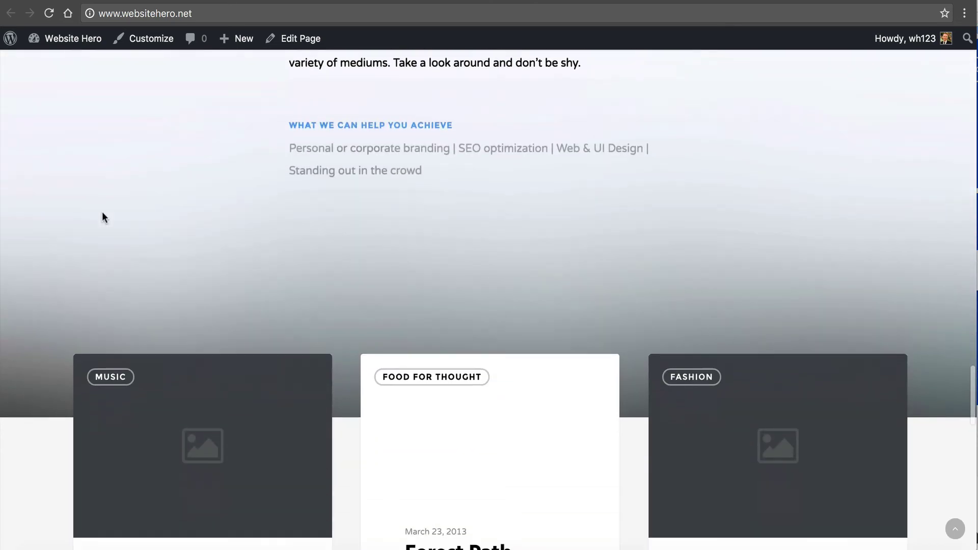
pyautogui.scroll(-15, 104, 217)
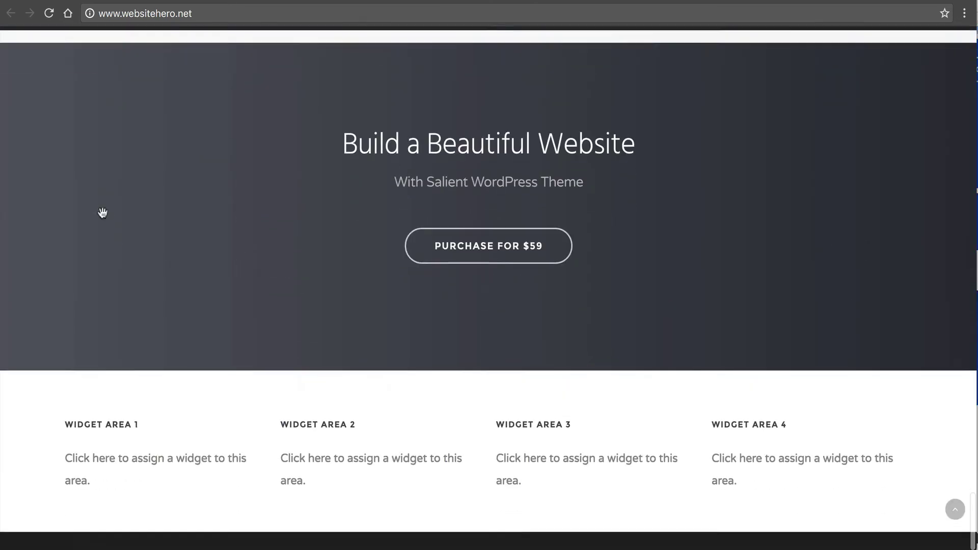
pyautogui.scroll(15, 102, 212)
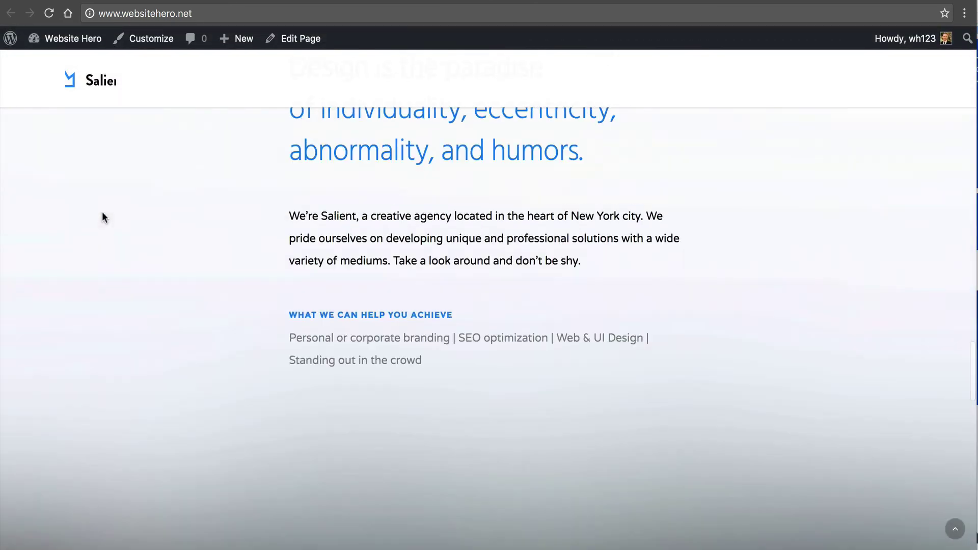
pyautogui.scroll(15, 101, 217)
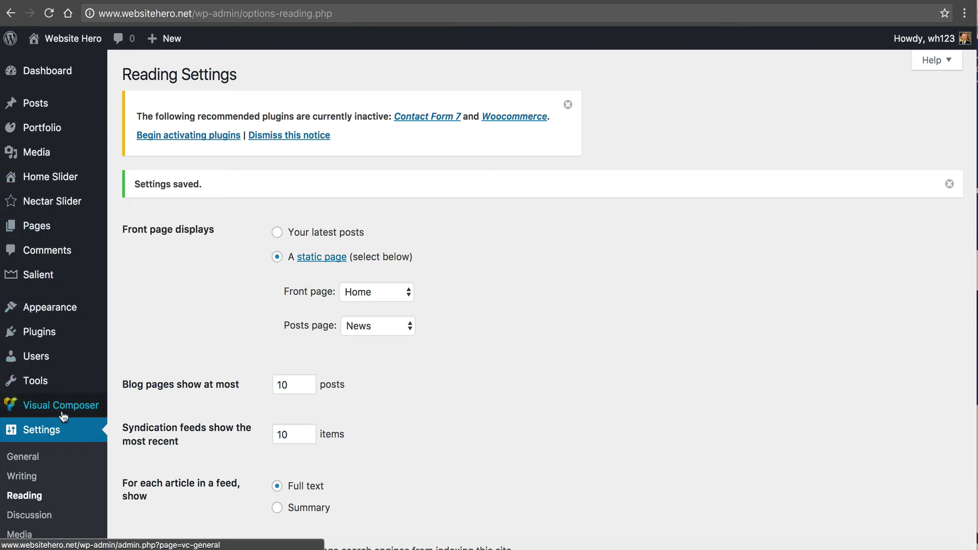
# - Go to Salient's General Settings options panel and scroll through it
pyautogui.scroll(-3, 64, 405)
pyautogui.moveTo(74, 356)
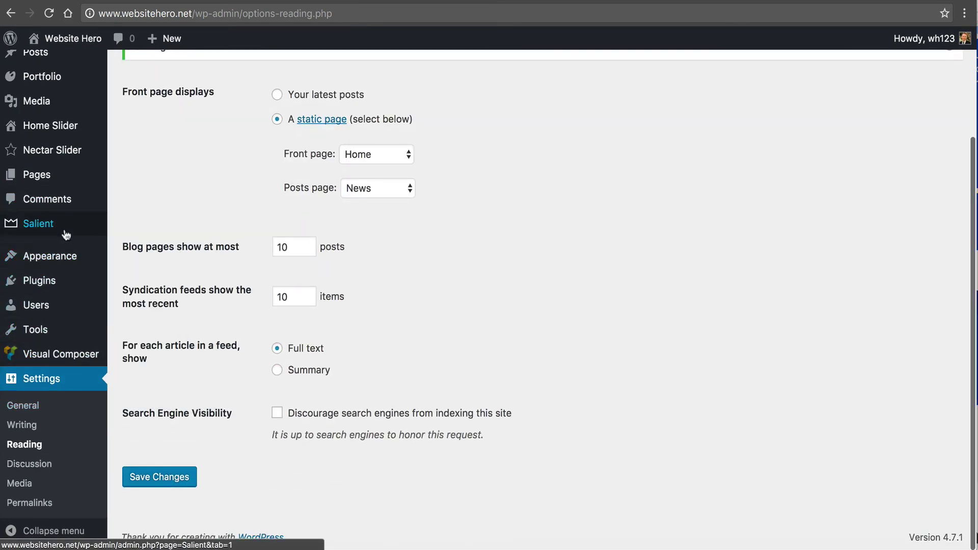
pyautogui.moveTo(67, 233)
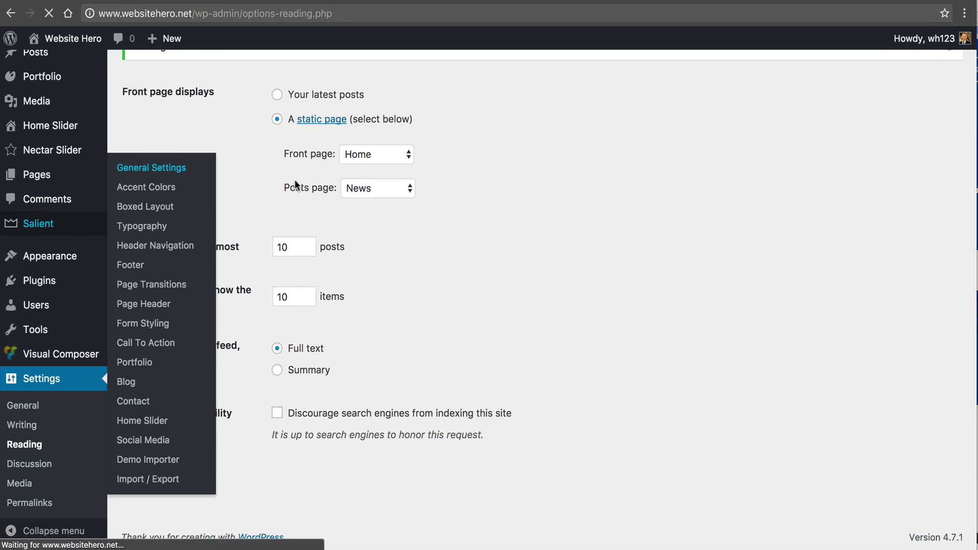
pyautogui.scroll(-4, 293, 215)
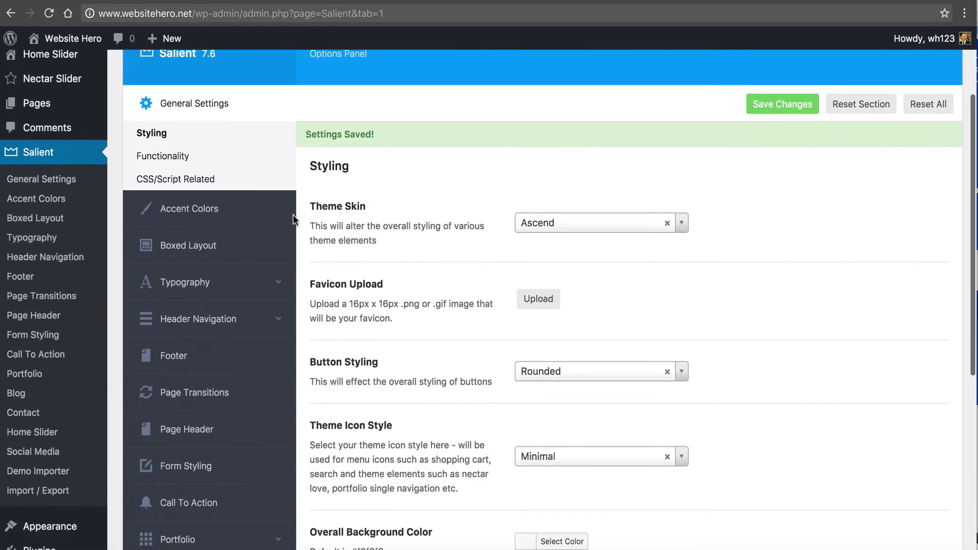
pyautogui.scroll(-2, 461, 329)
pyautogui.scroll(-3, 460, 329)
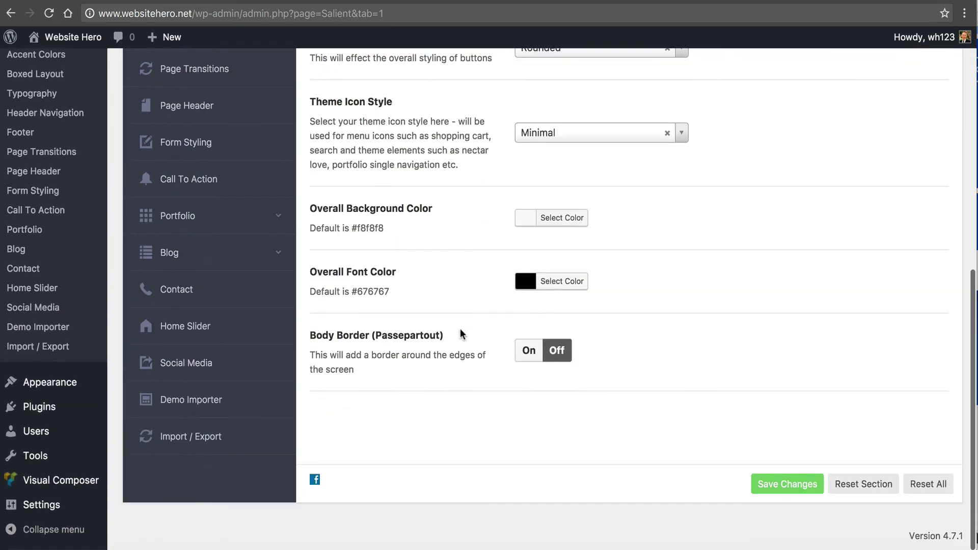
pyautogui.scroll(8, 460, 330)
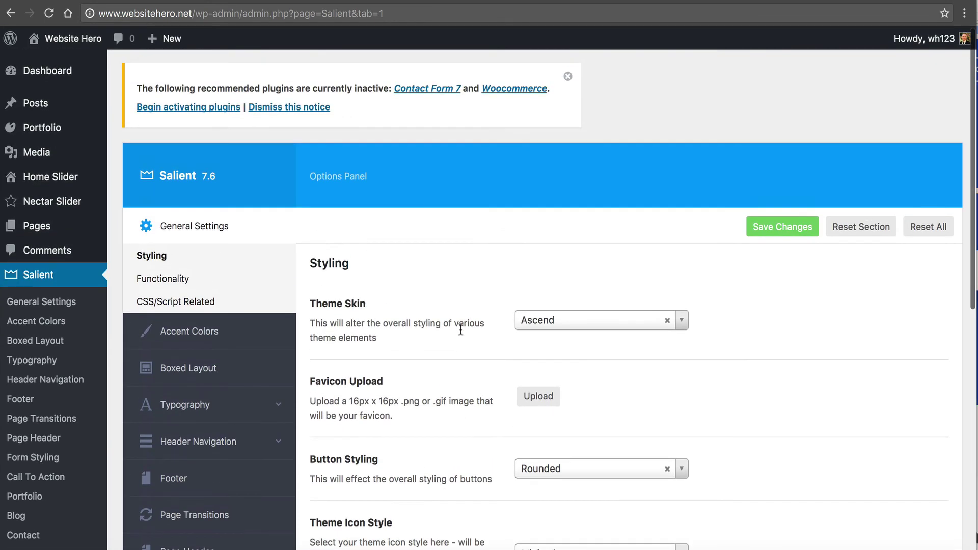
pyautogui.scroll(-2, 460, 330)
# - Check the Theme Skin dropdown and keep Ascend selected
pyautogui.click(682, 256)
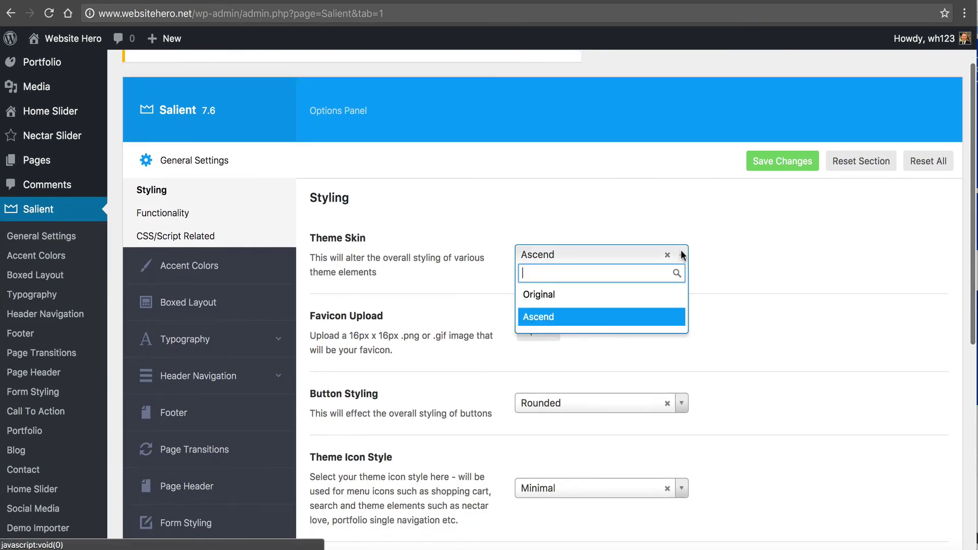
pyautogui.click(415, 310)
pyautogui.scroll(-3, 416, 311)
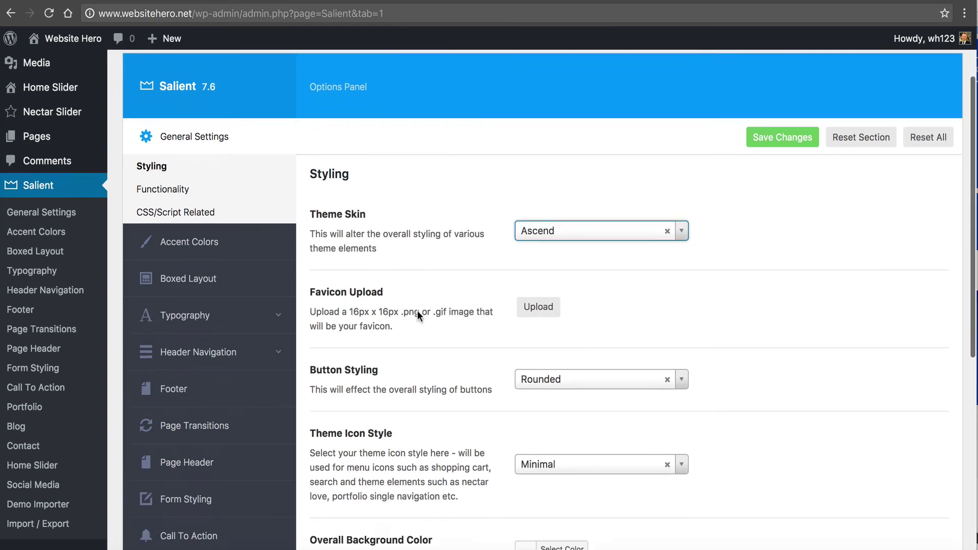
pyautogui.scroll(-5, 403, 359)
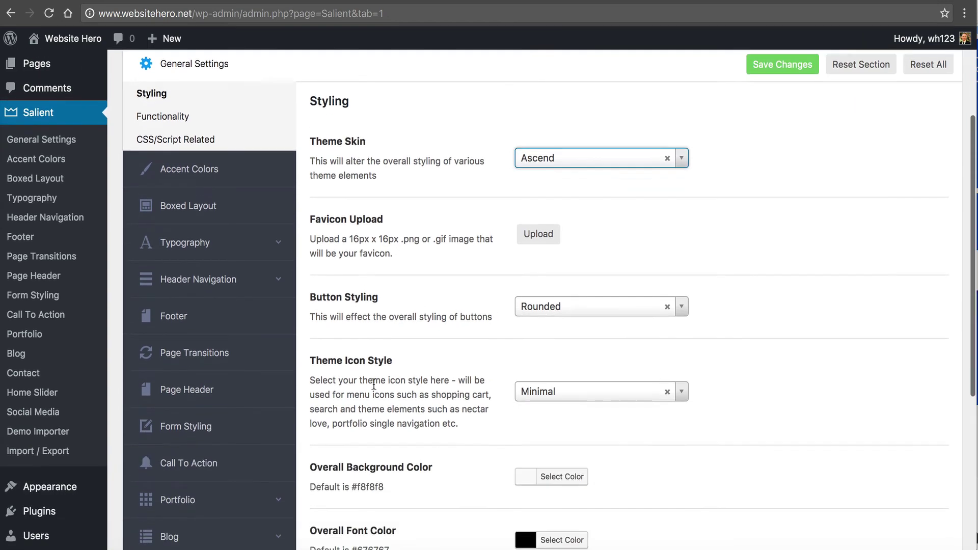
pyautogui.scroll(-5, 544, 399)
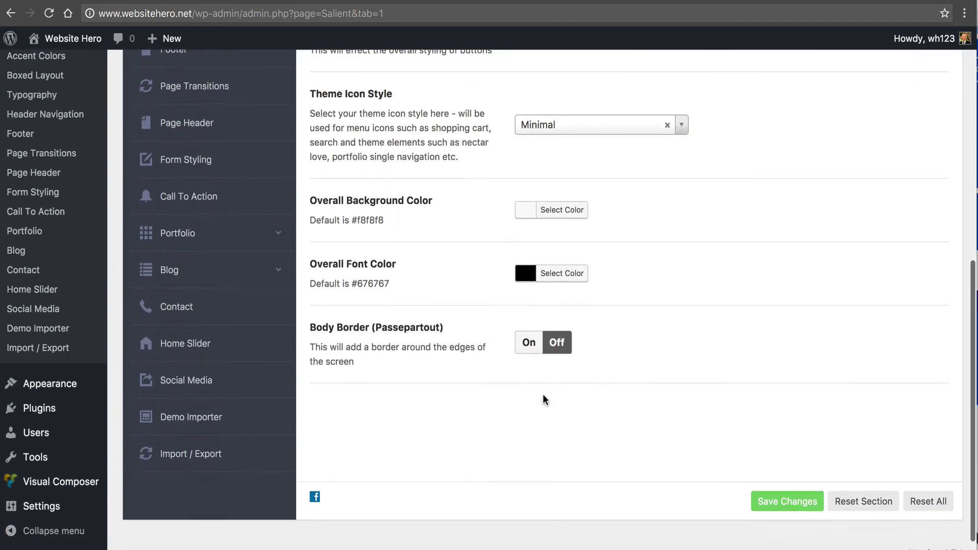
pyautogui.scroll(7, 544, 400)
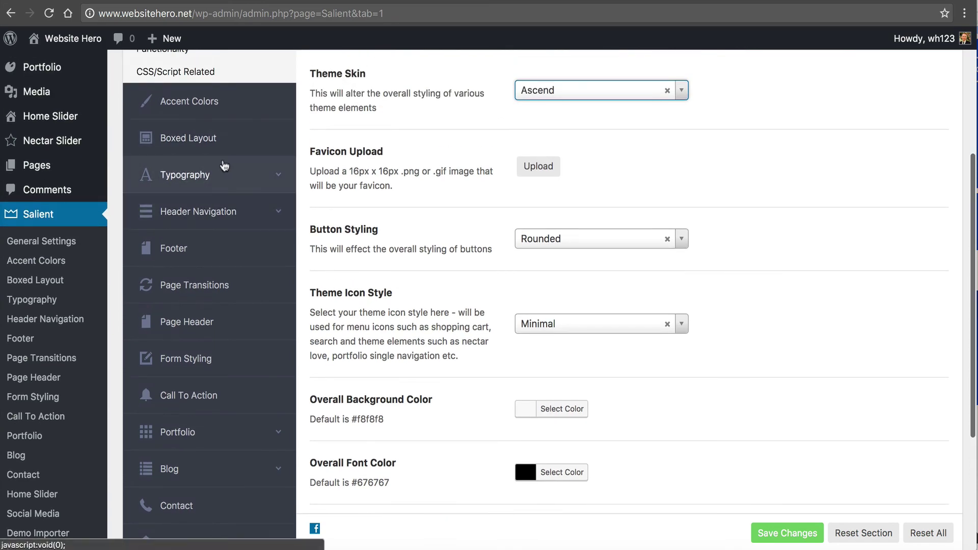
# - Show the Boxed Layout options, then the Header Navigation logo and styling settings
pyautogui.click(229, 145)
pyautogui.click(231, 146)
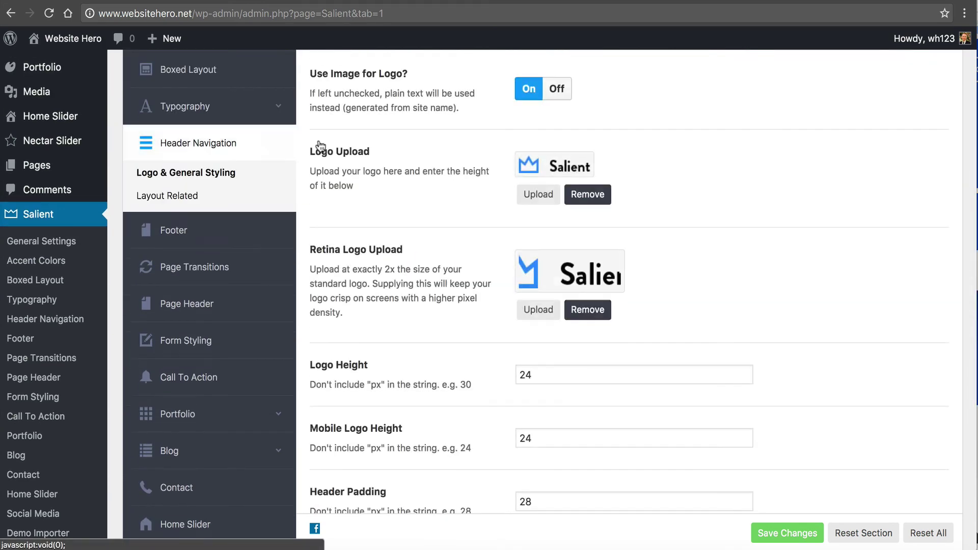
pyautogui.scroll(3, 429, 172)
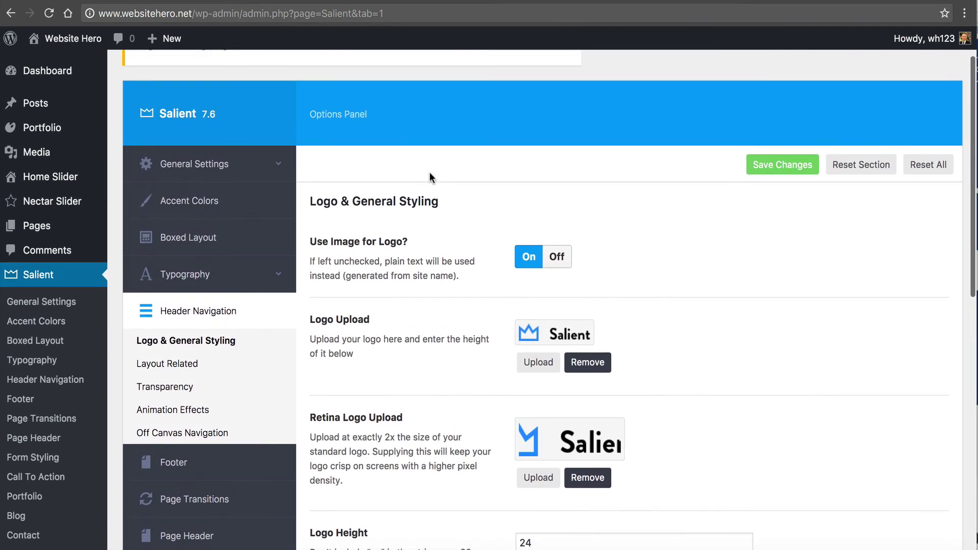
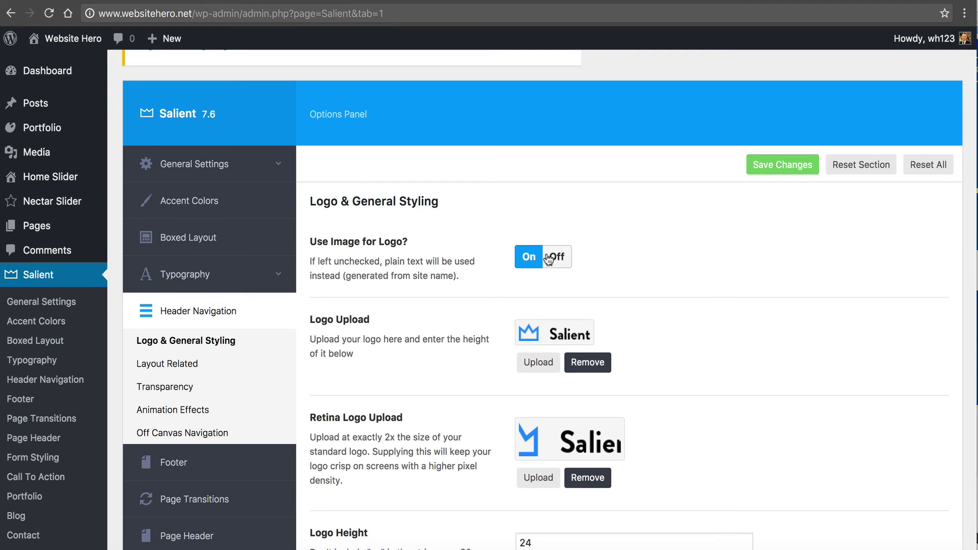
# - Scroll the header navigation options and show the Layout Related settings
pyautogui.scroll(-5, 546, 256)
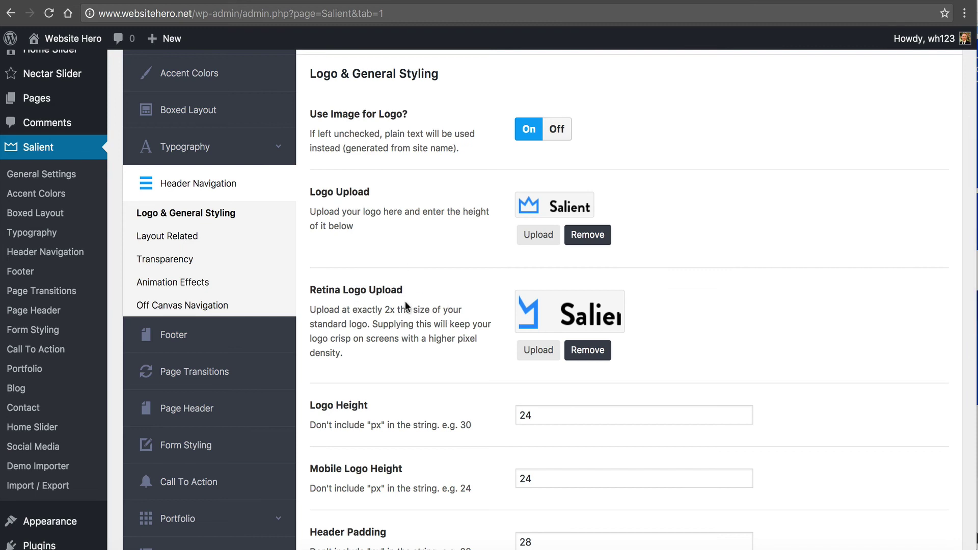
pyautogui.scroll(-6, 405, 306)
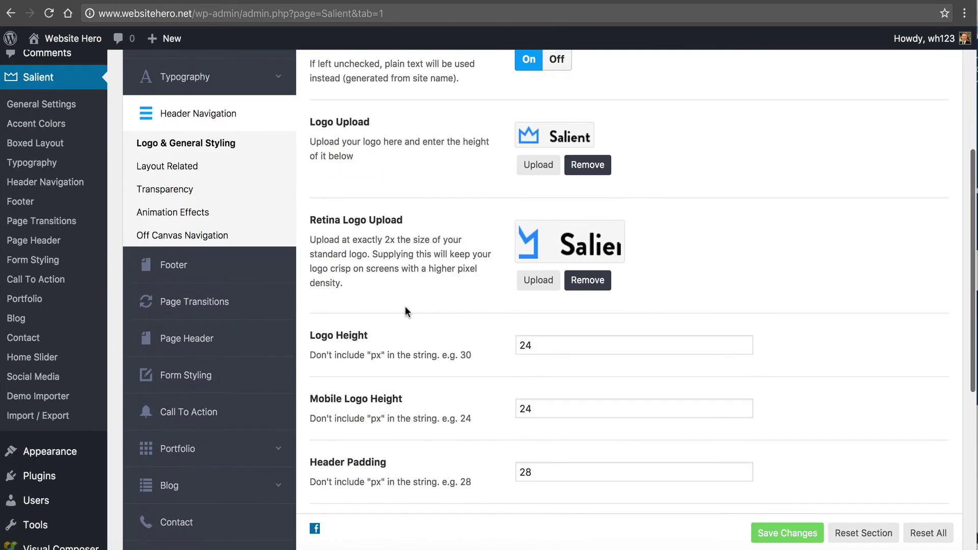
pyautogui.scroll(-5, 500, 308)
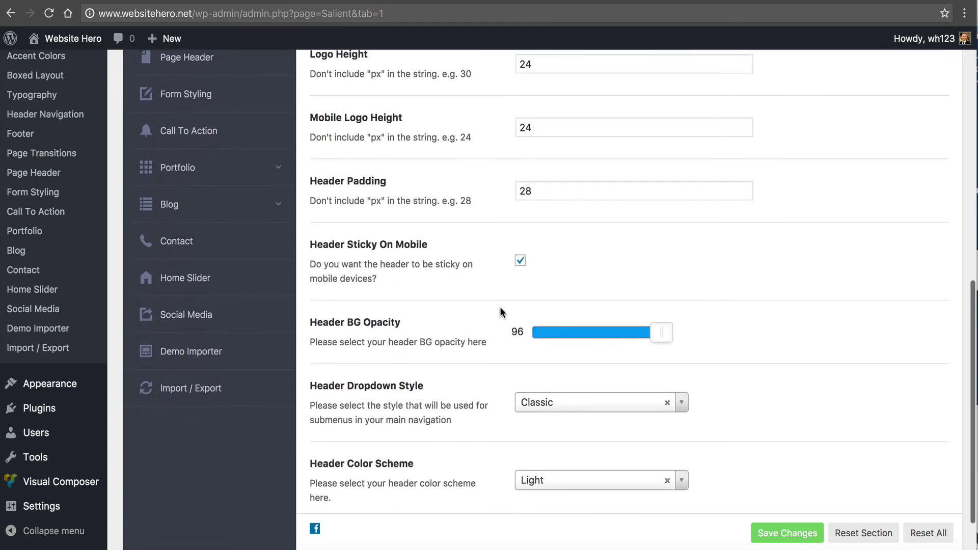
pyautogui.scroll(9, 500, 308)
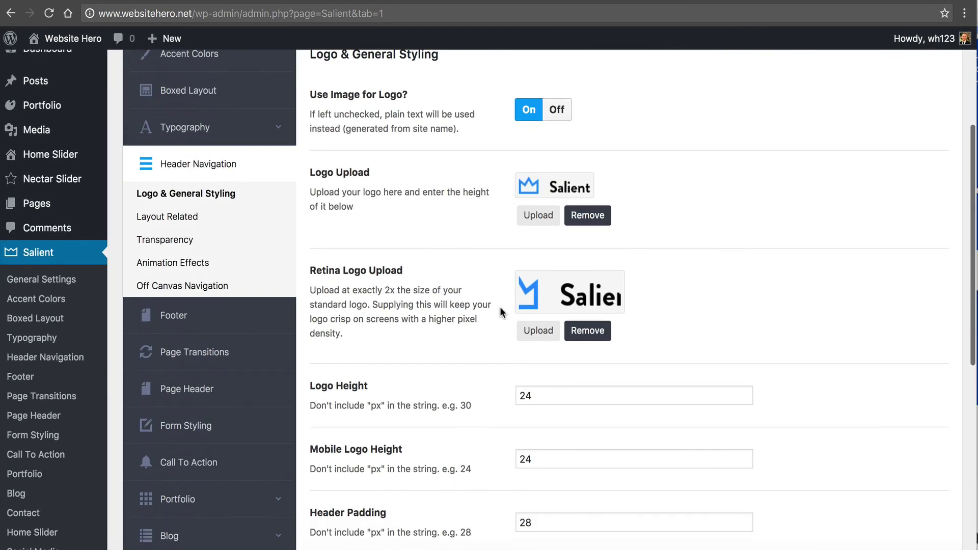
pyautogui.click(239, 221)
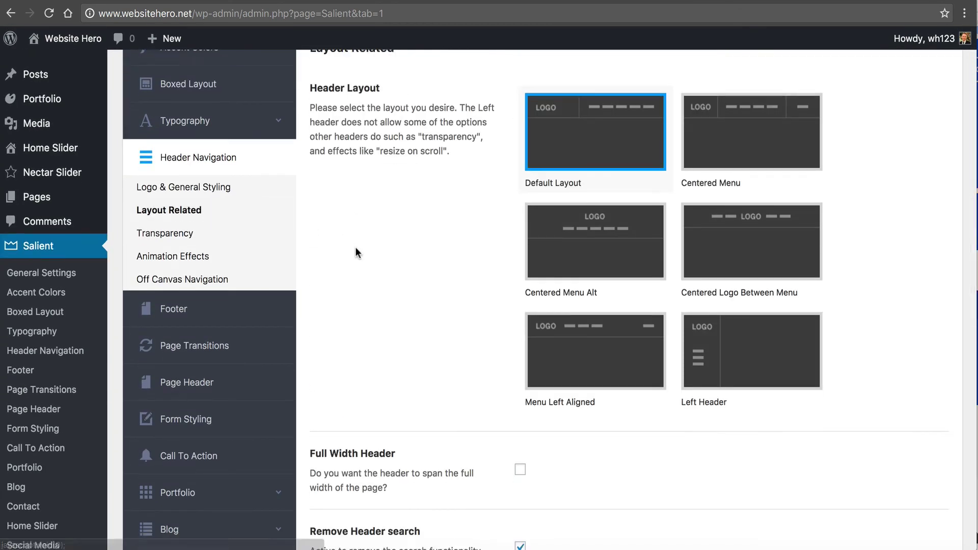
pyautogui.scroll(4, 356, 250)
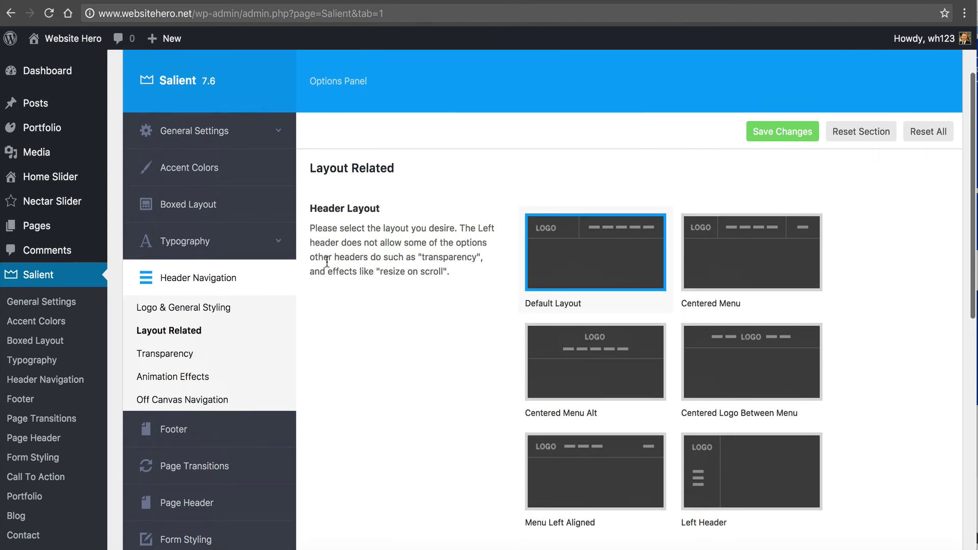
pyautogui.scroll(-3, 327, 263)
# - Show the header Transparency and Animation Effects settings
pyautogui.click(143, 273)
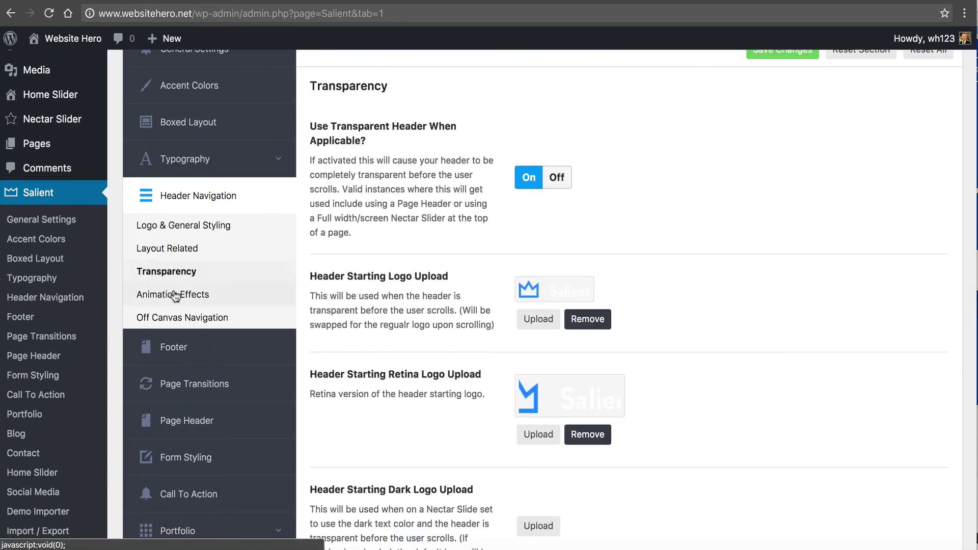
pyautogui.scroll(-13, 518, 321)
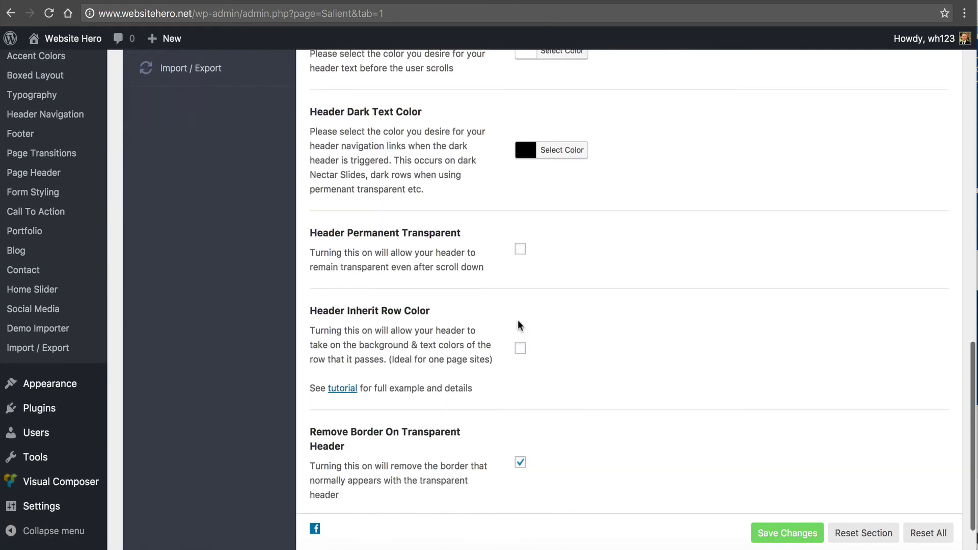
pyautogui.scroll(10, 518, 327)
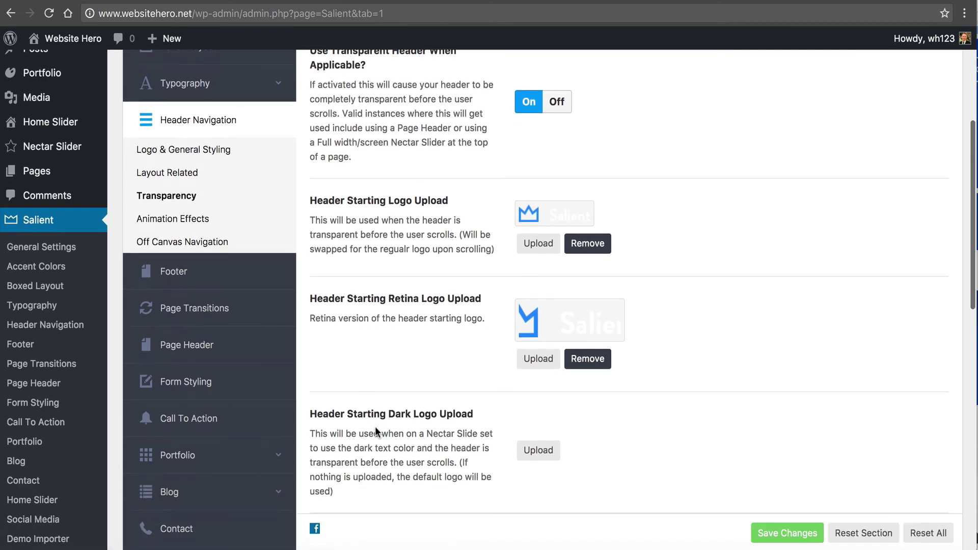
pyautogui.click(194, 215)
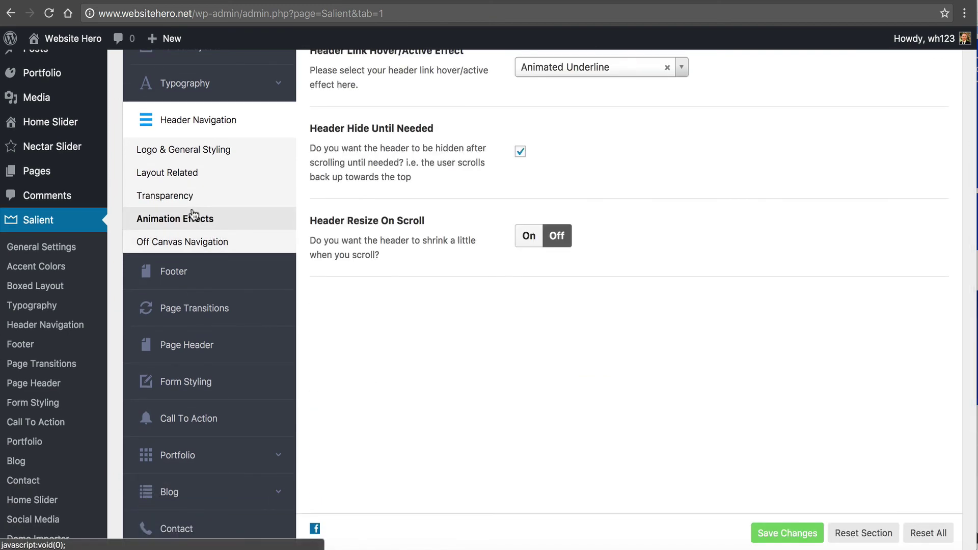
pyautogui.scroll(-3, 199, 239)
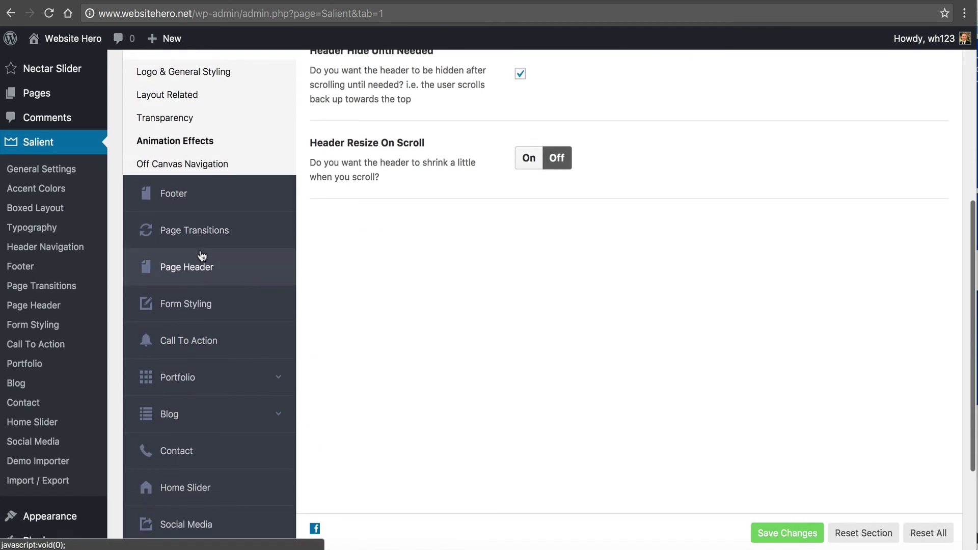
# - Review the Footer settings (4 columns, custom color scheme), then go to All Pages
pyautogui.click(223, 202)
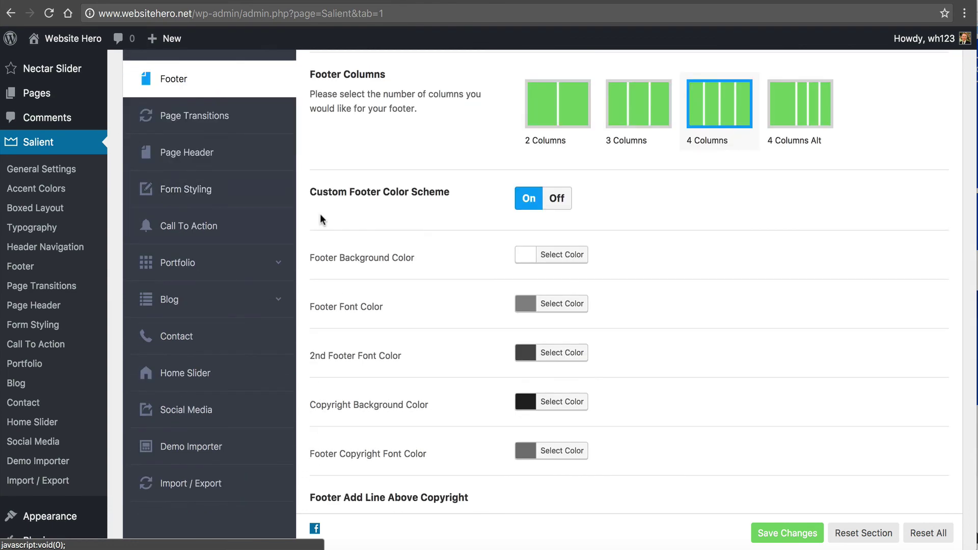
pyautogui.scroll(6, 321, 216)
pyautogui.scroll(-4, 321, 217)
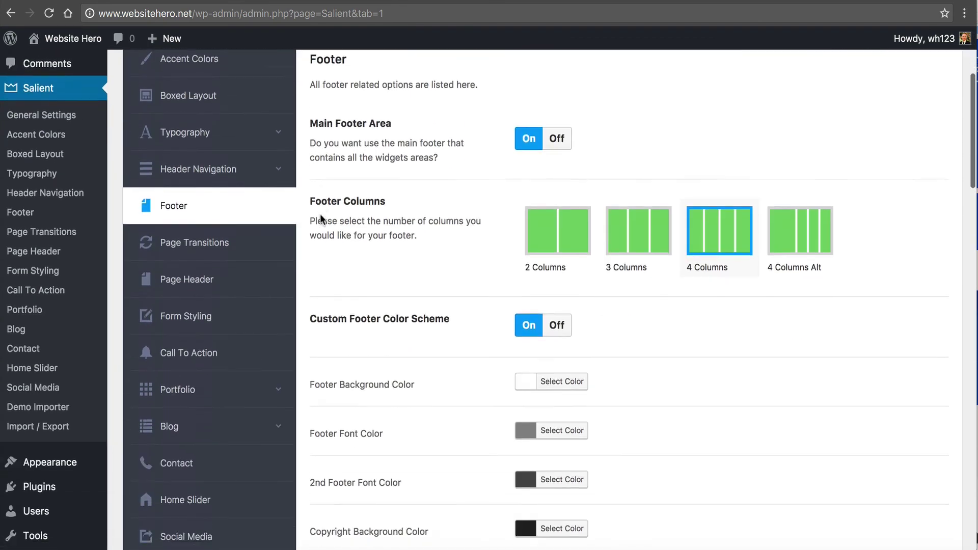
pyautogui.scroll(-10, 320, 213)
pyautogui.scroll(6, 61, 189)
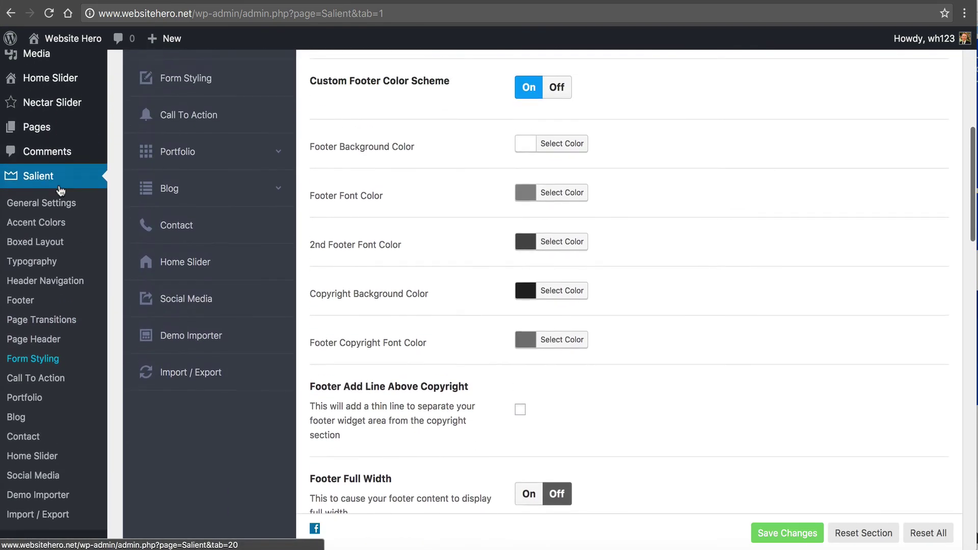
pyautogui.click(121, 148)
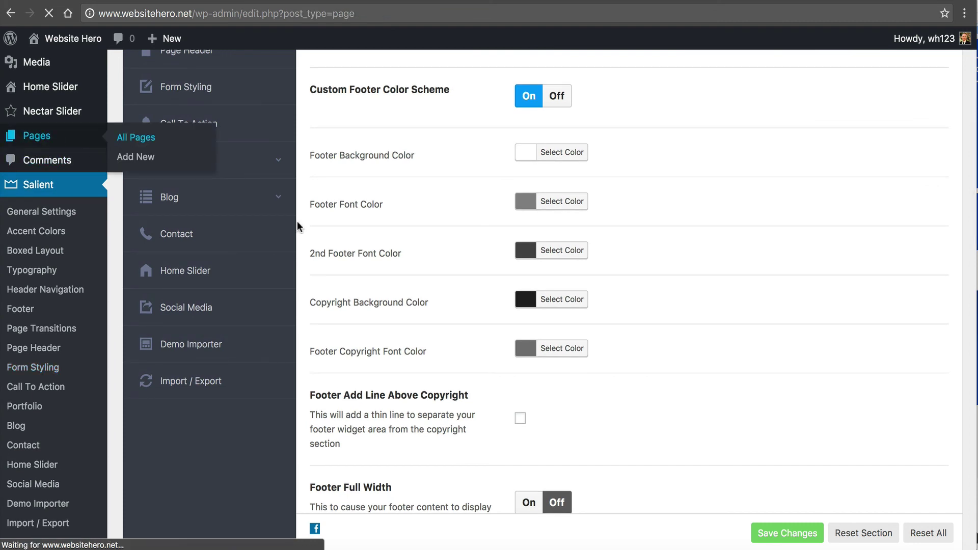
# - Open the Home page in Visual Composer, scroll its blocks, and edit the headline Text Block
pyautogui.click(160, 353)
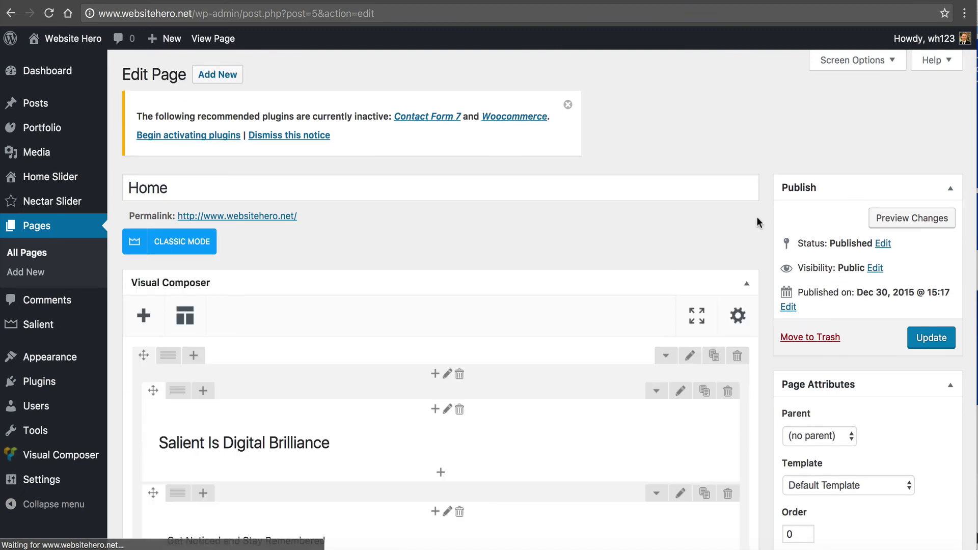
pyautogui.scroll(-3, 757, 219)
pyautogui.scroll(-4, 758, 223)
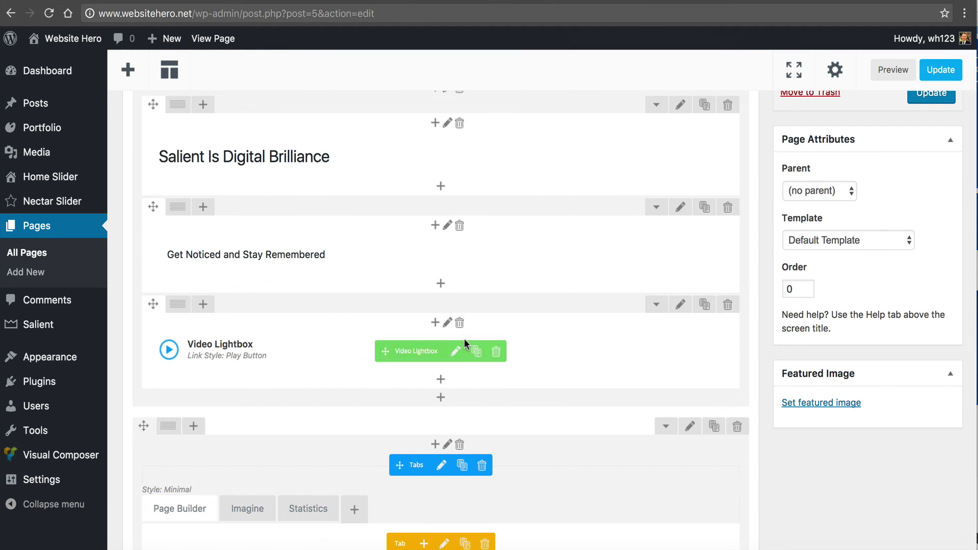
pyautogui.scroll(-8, 329, 340)
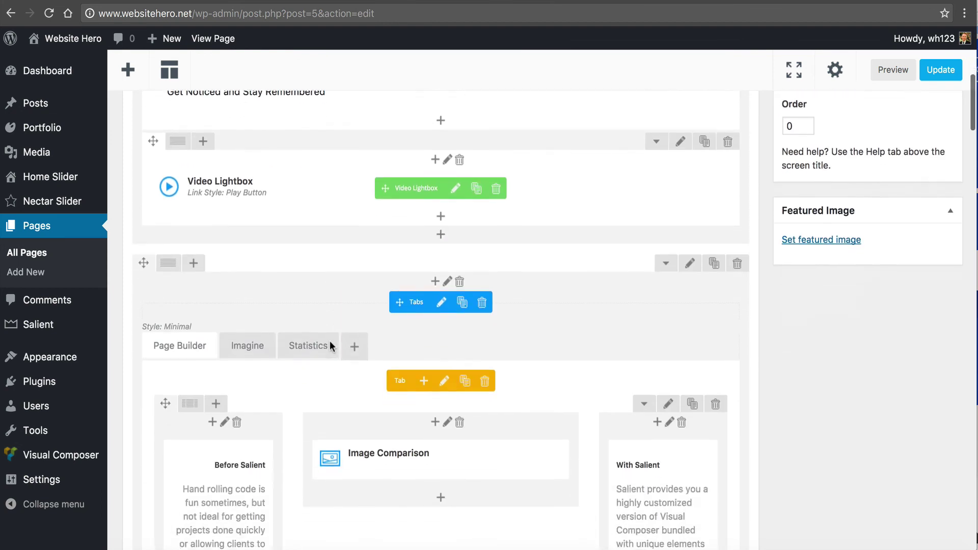
pyautogui.scroll(-1, 329, 341)
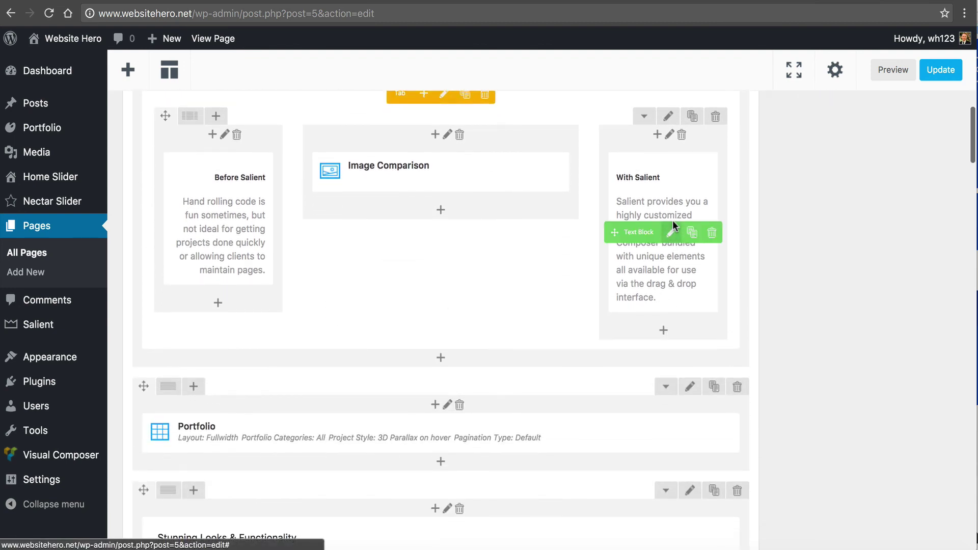
pyautogui.scroll(-1, 414, 353)
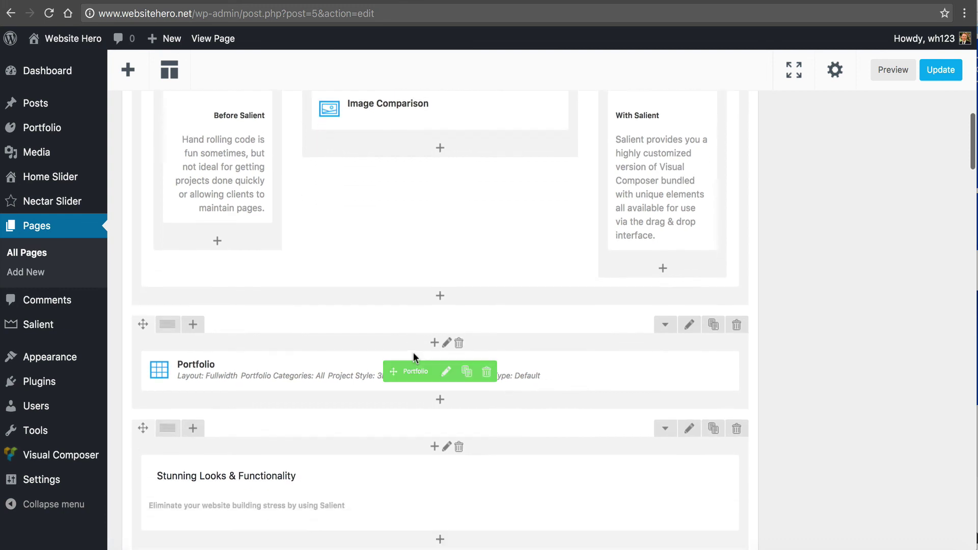
pyautogui.scroll(7, 414, 352)
pyautogui.scroll(5, 414, 355)
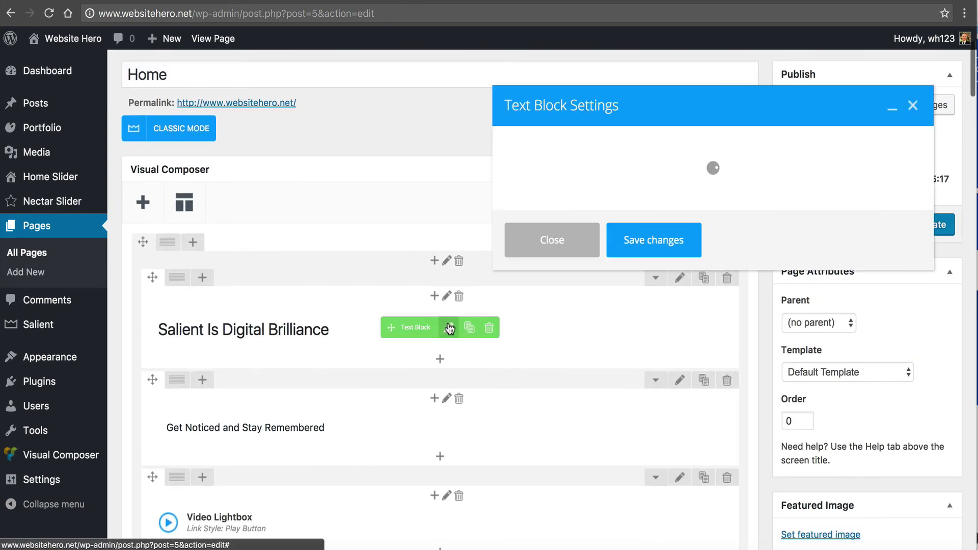
pyautogui.click(449, 327)
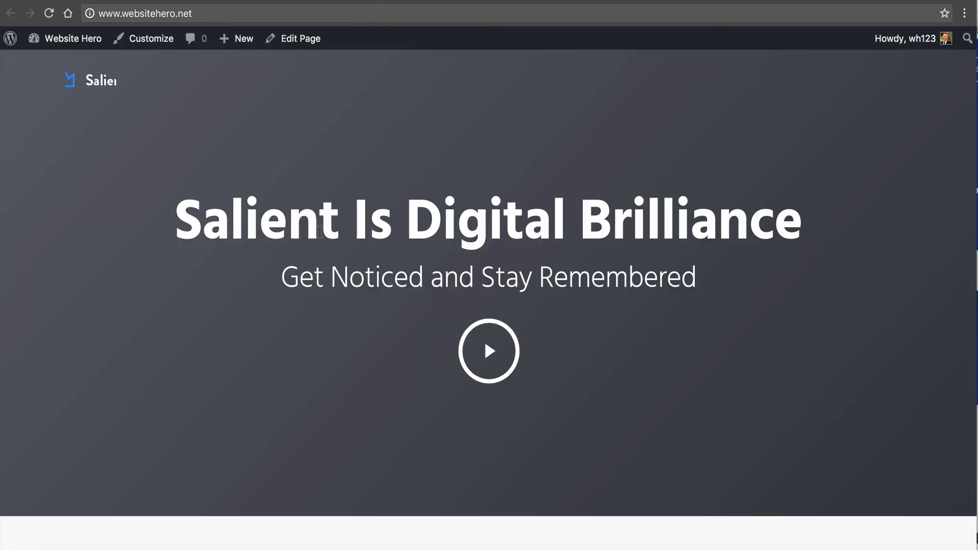
# - Compare the 'Salient Is Digital Brilliance' headline in the block editor with the live homepage and scroll it
pyautogui.moveTo(458, 220); pyautogui.dragTo(285, 209)
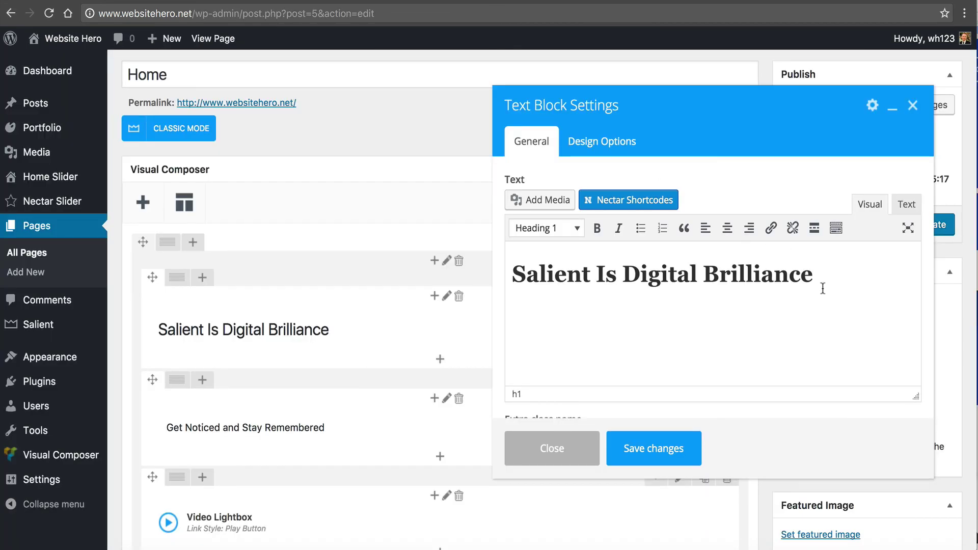
pyautogui.moveTo(823, 289); pyautogui.dragTo(498, 253)
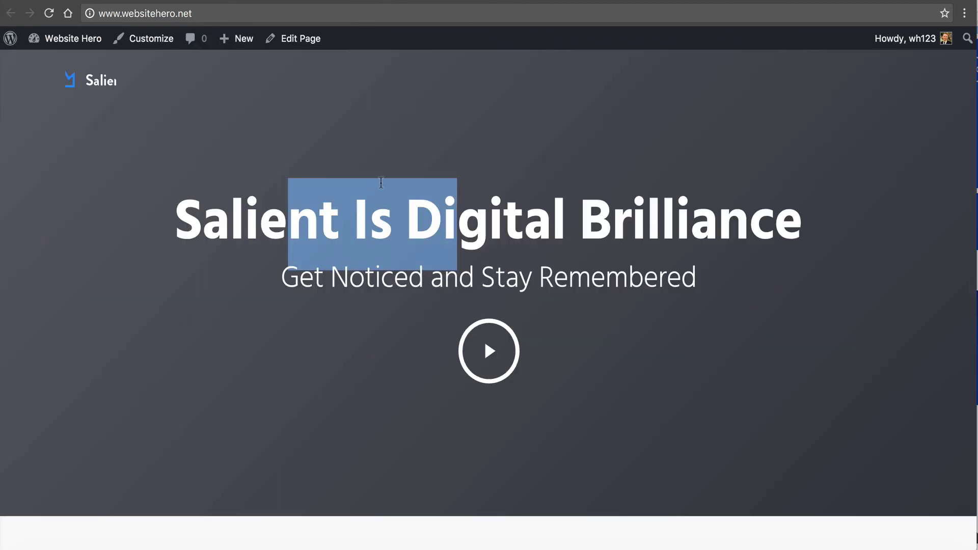
pyautogui.click(377, 188)
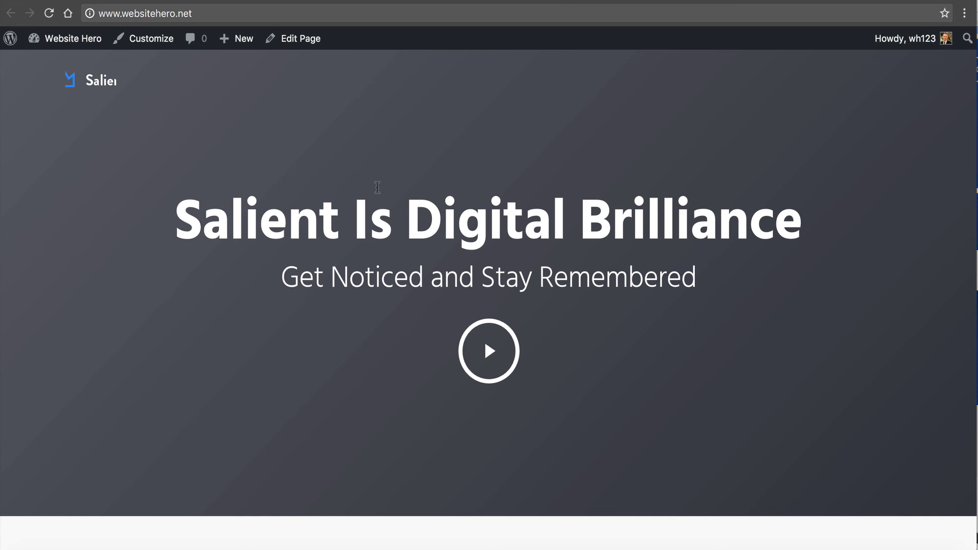
pyautogui.scroll(-20, 321, 223)
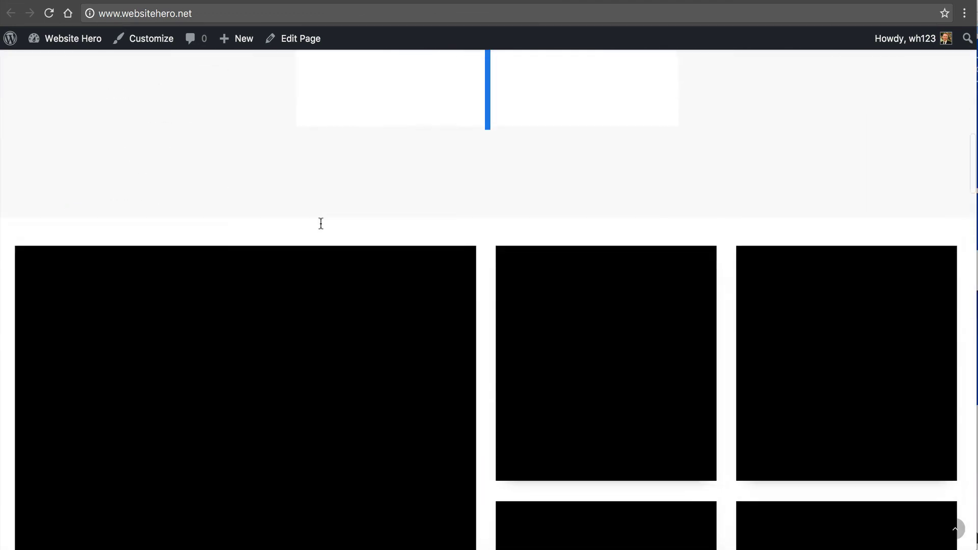
pyautogui.scroll(20, 321, 223)
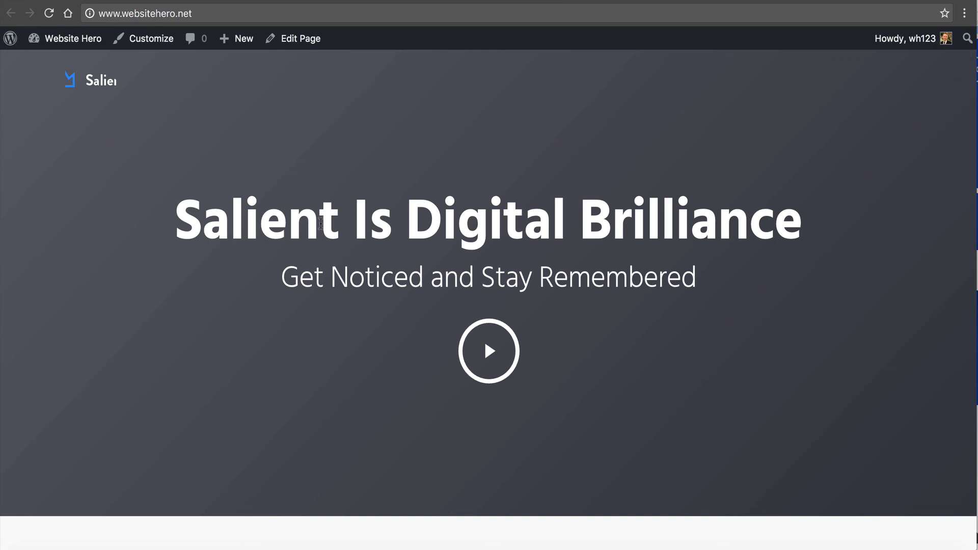
pyautogui.scroll(-6, 321, 223)
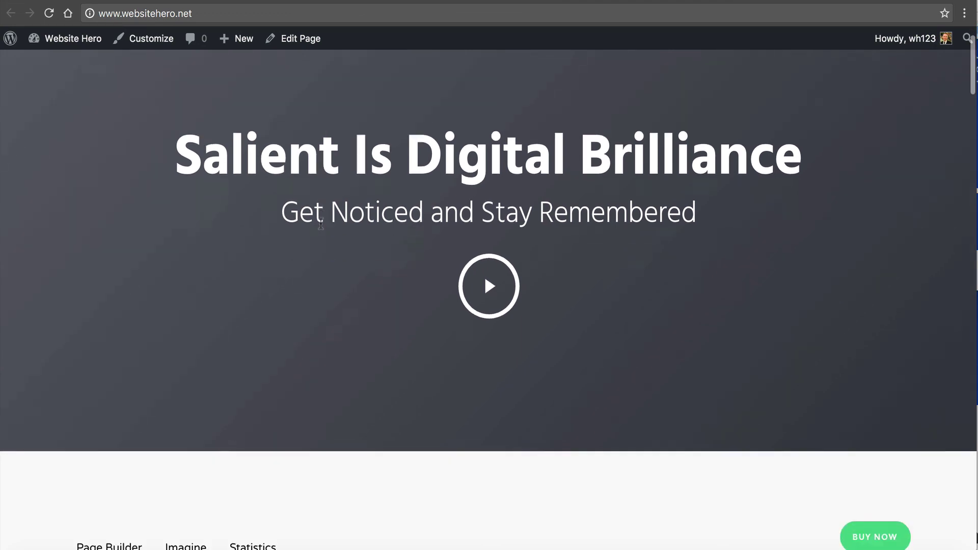
pyautogui.scroll(-2, 321, 228)
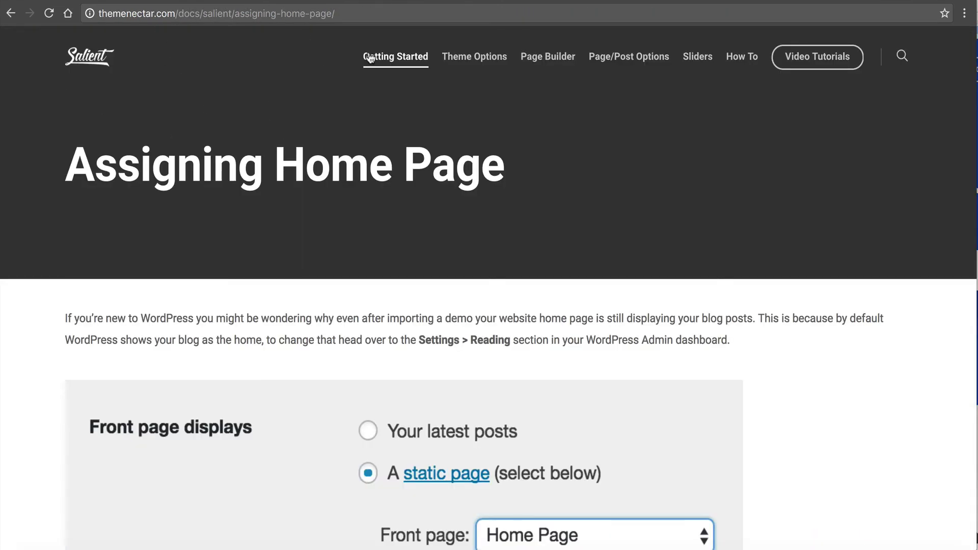
# - Browse the Salient docs menus and read the Theme Options > Blog documentation
pyautogui.moveTo(371, 57)
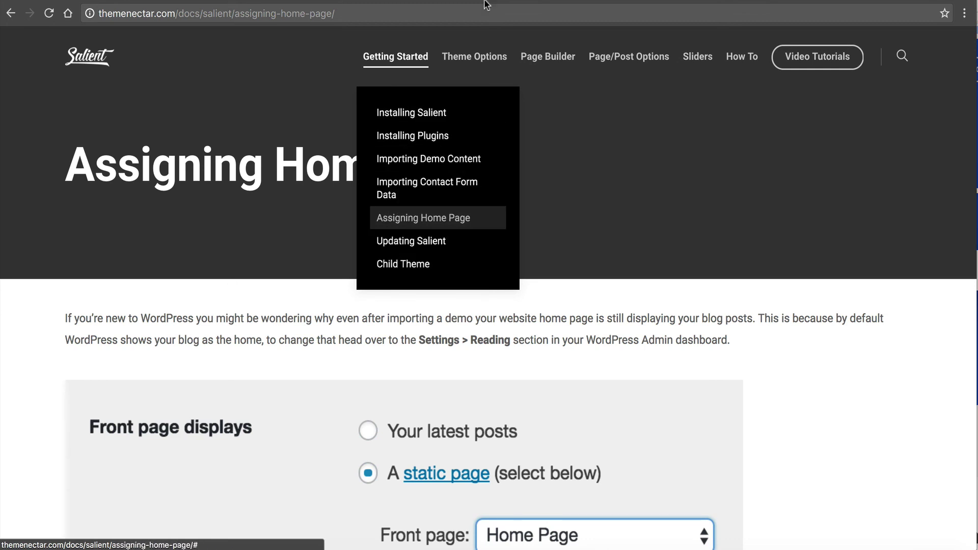
pyautogui.moveTo(474, 56)
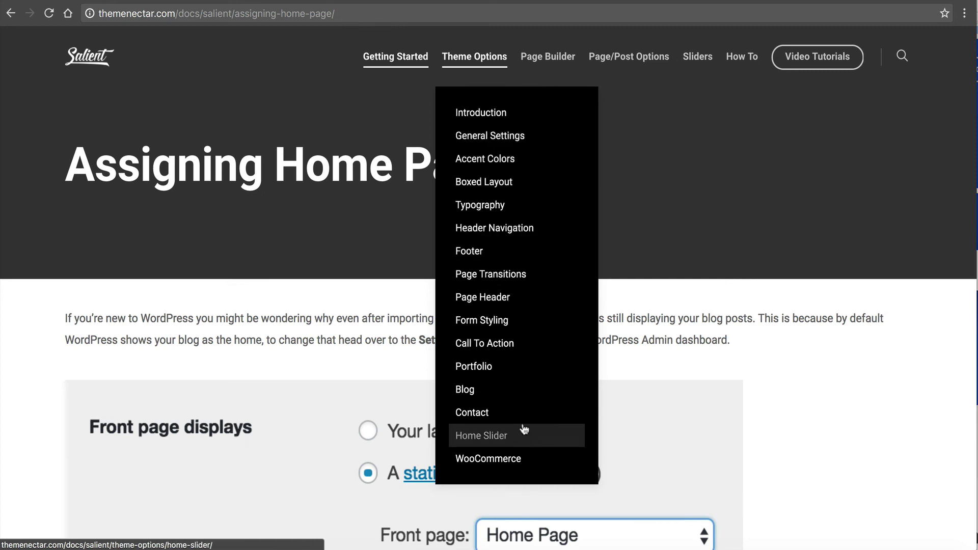
pyautogui.click(527, 386)
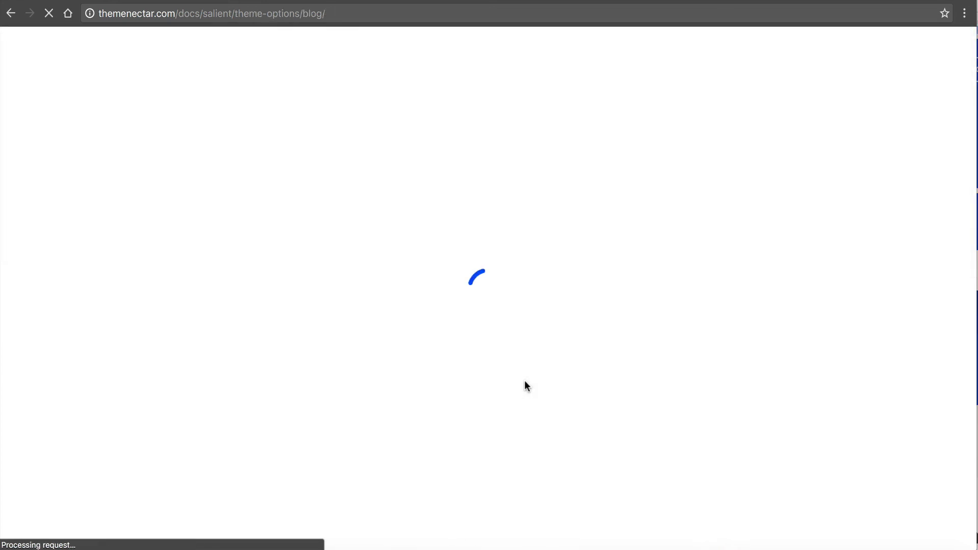
pyautogui.scroll(-15, 525, 380)
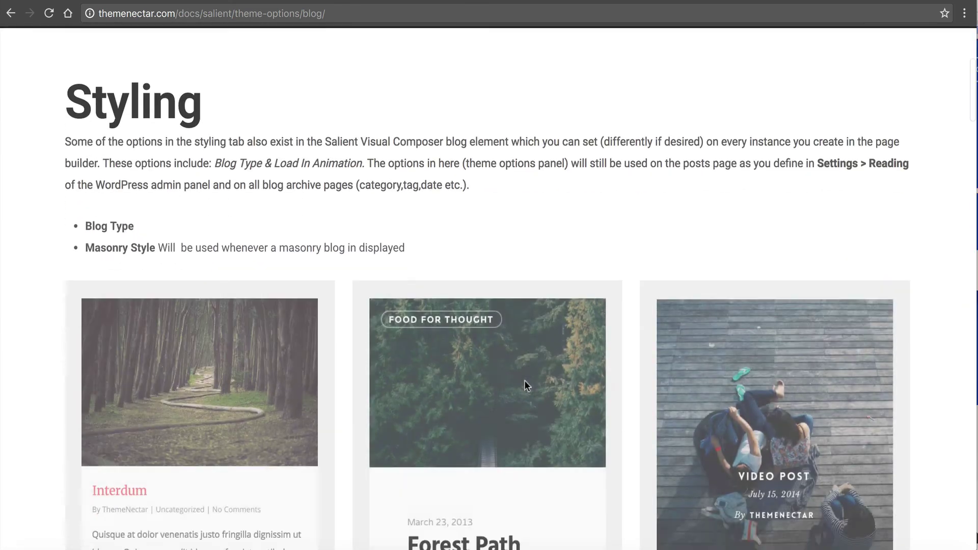
pyautogui.scroll(-20, 525, 382)
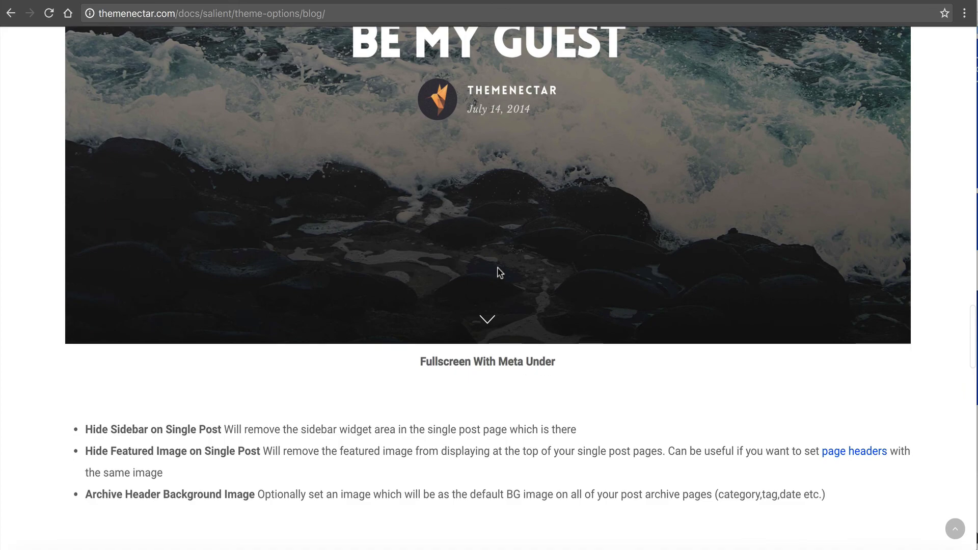
pyautogui.scroll(15, 498, 270)
pyautogui.scroll(20, 497, 267)
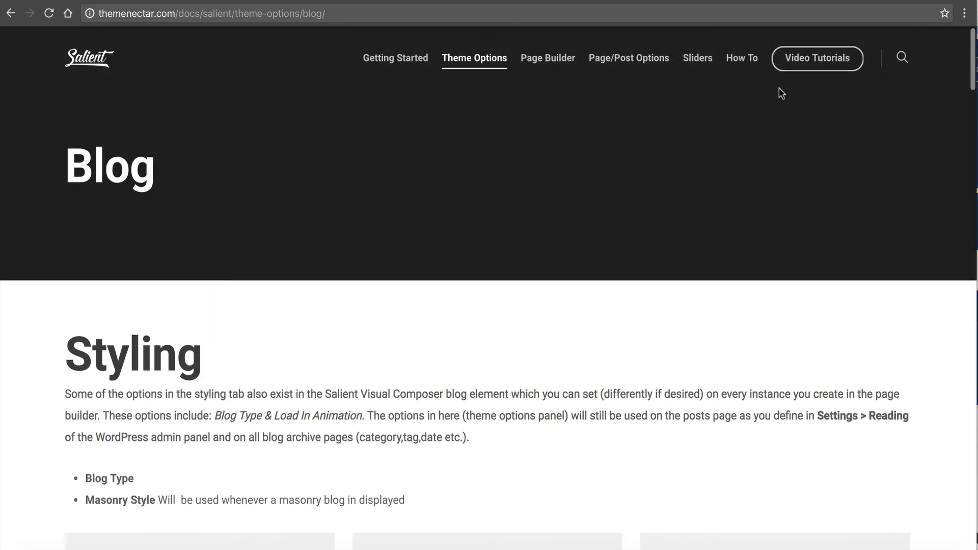
# - Look at the ThemeNectar video tutorials, return to the Blog docs, and use Open A Ticket
pyautogui.click(785, 57)
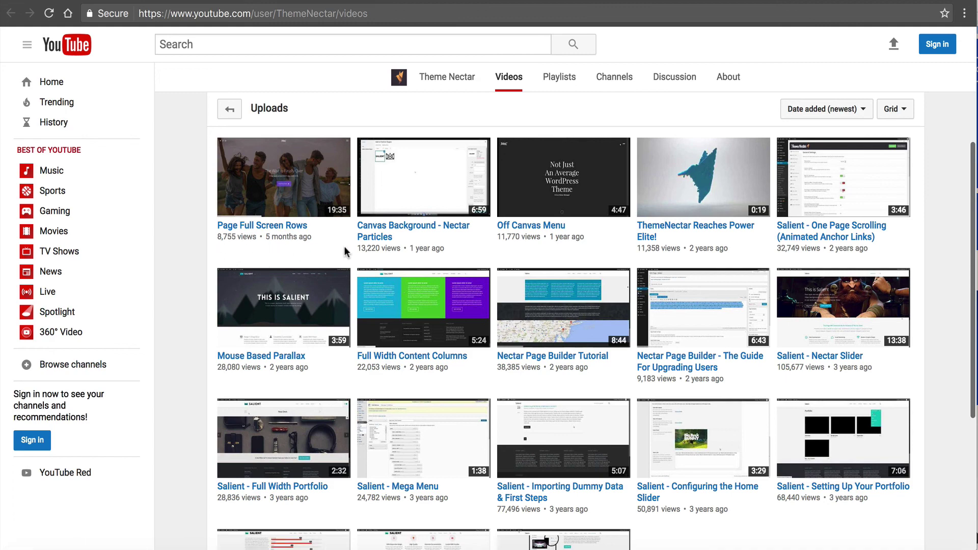
pyautogui.scroll(-5, 498, 268)
pyautogui.scroll(9, 498, 269)
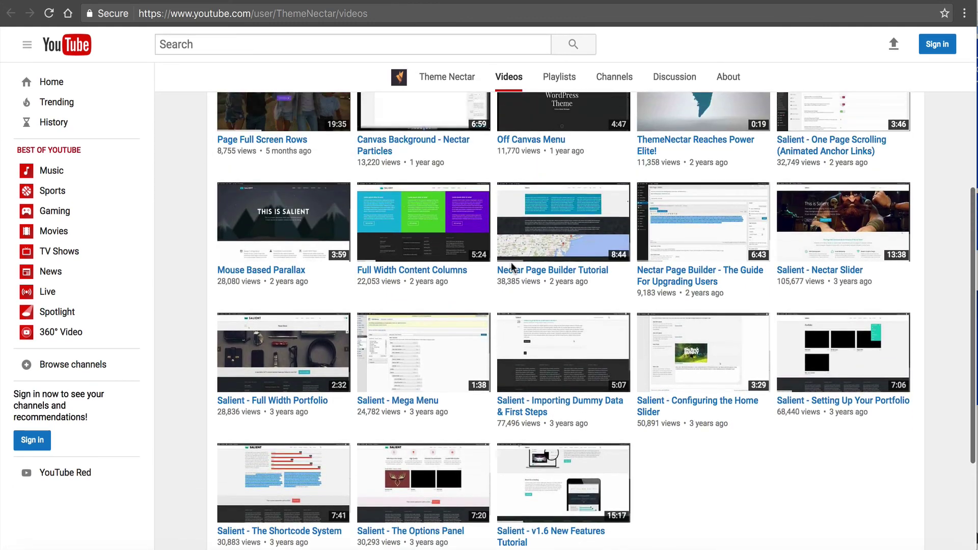
pyautogui.click(363, 1)
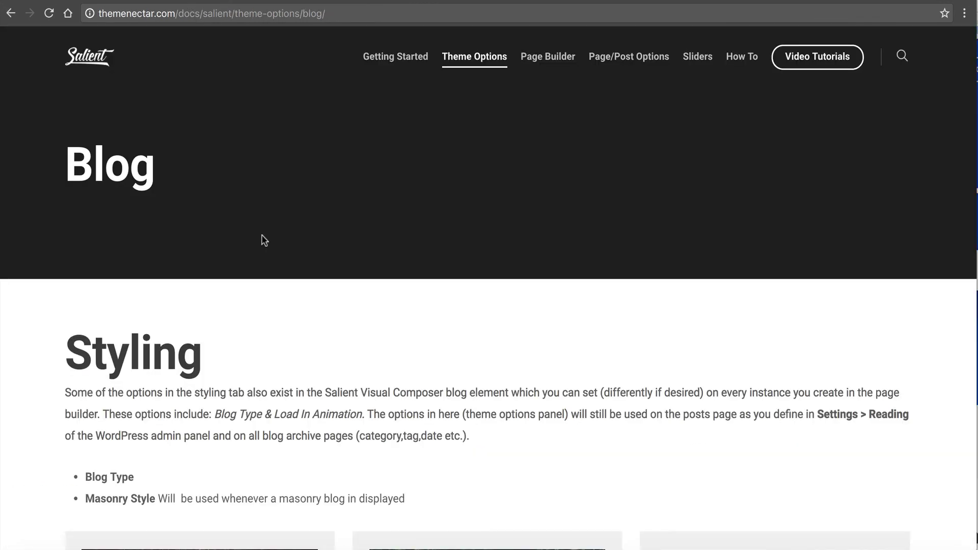
pyautogui.scroll(-20, 263, 209)
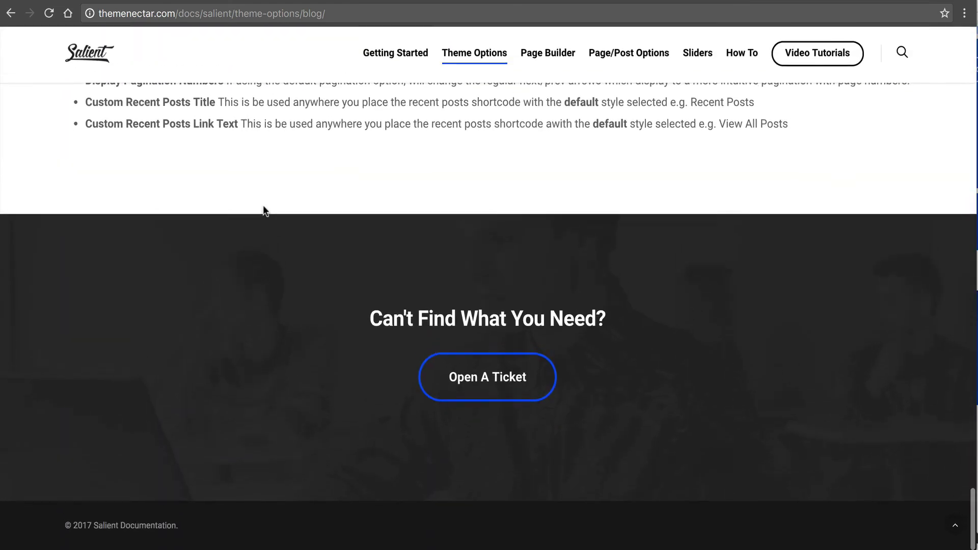
pyautogui.click(491, 382)
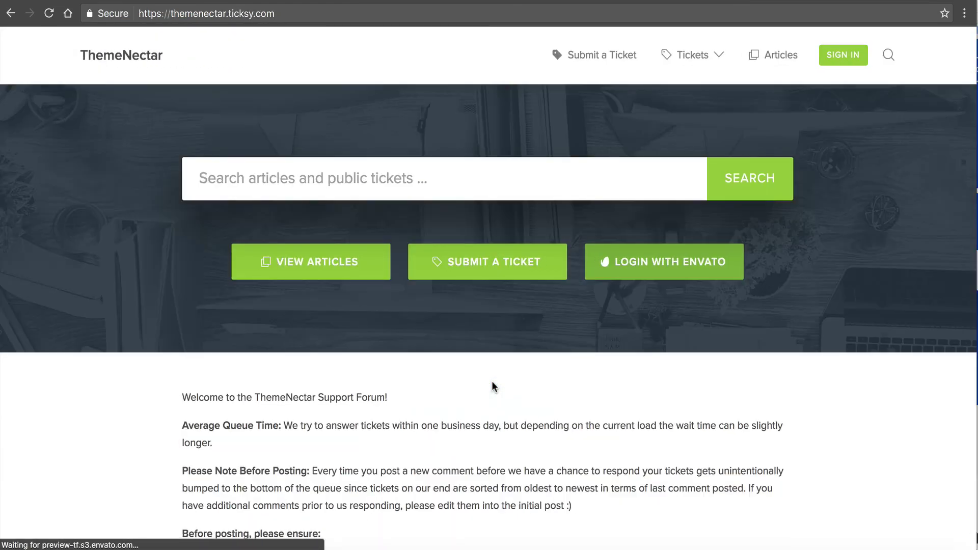